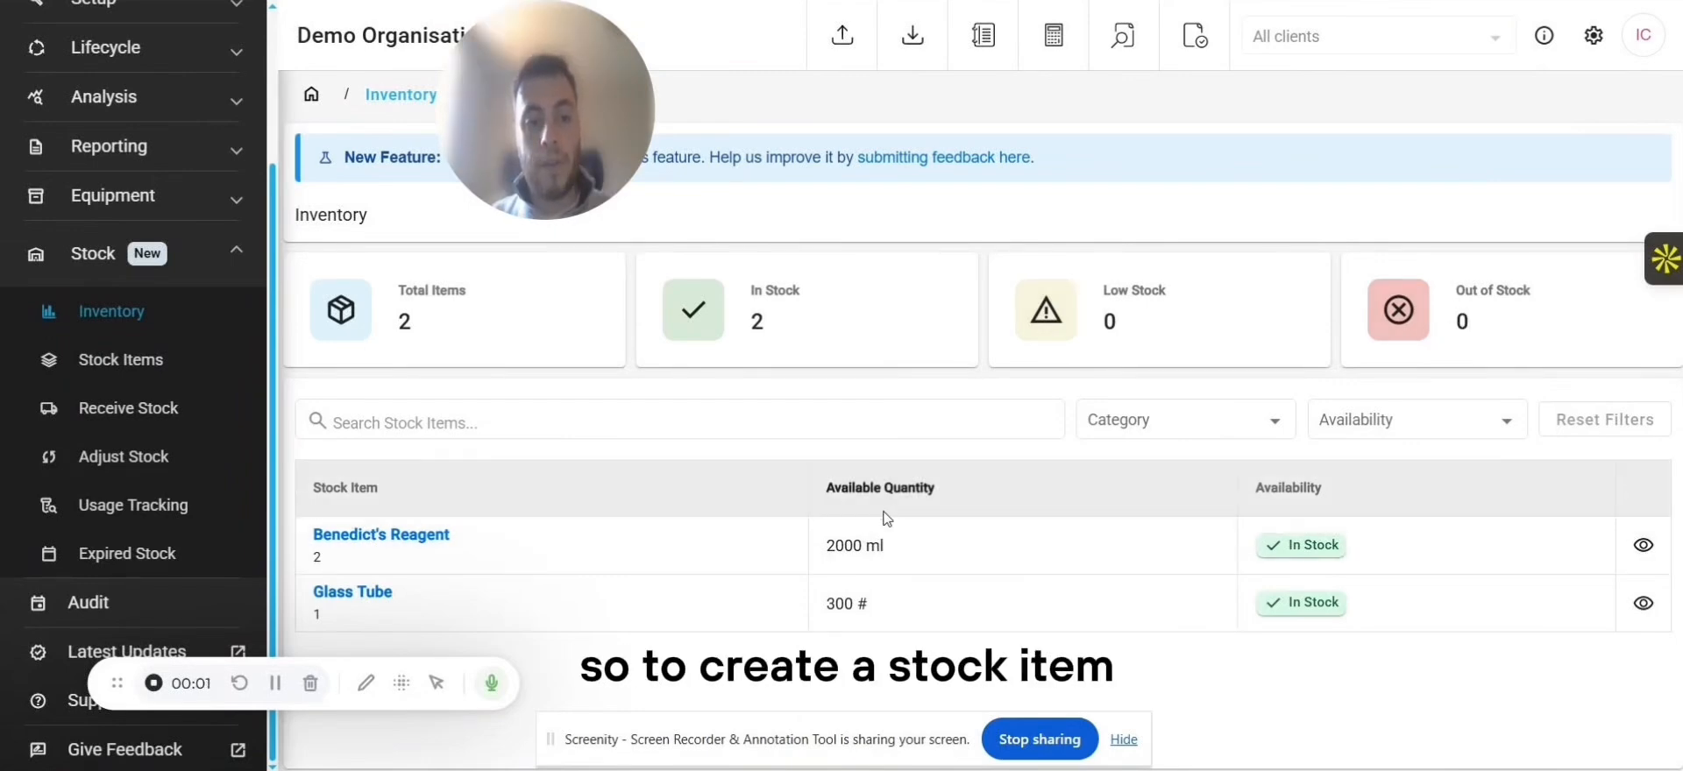
- Start a new stock item named Nitric Acid with item code 3
left_click(123, 368)
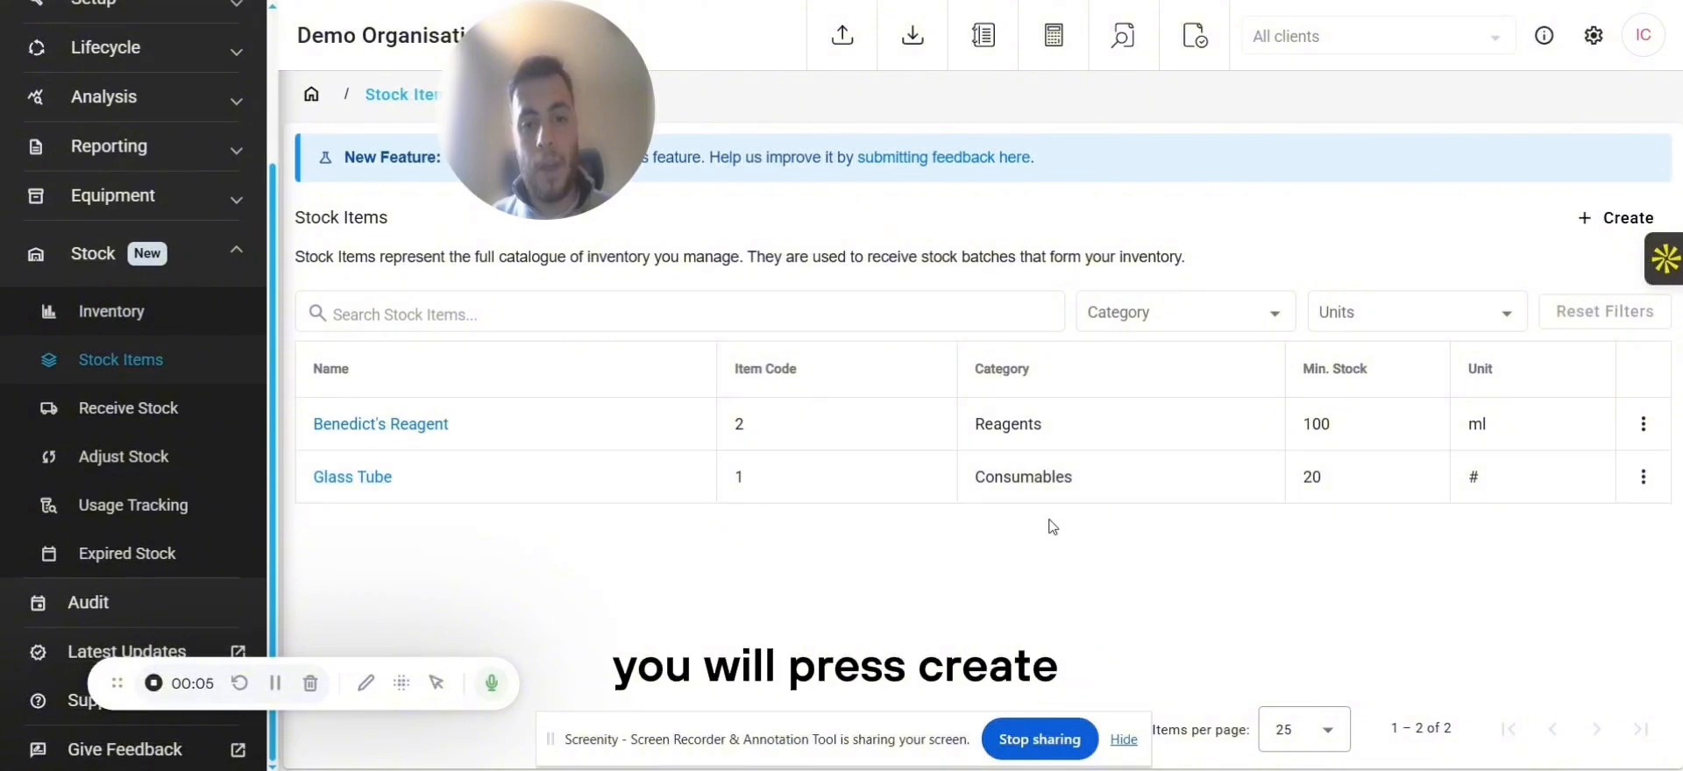
left_click(1613, 219)
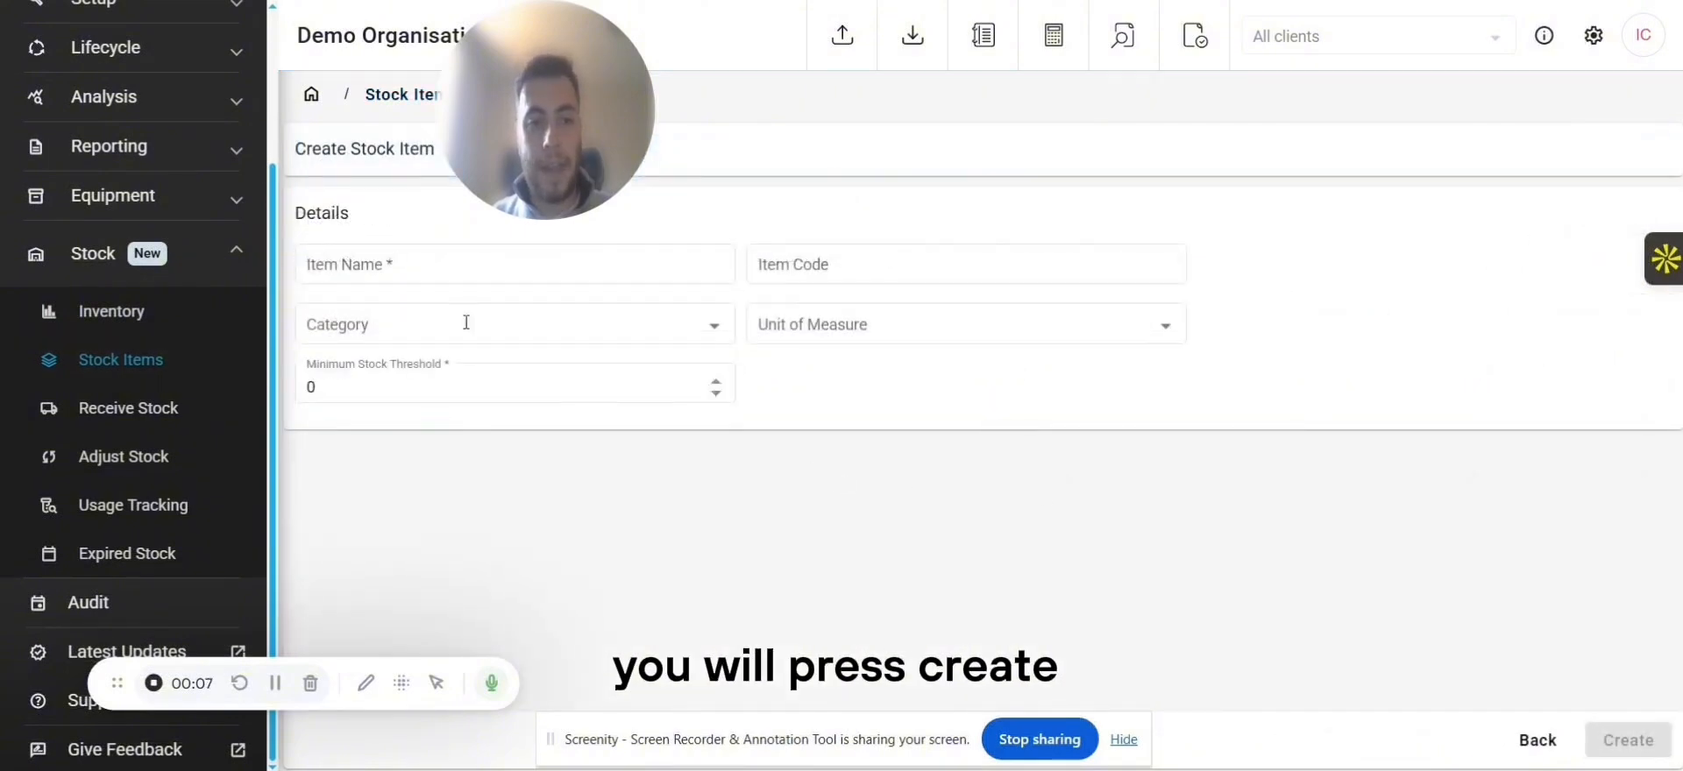
left_click(437, 265)
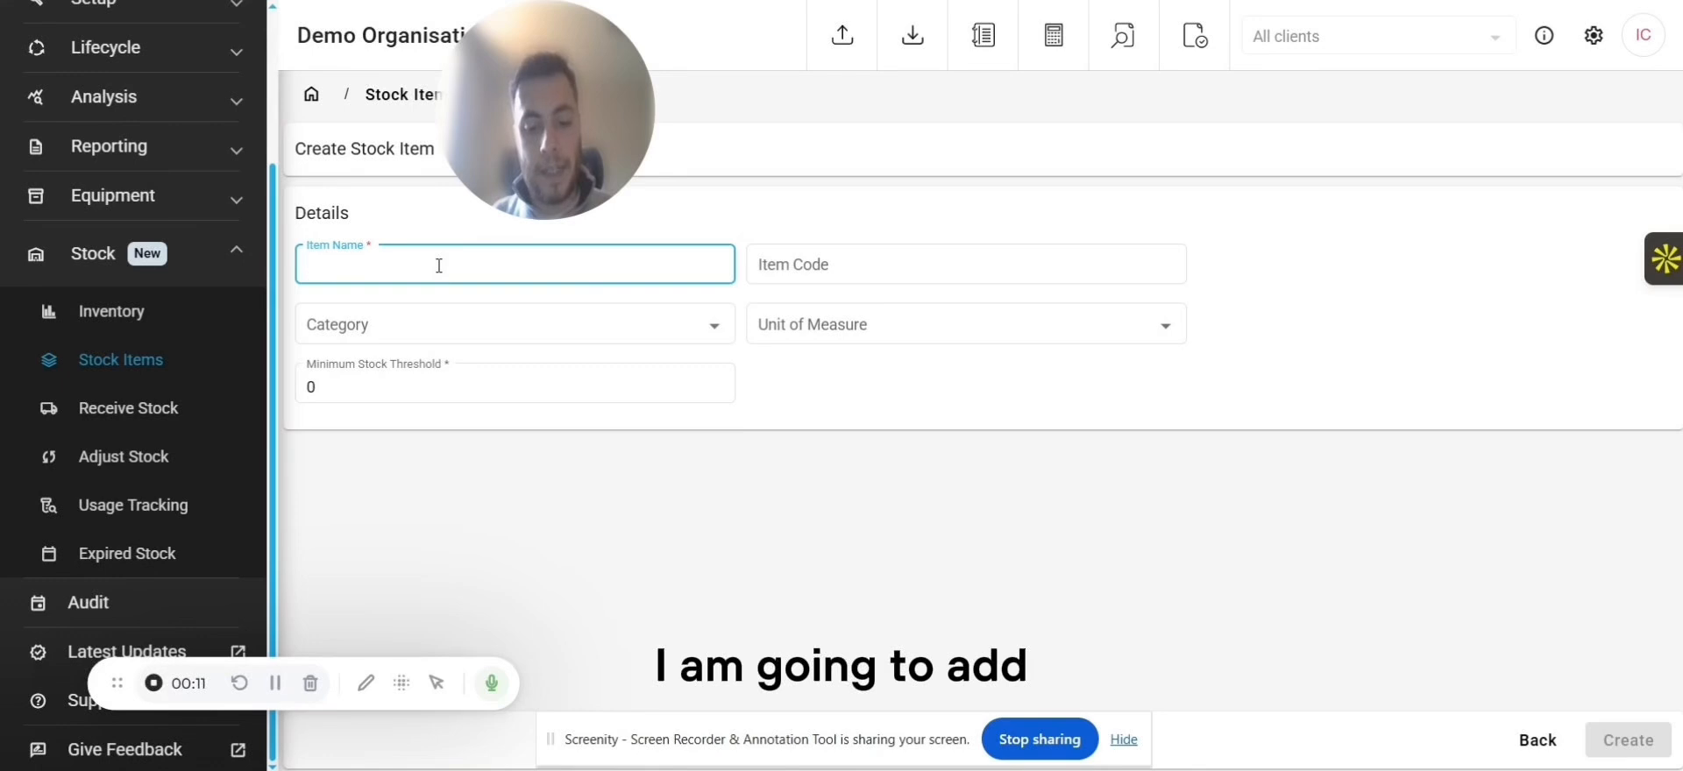
type("Nitric Ac")
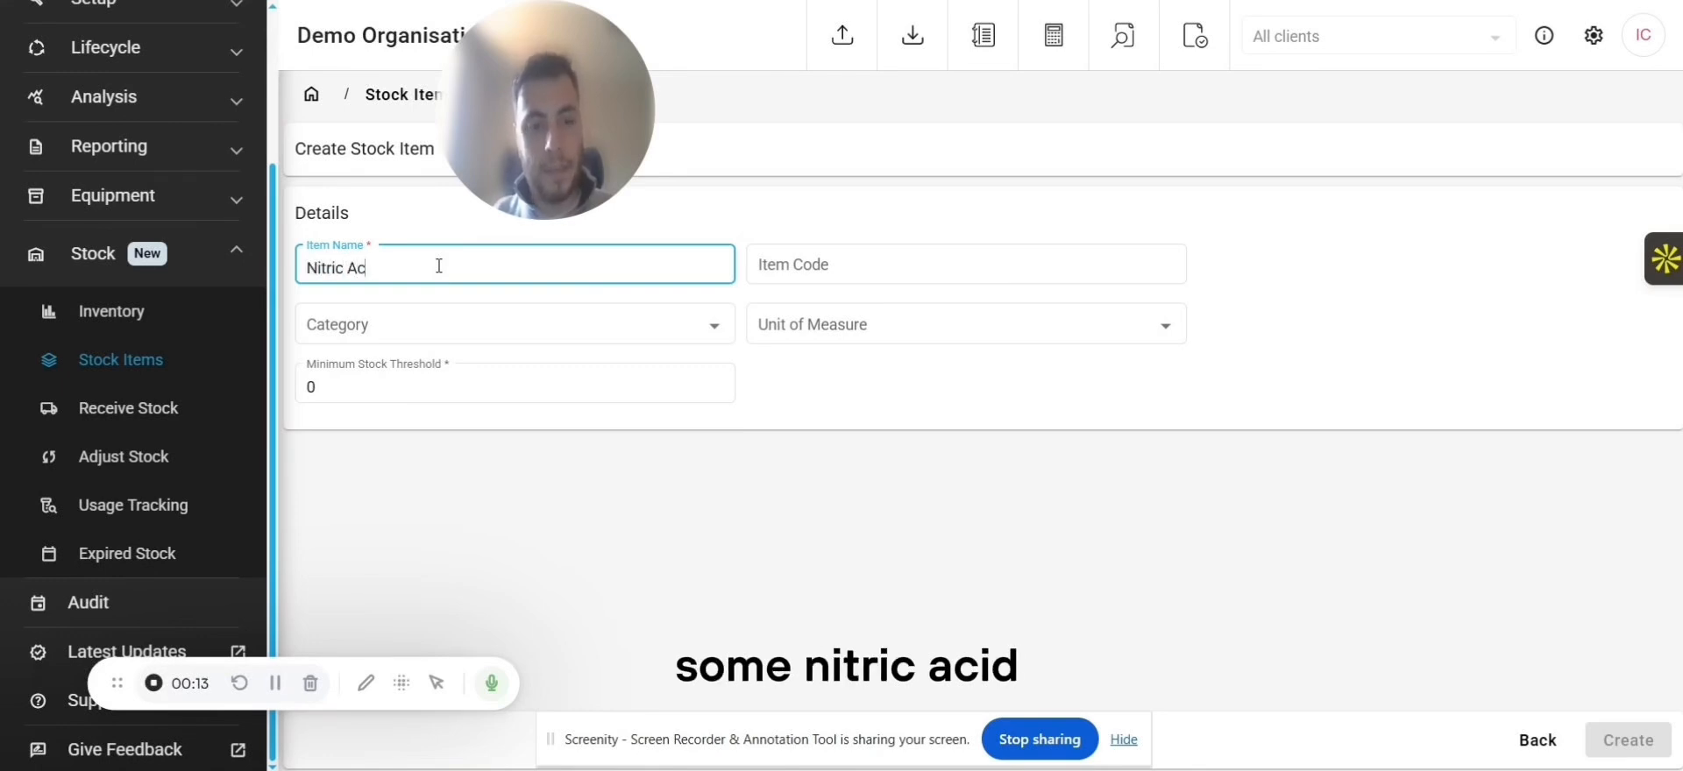
type("id")
left_click(765, 259)
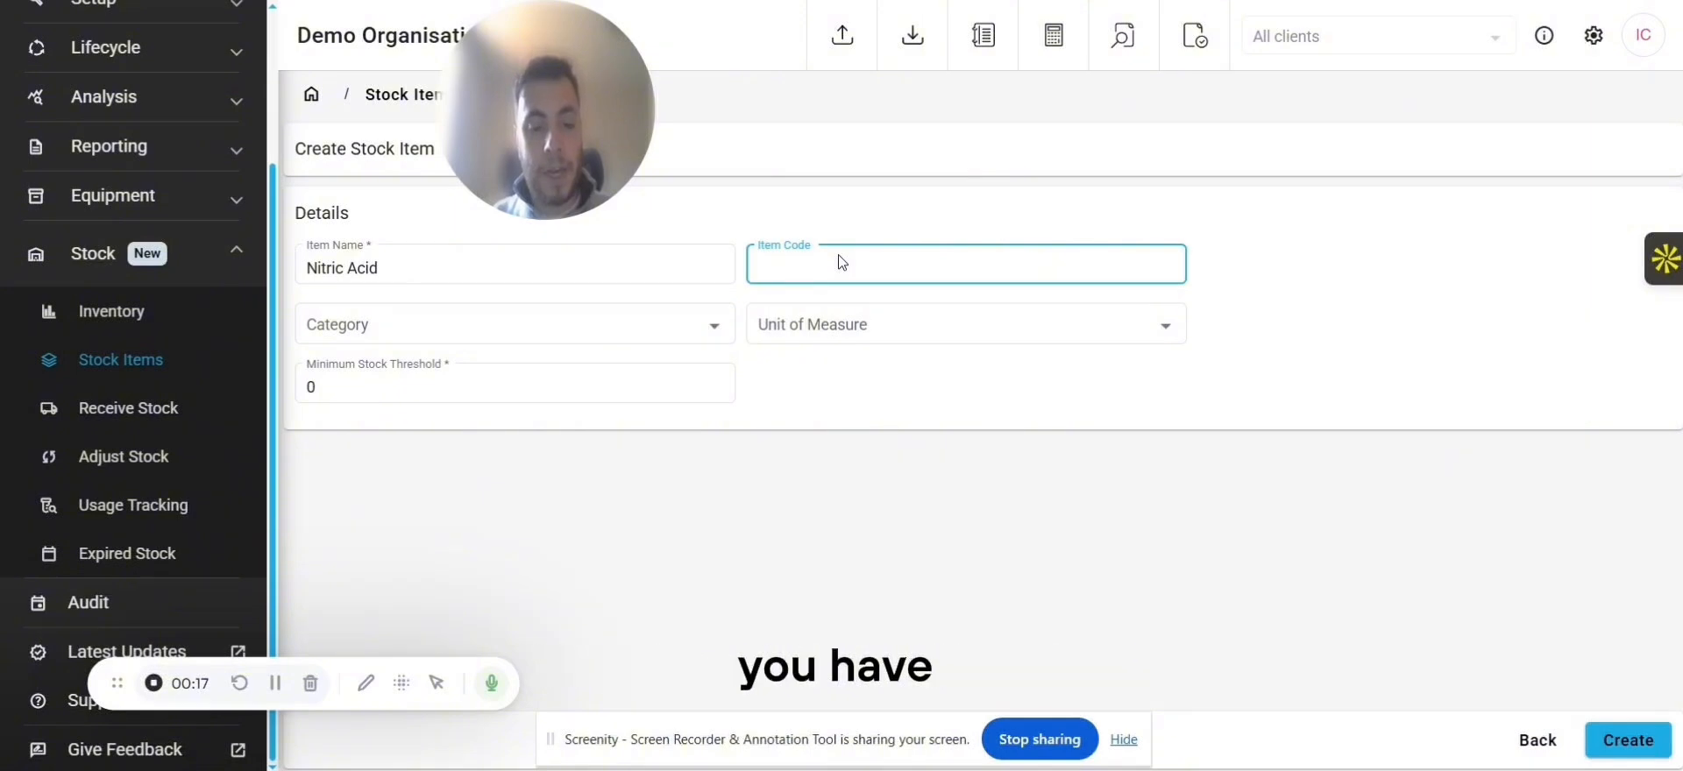
type("3")
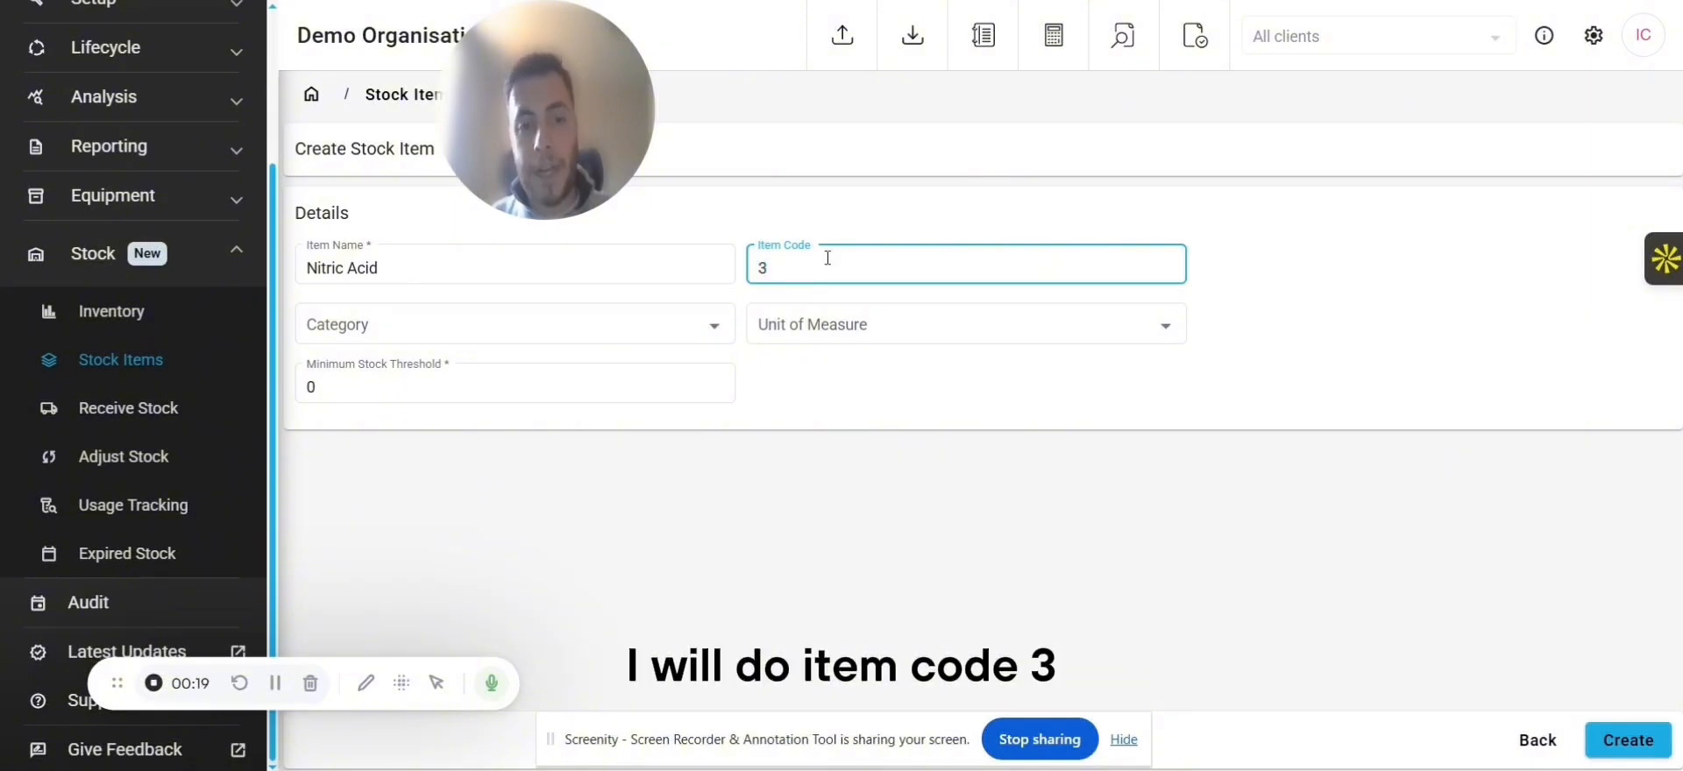
- Set the new stock item's category to Consumables and its unit of measure to ml
left_click(579, 317)
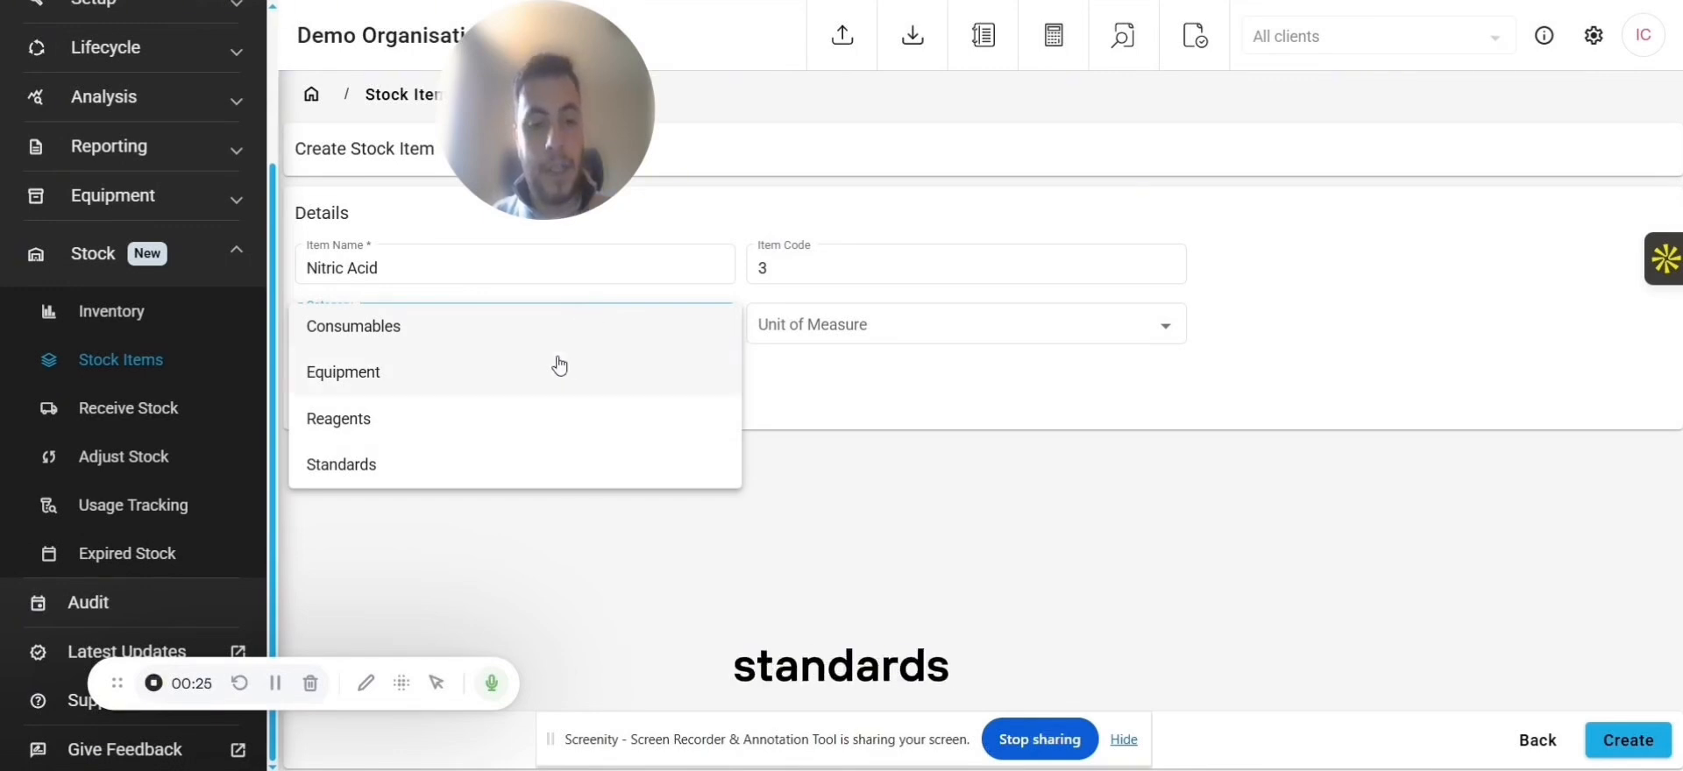
left_click(438, 335)
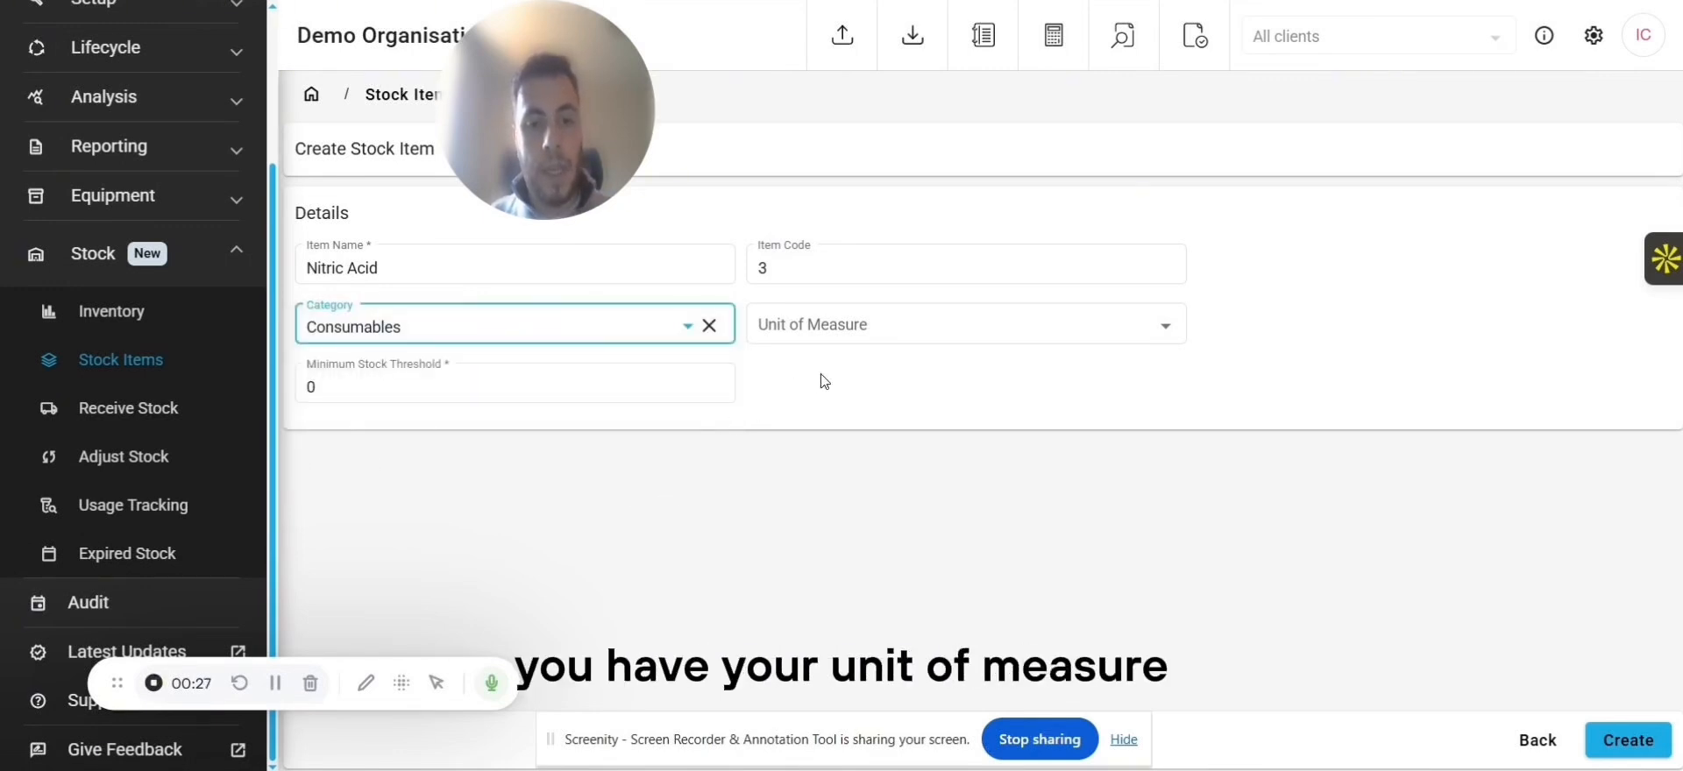
left_click(861, 341)
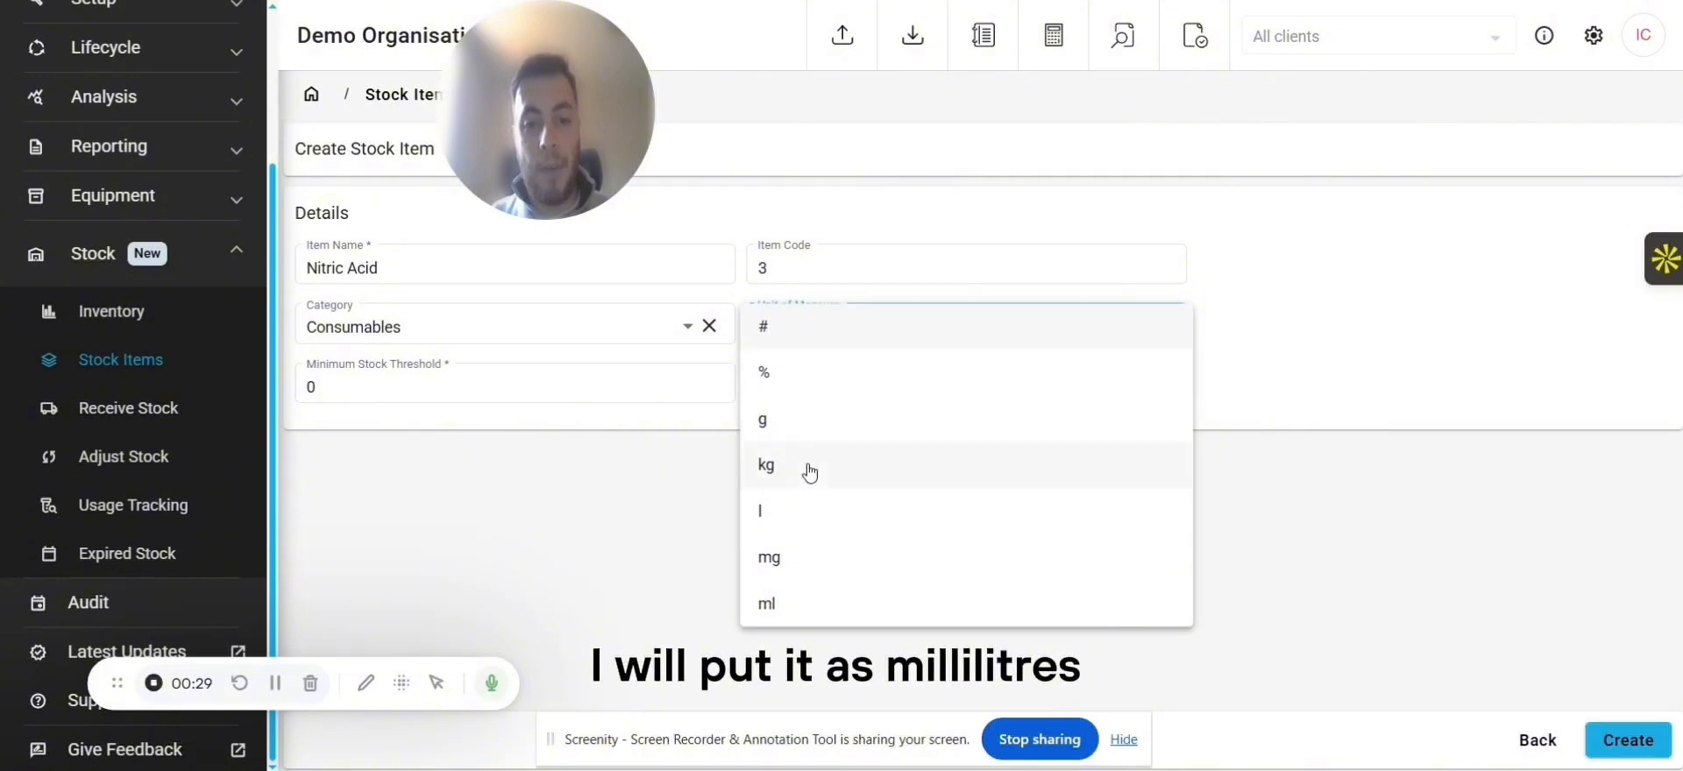
left_click(779, 599)
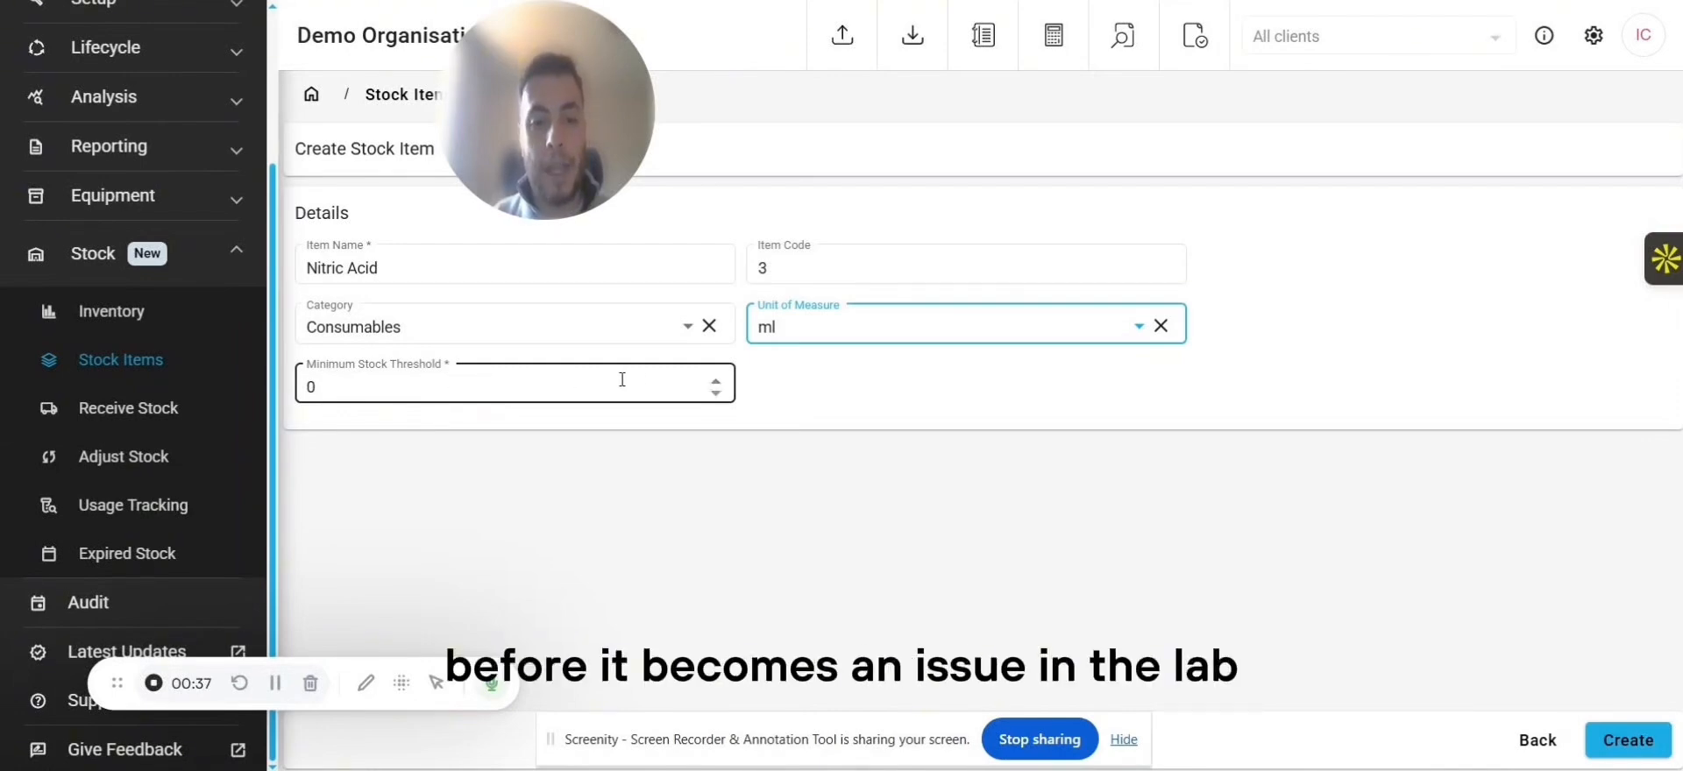
- Set the minimum stock threshold to 250 and create the stock item
double_click(685, 382)
type("25")
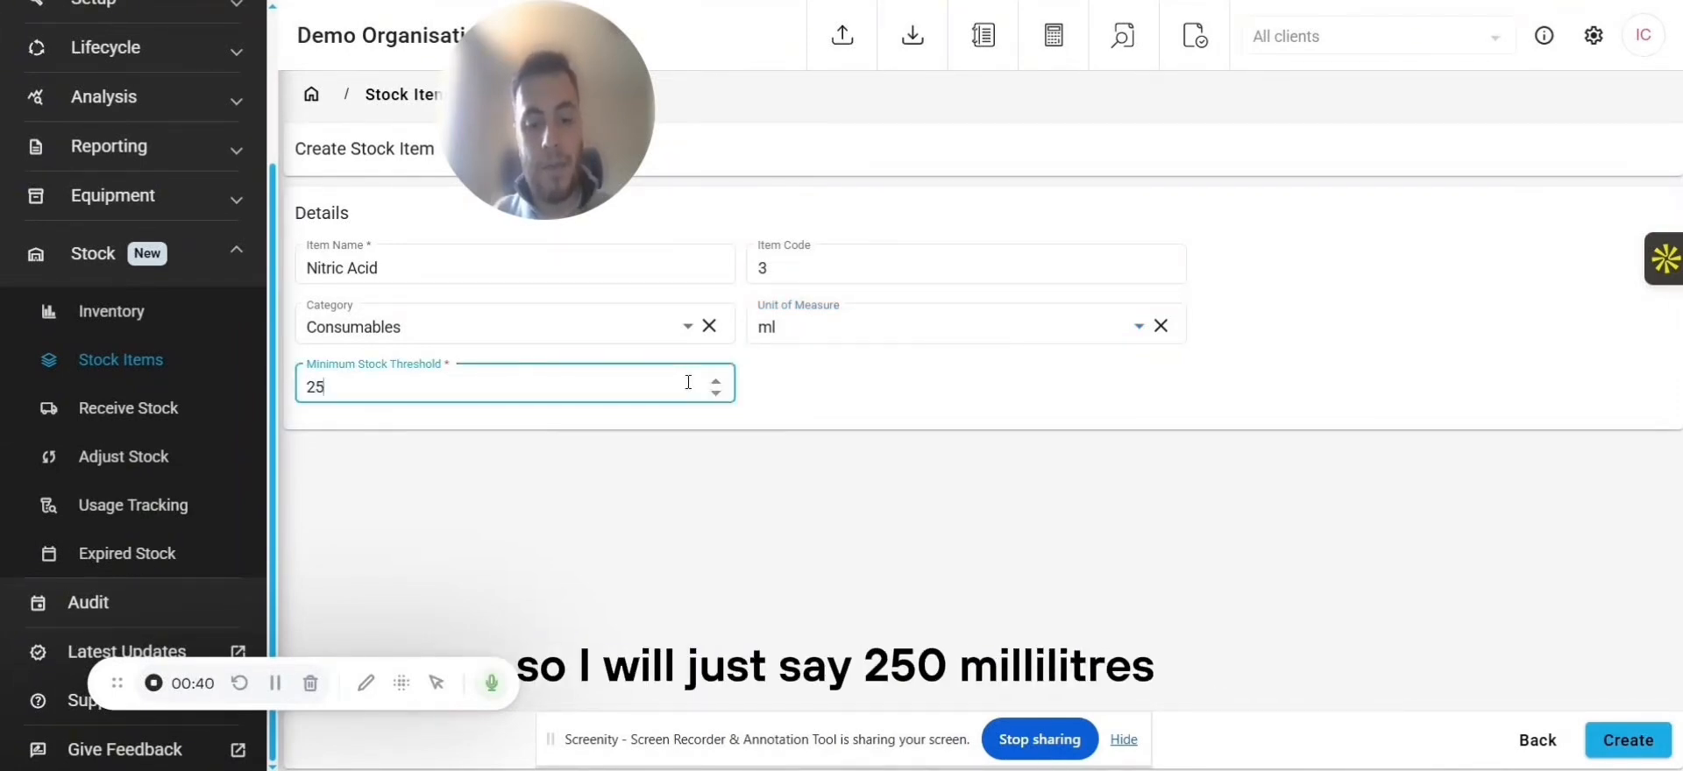
left_click(752, 467)
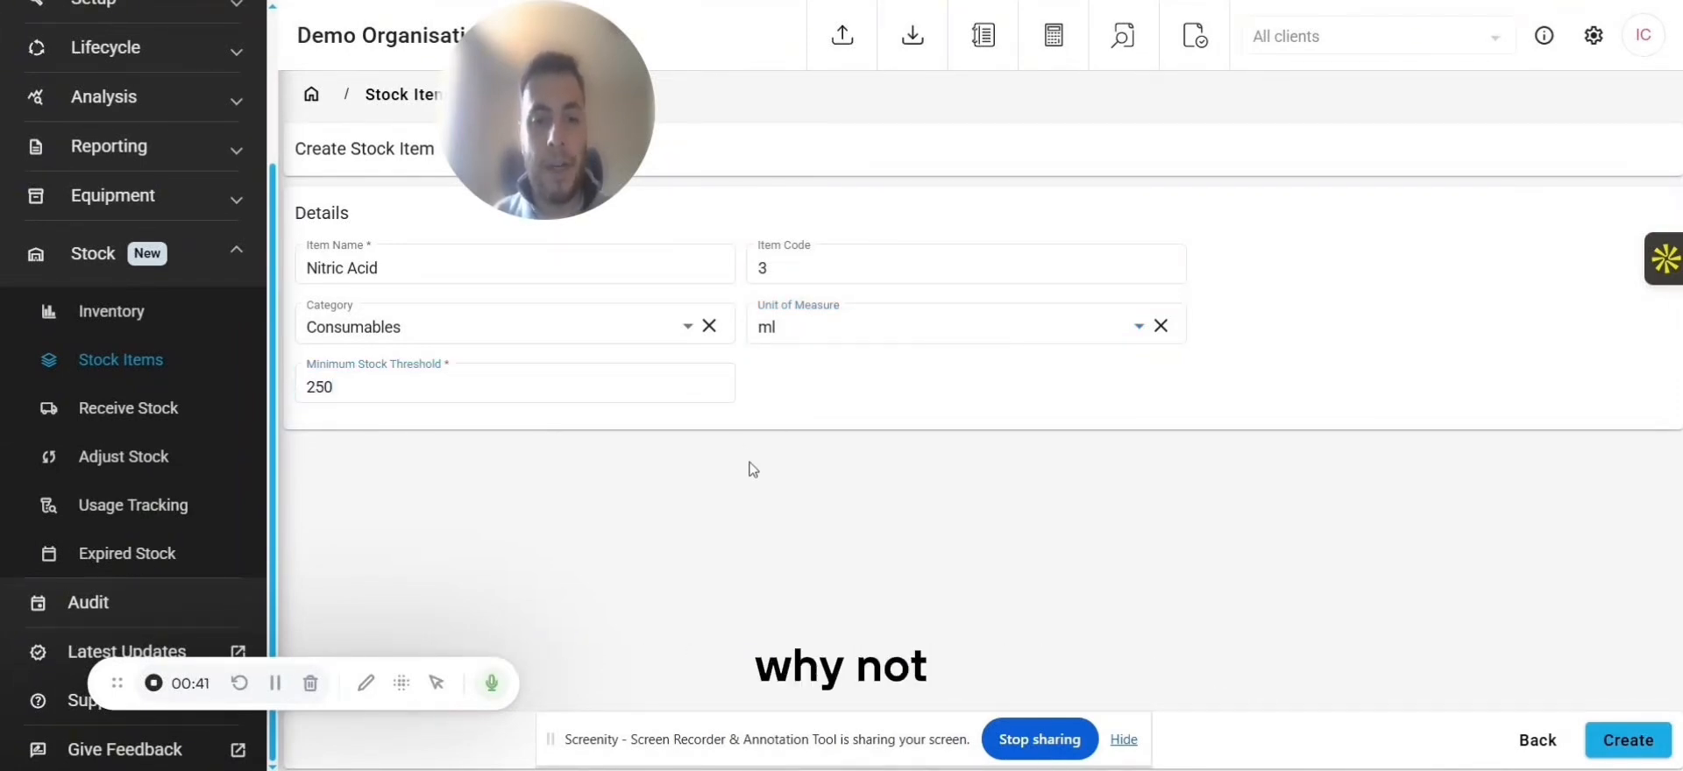
left_click(1628, 740)
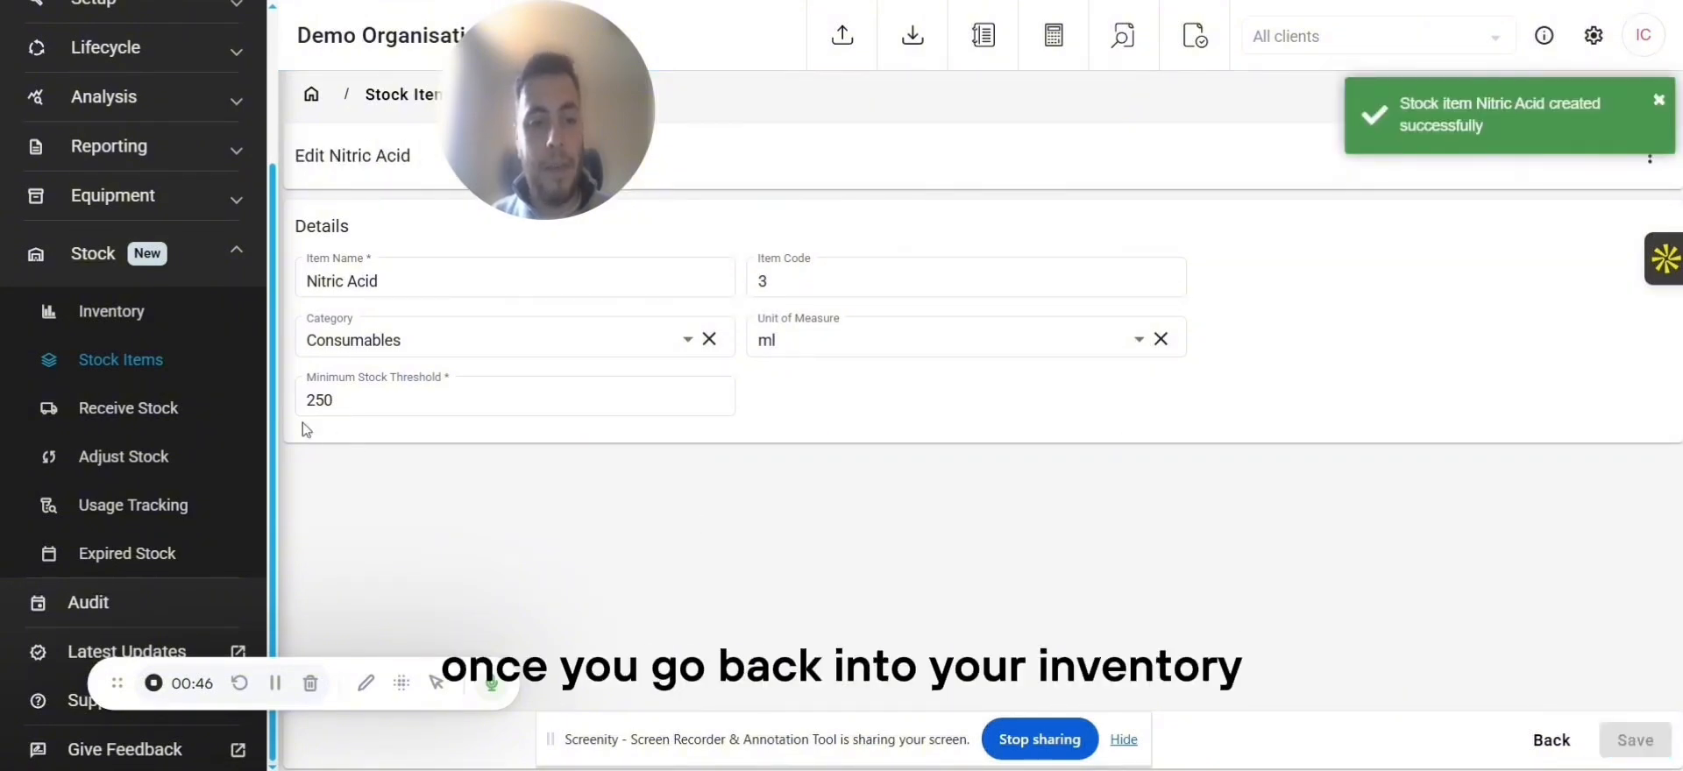
- Check the inventory and the stock items catalogue for the Nitric Acid entry
left_click(132, 323)
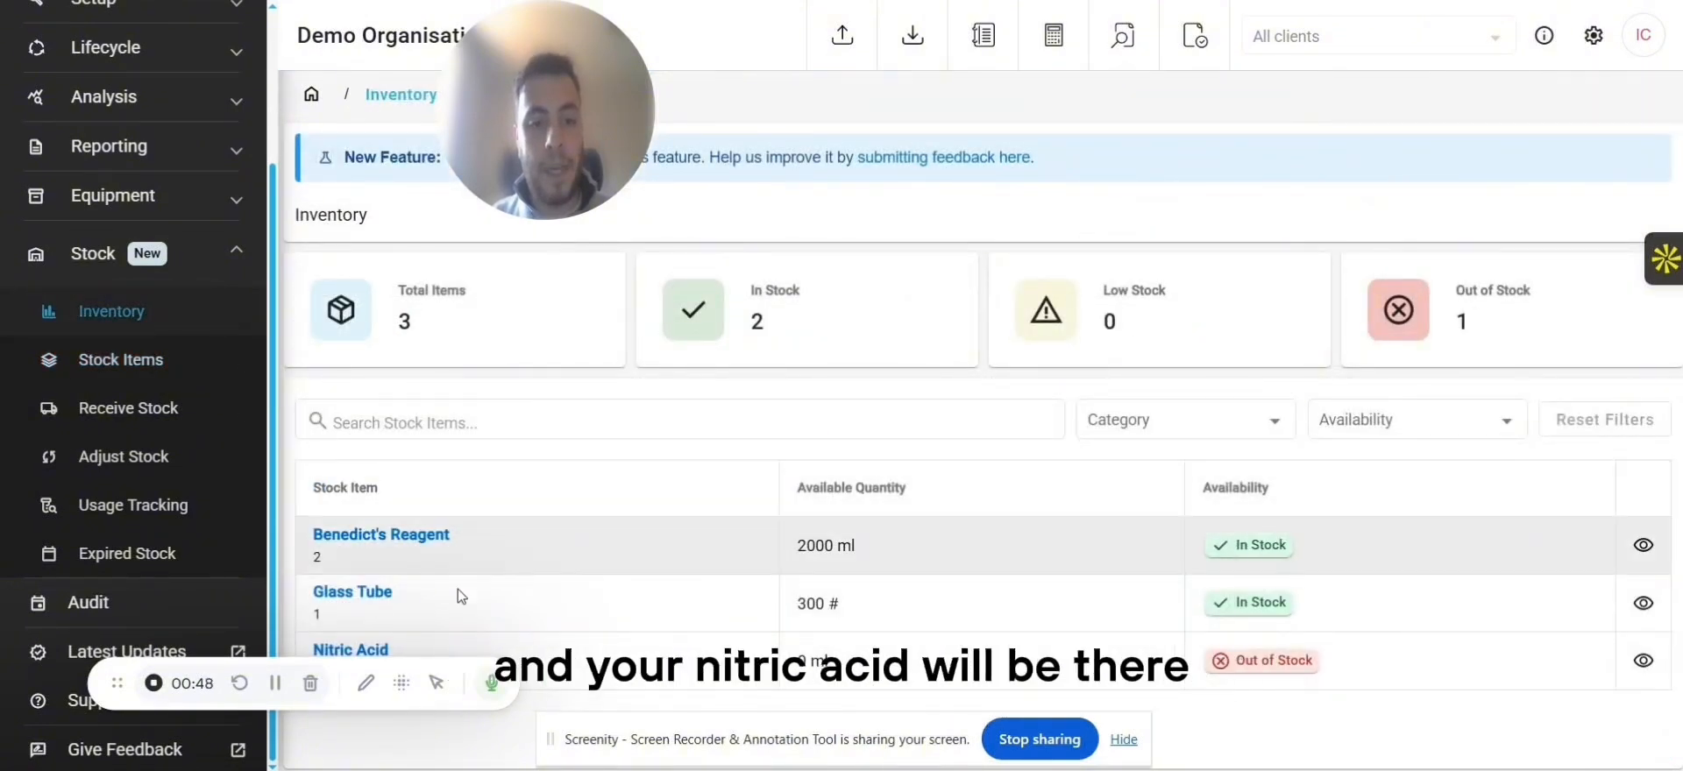
left_click(153, 372)
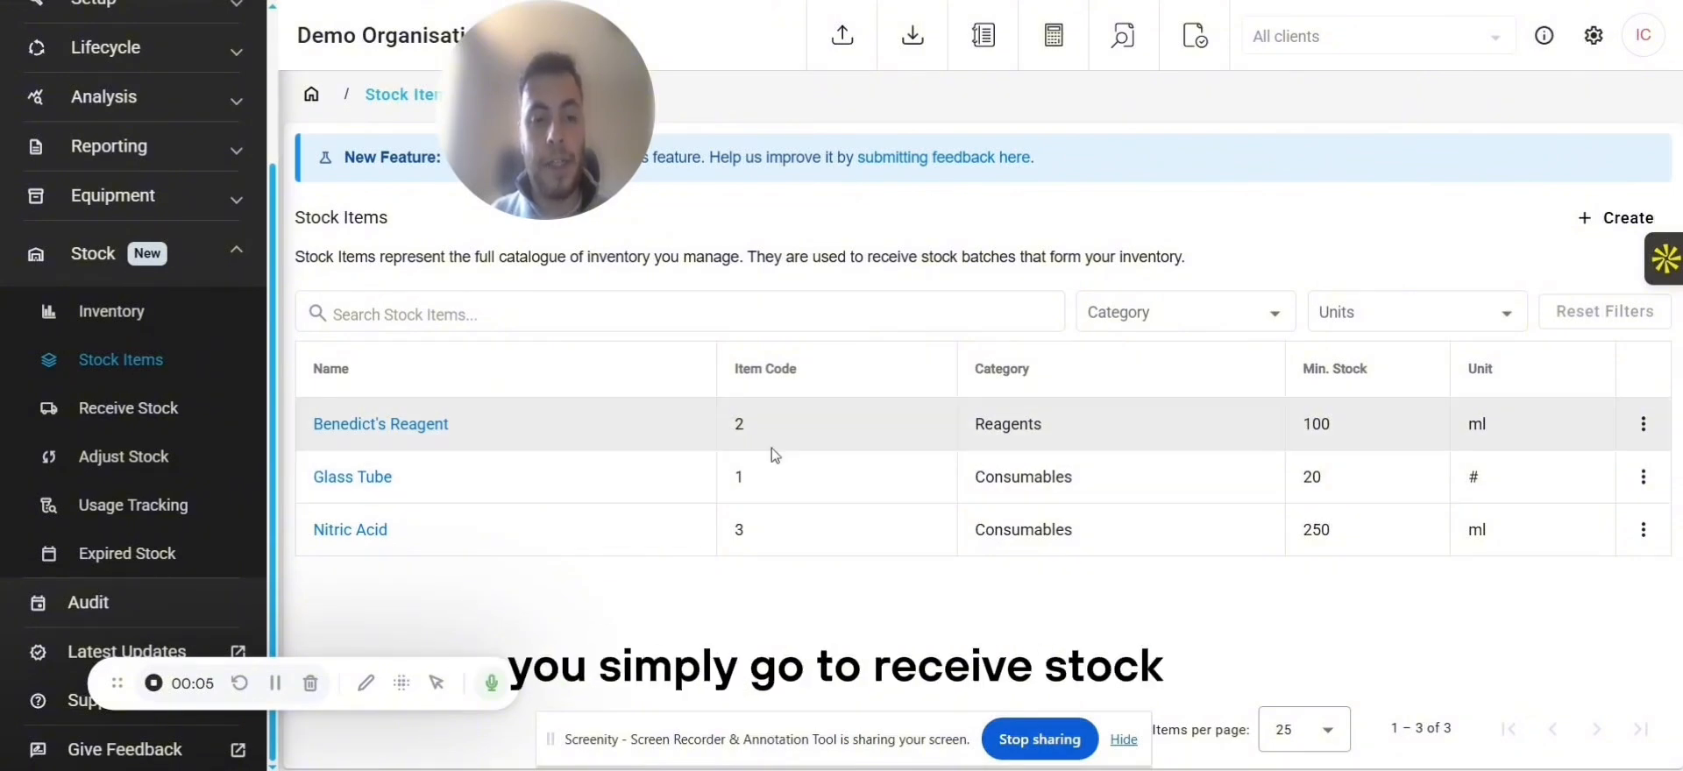
- Start receiving a new stock batch of Nitric Acid (3) with batch number 4444
left_click(156, 409)
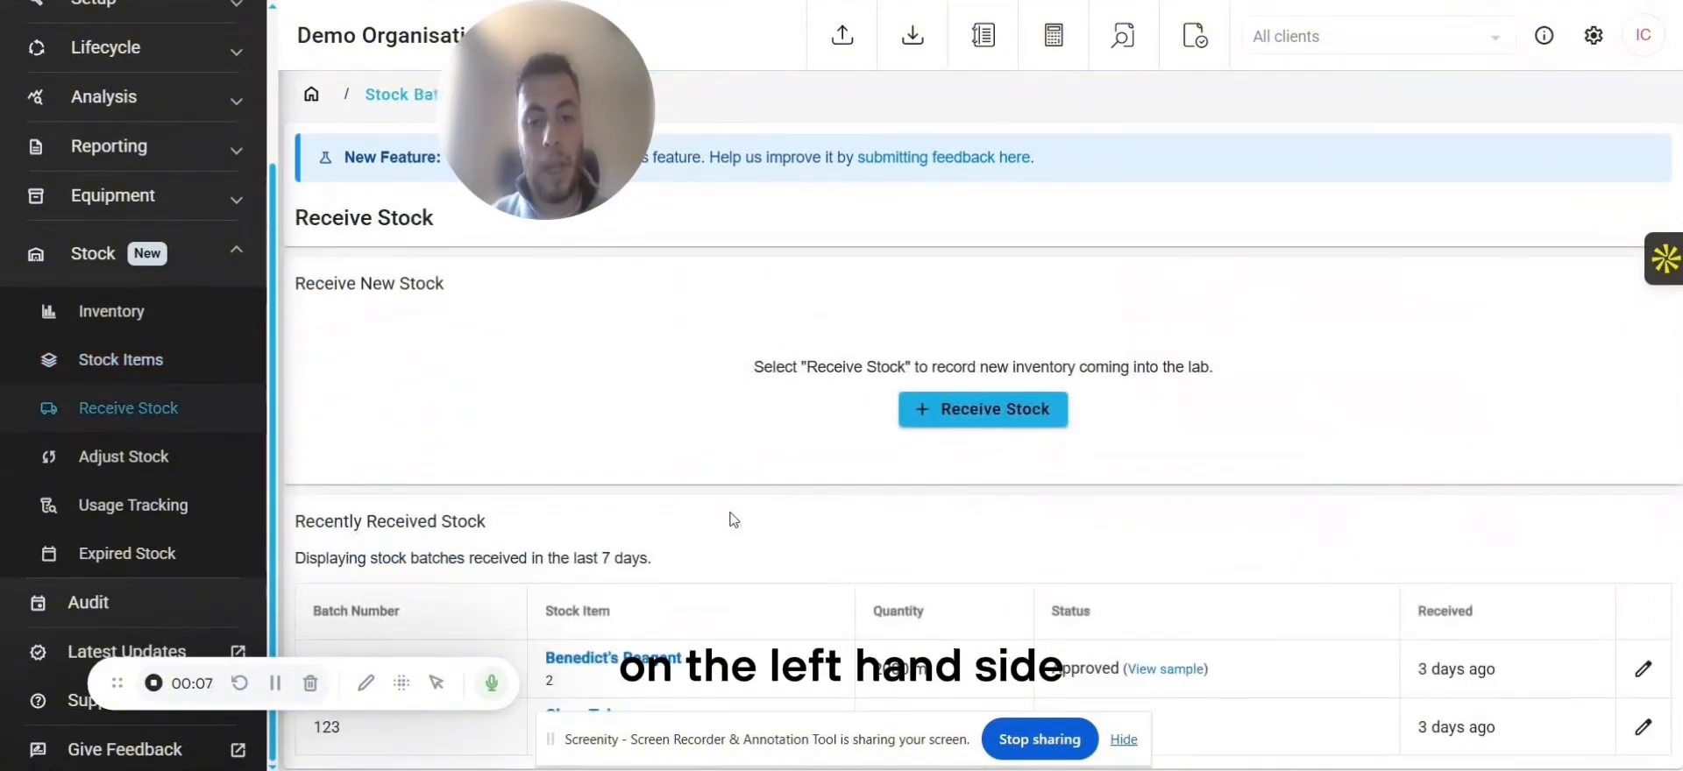
left_click(973, 424)
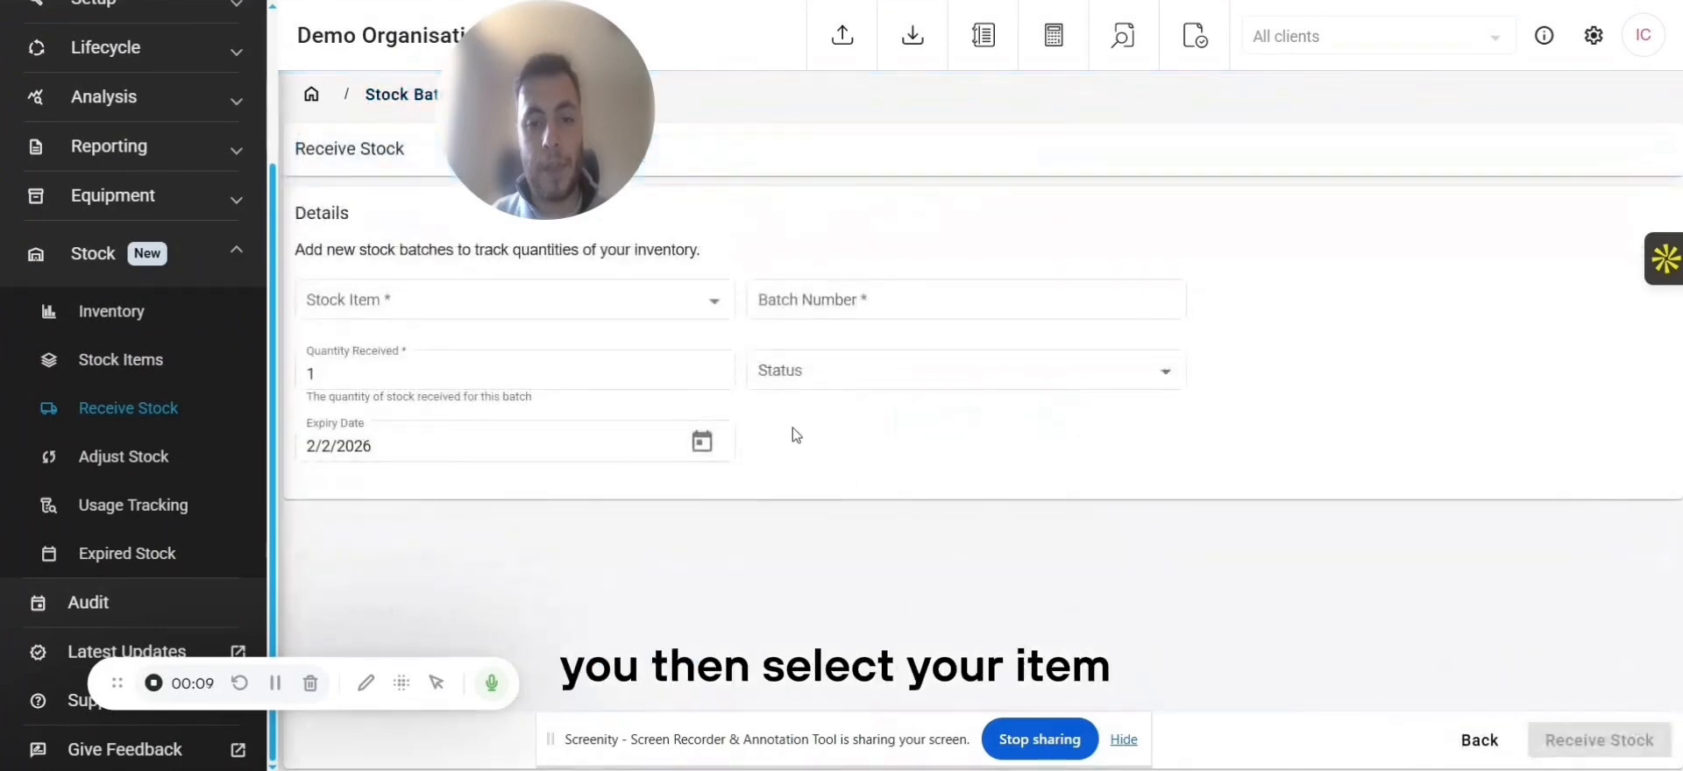
left_click(655, 305)
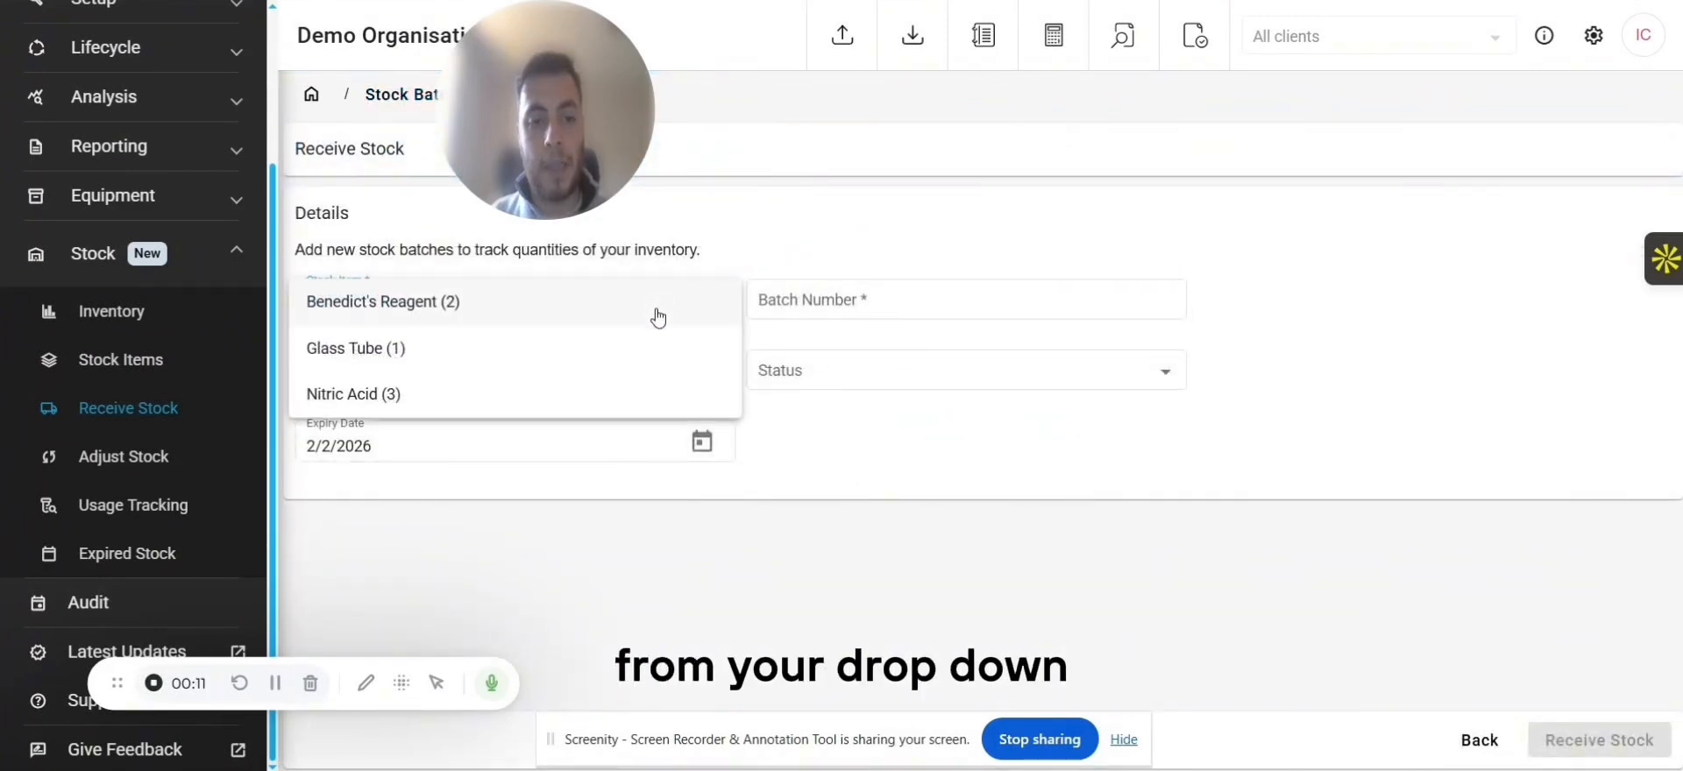
left_click(402, 391)
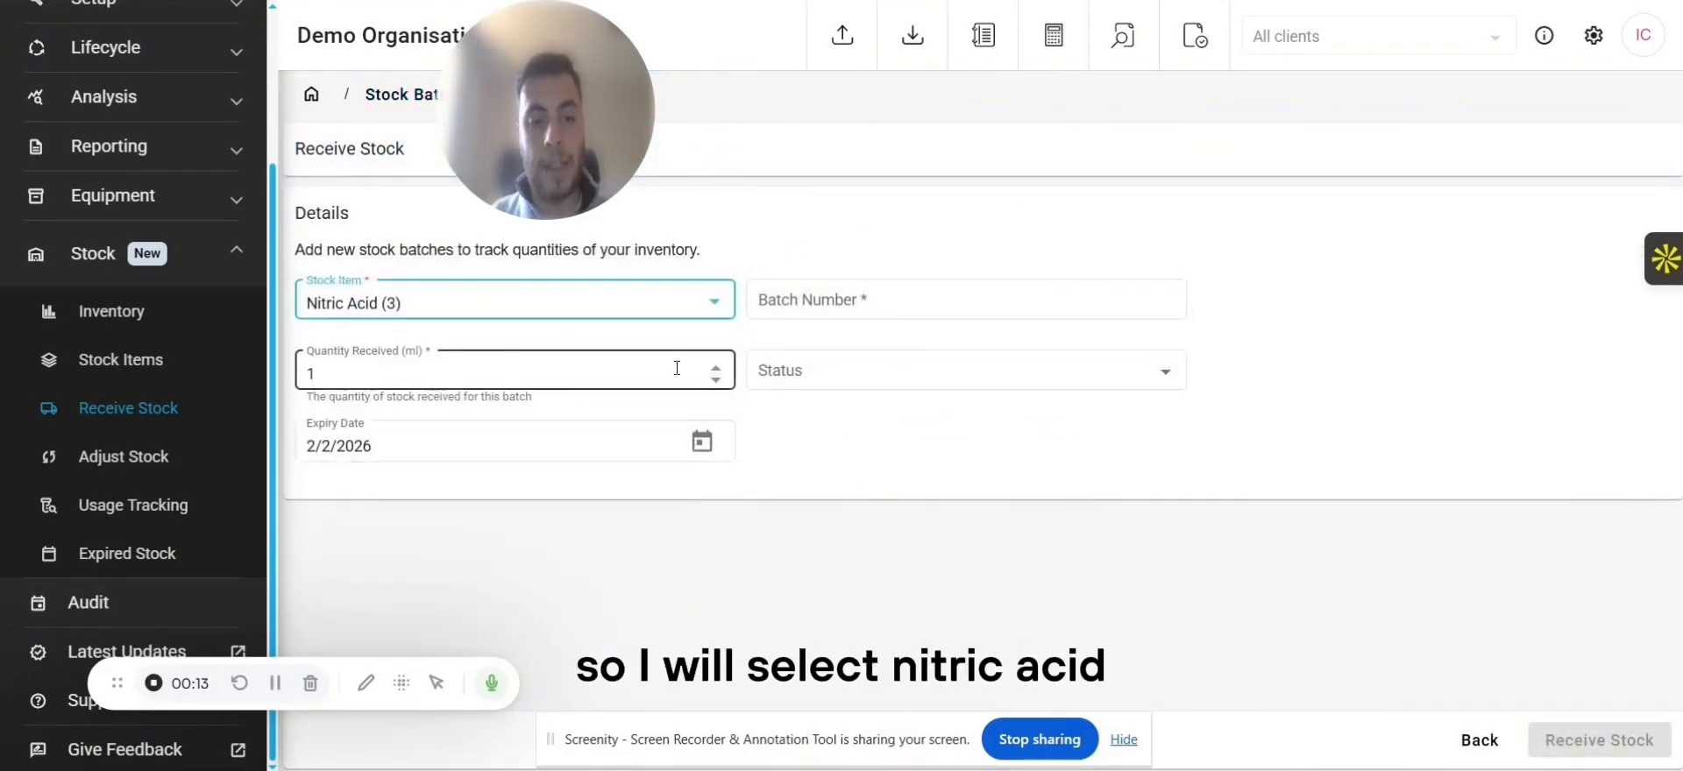
left_click(860, 301)
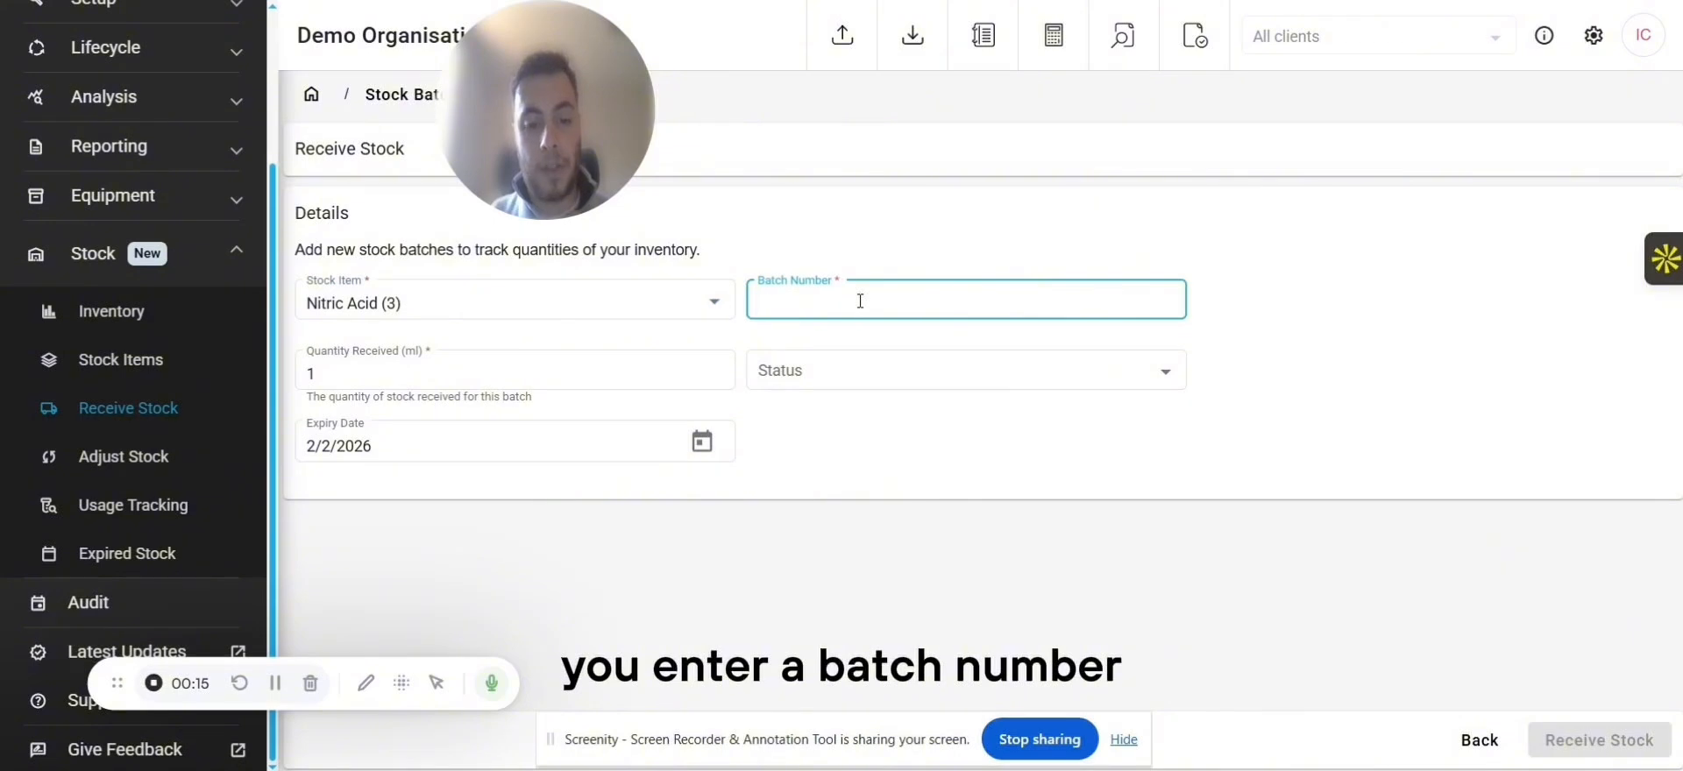
type("4444")
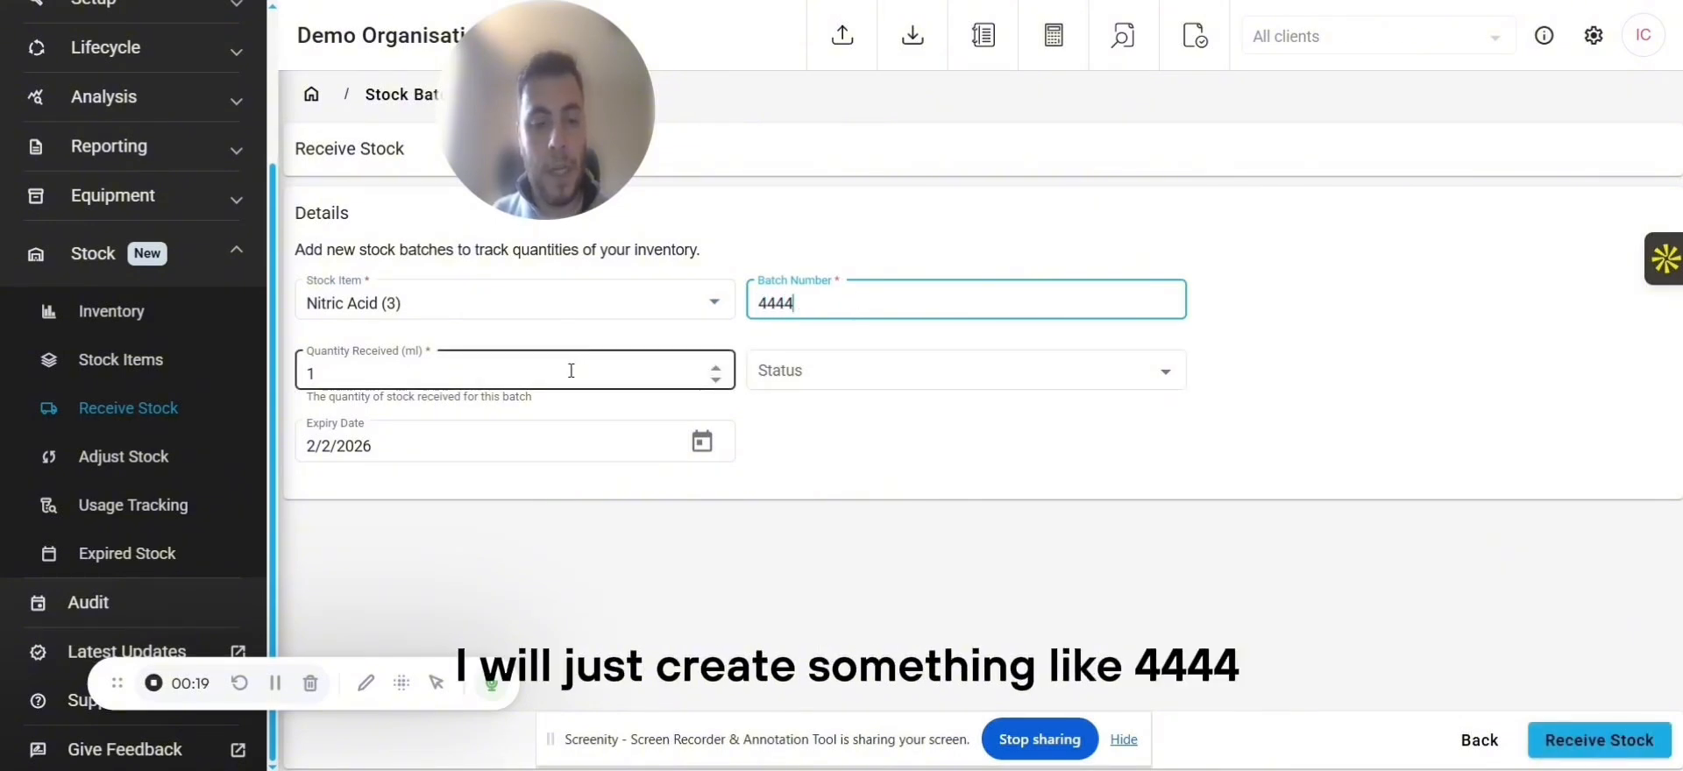
- Set the batch's received quantity to 2000 ml and its expiry date to 26/2/2026
key("Tab")
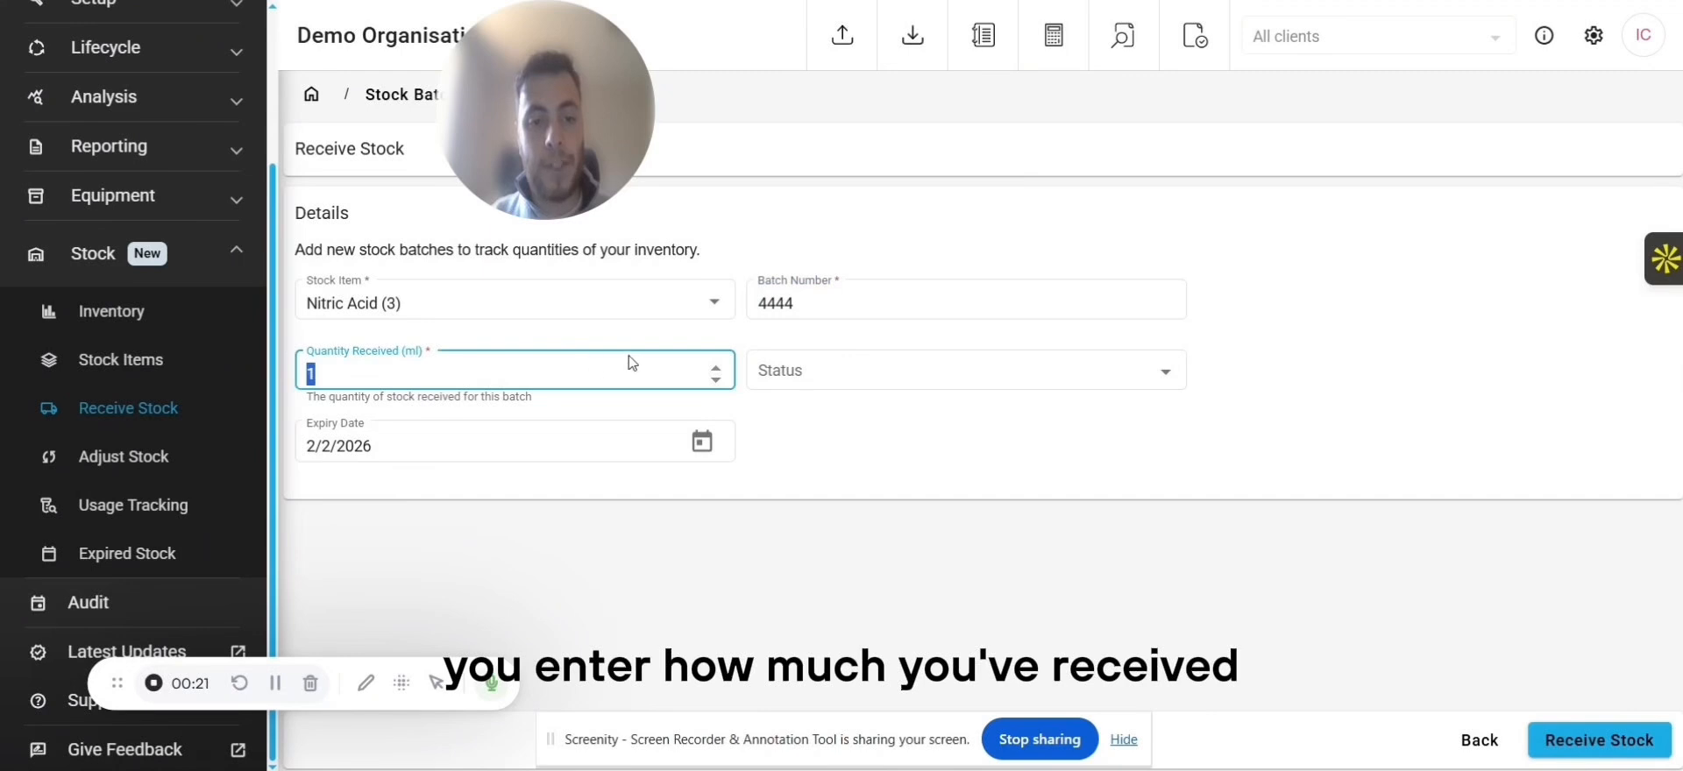
type("2000")
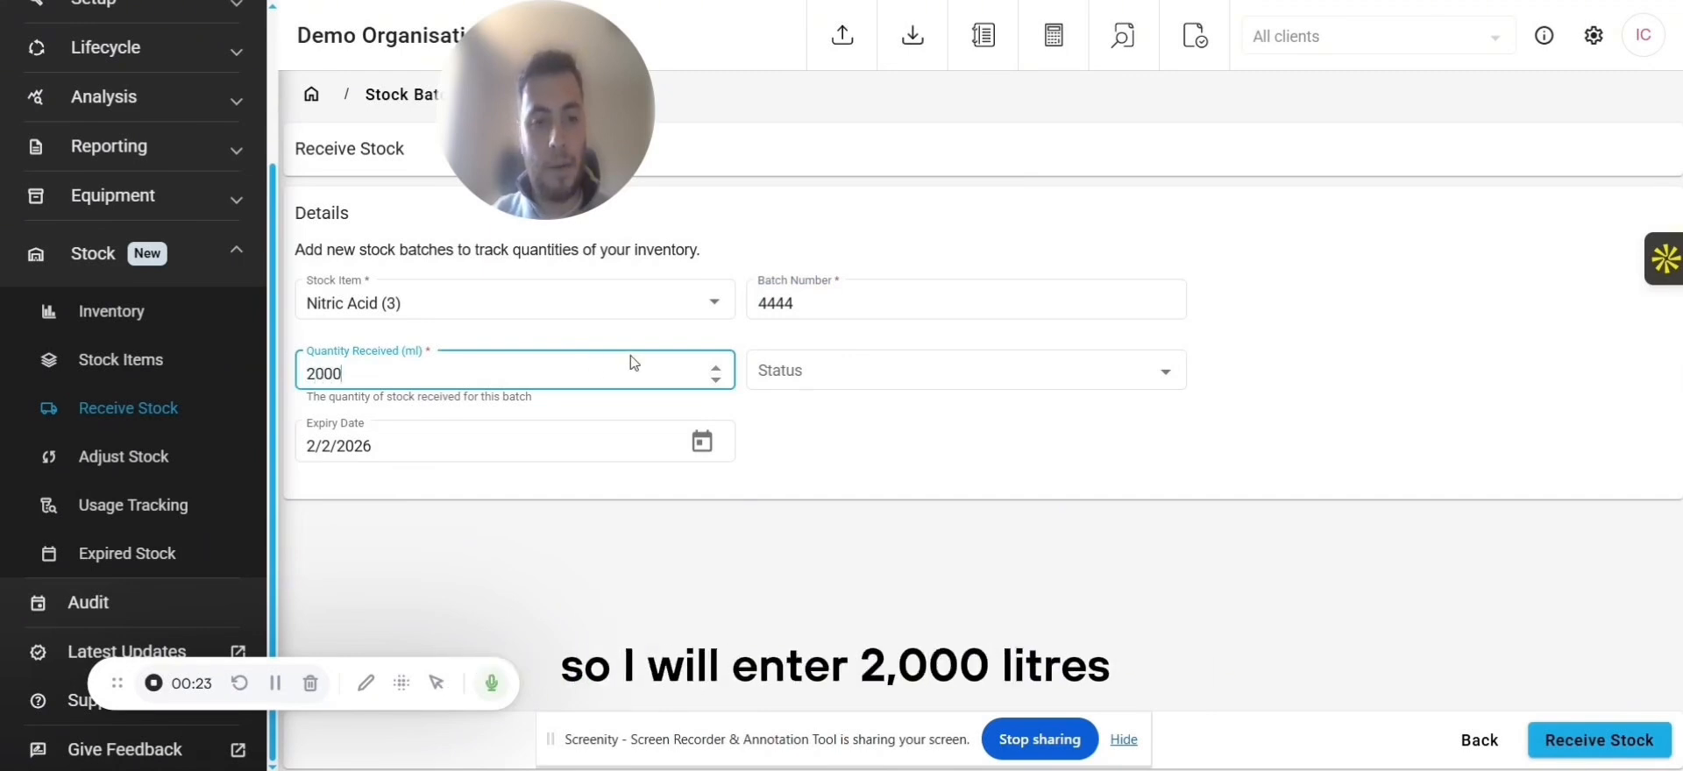
left_click(676, 443)
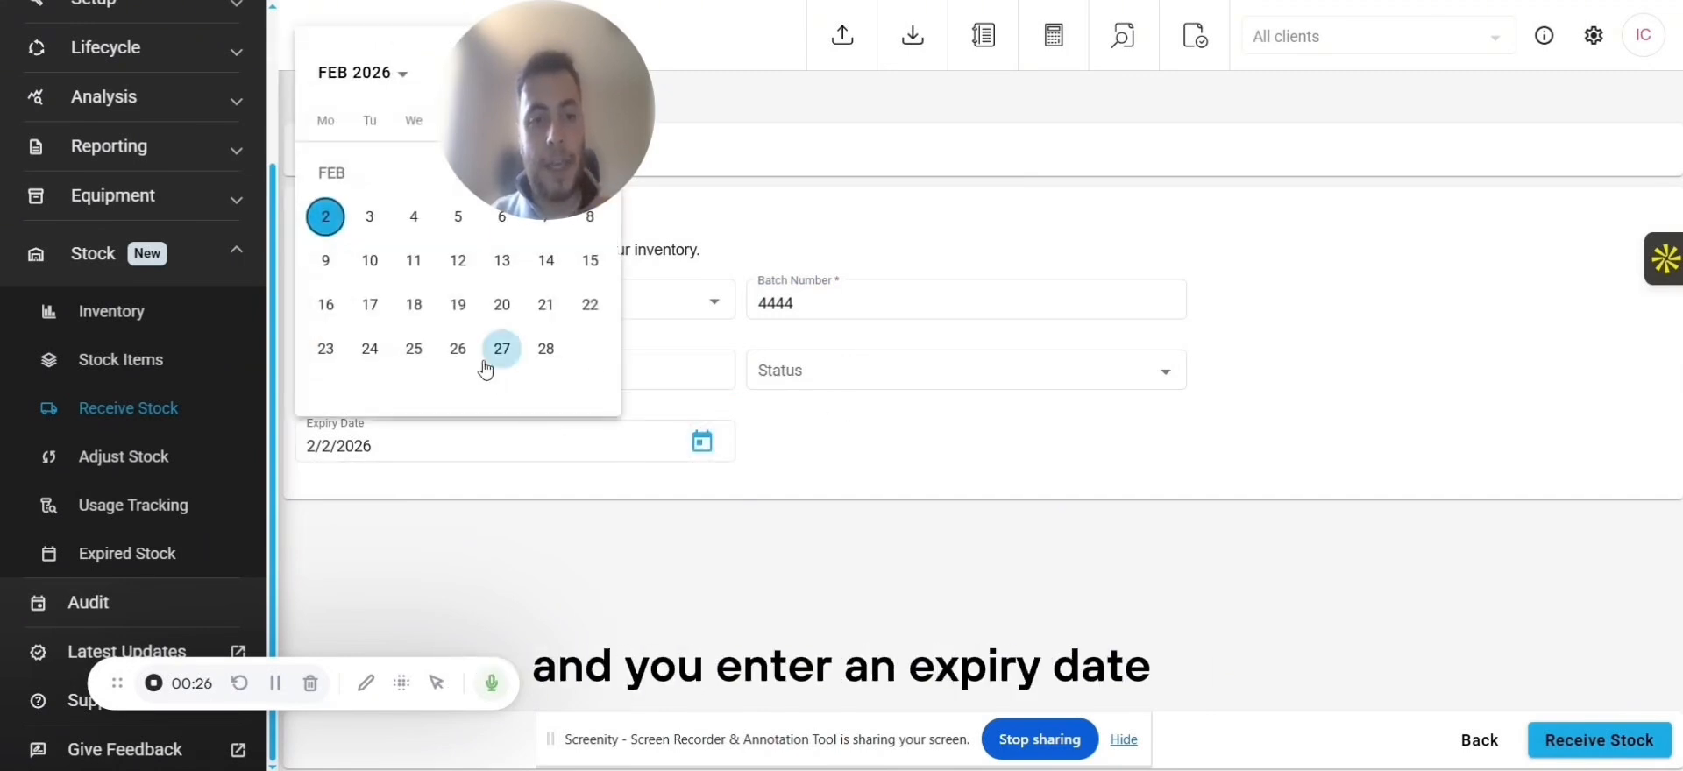
left_click(545, 348)
left_click(702, 436)
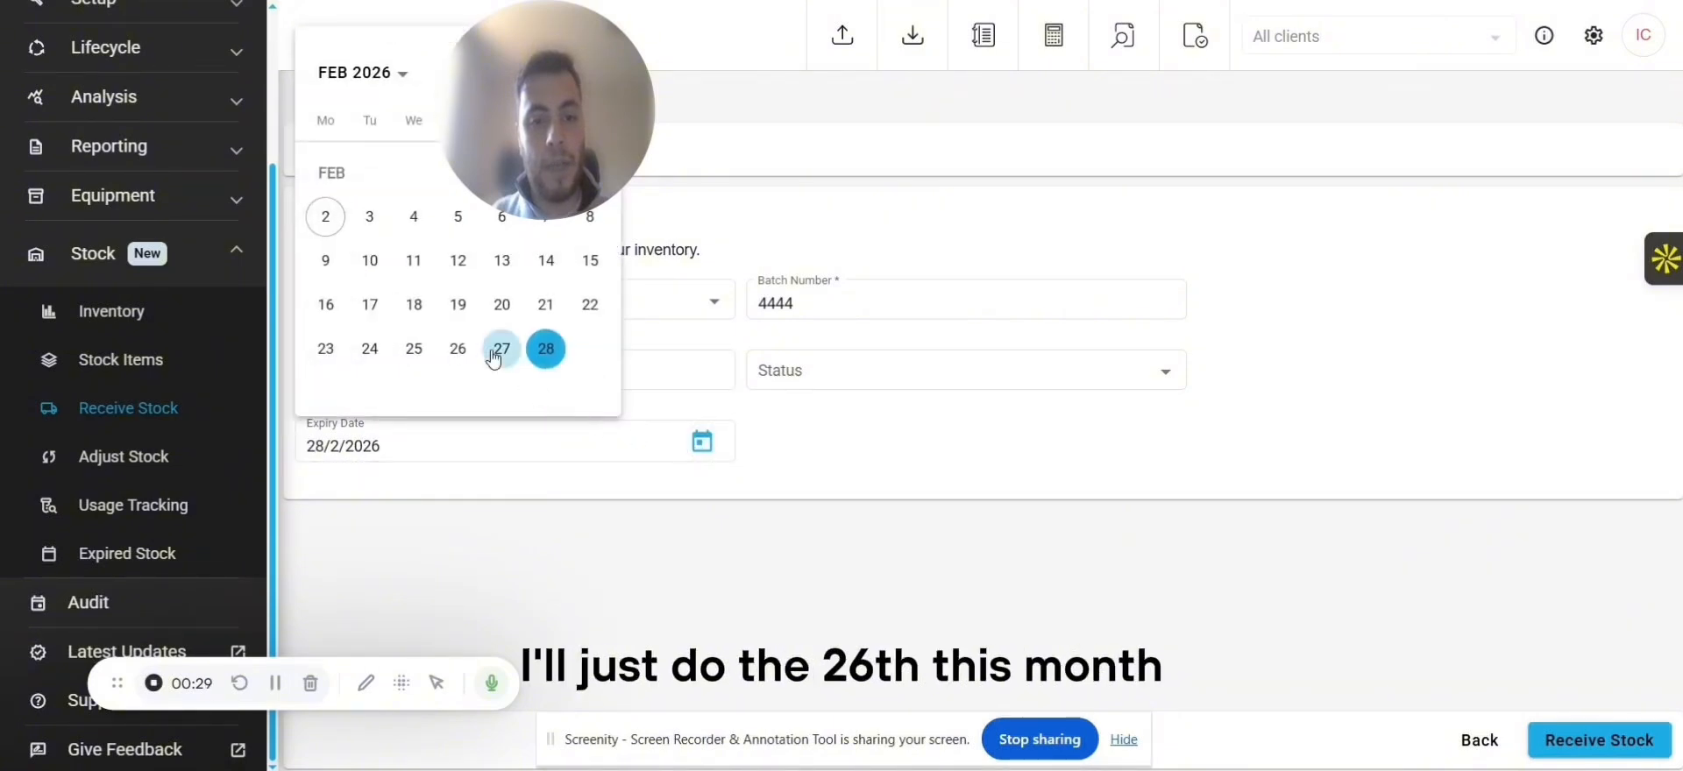
left_click(457, 349)
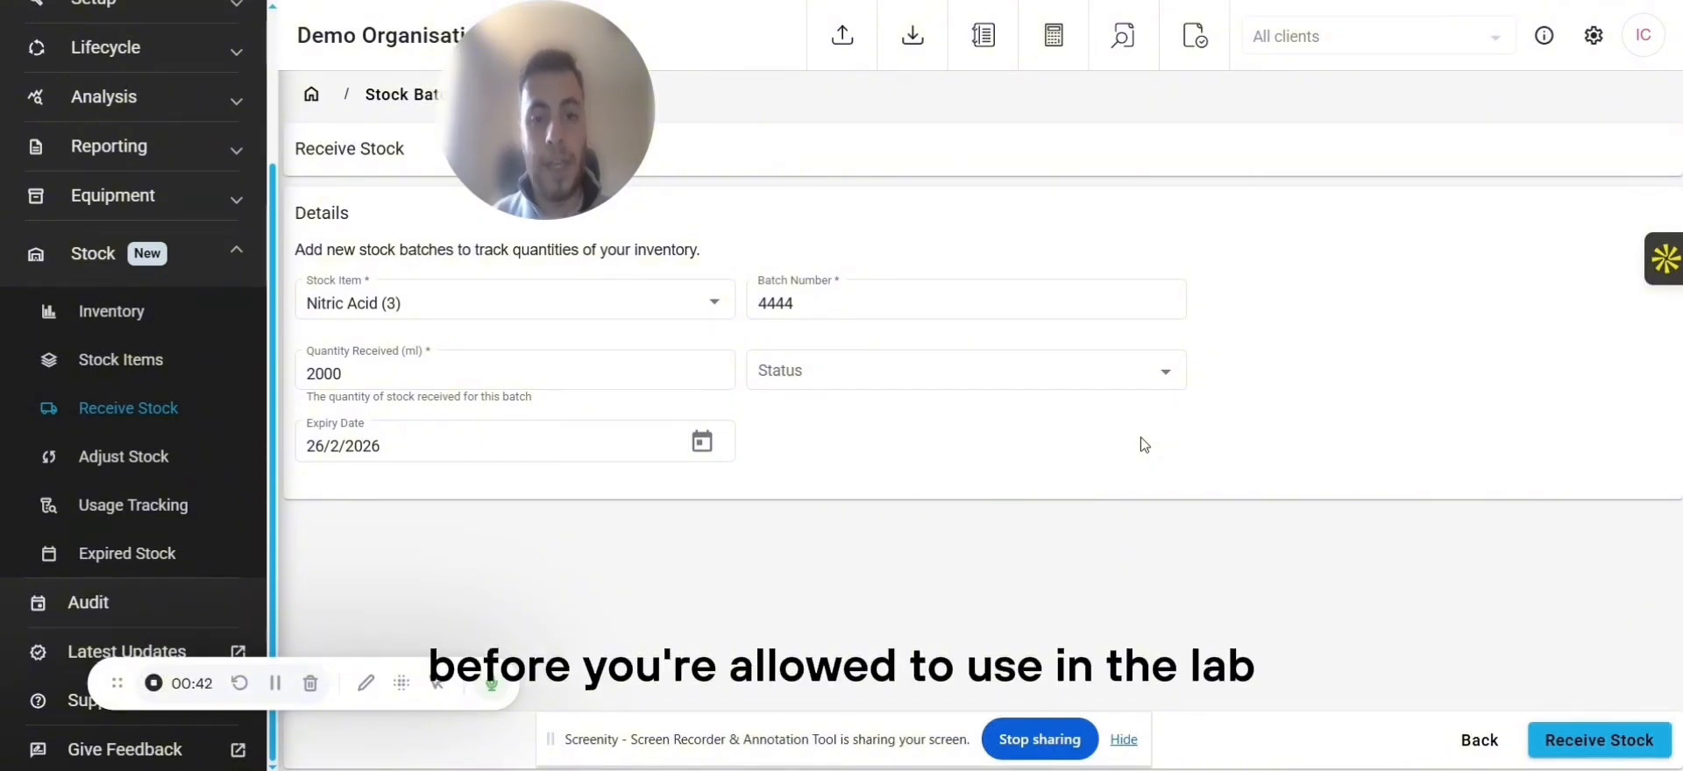
- Set the batch status to Requires Testing with product Nitric Acid and test suite Nitric Acid Suite, and receive the stock
left_click(1081, 383)
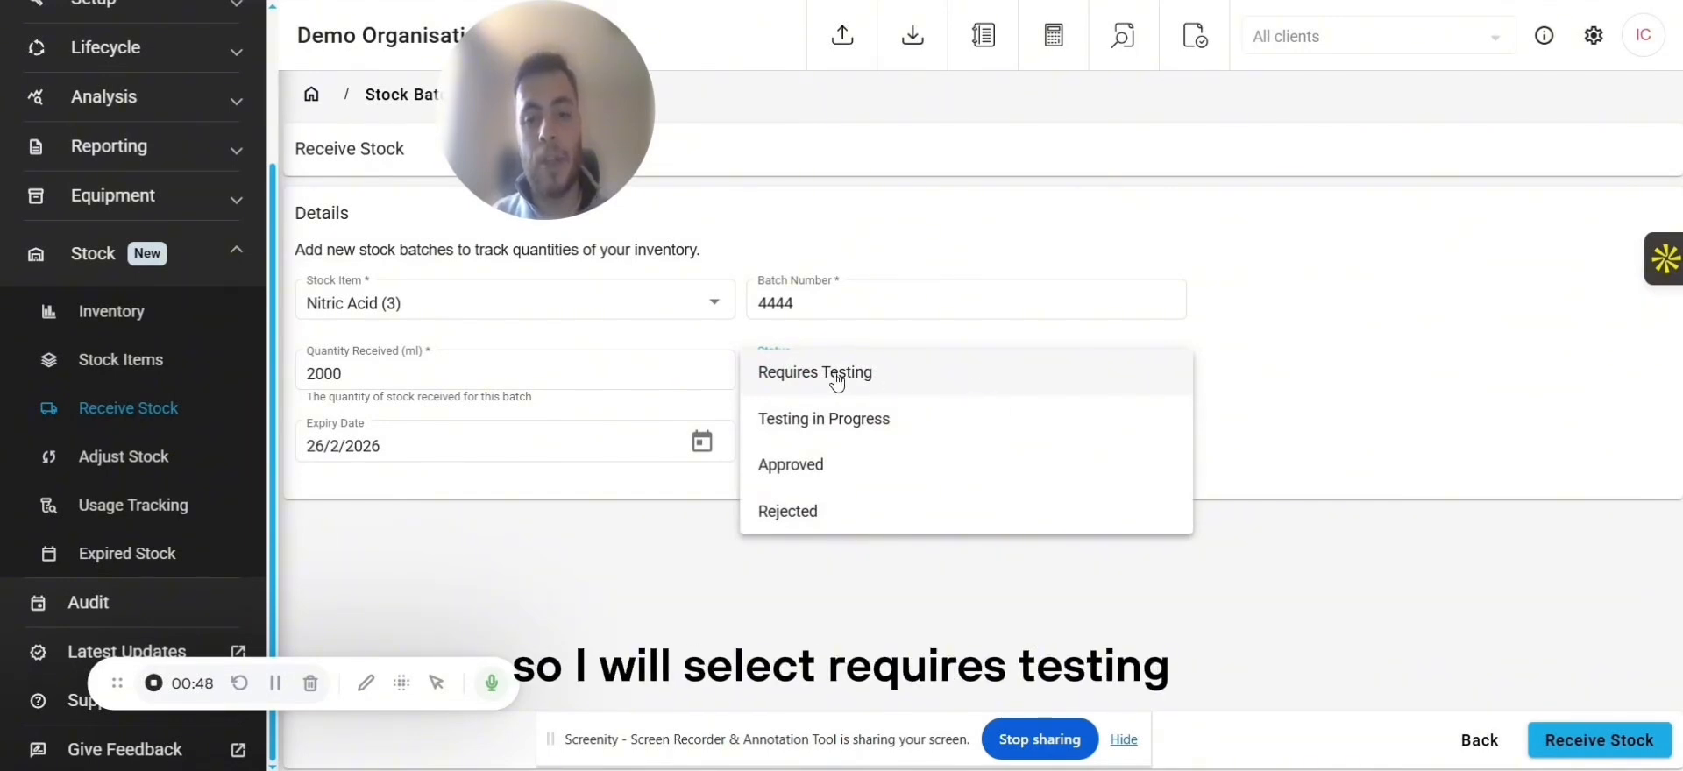
left_click(787, 380)
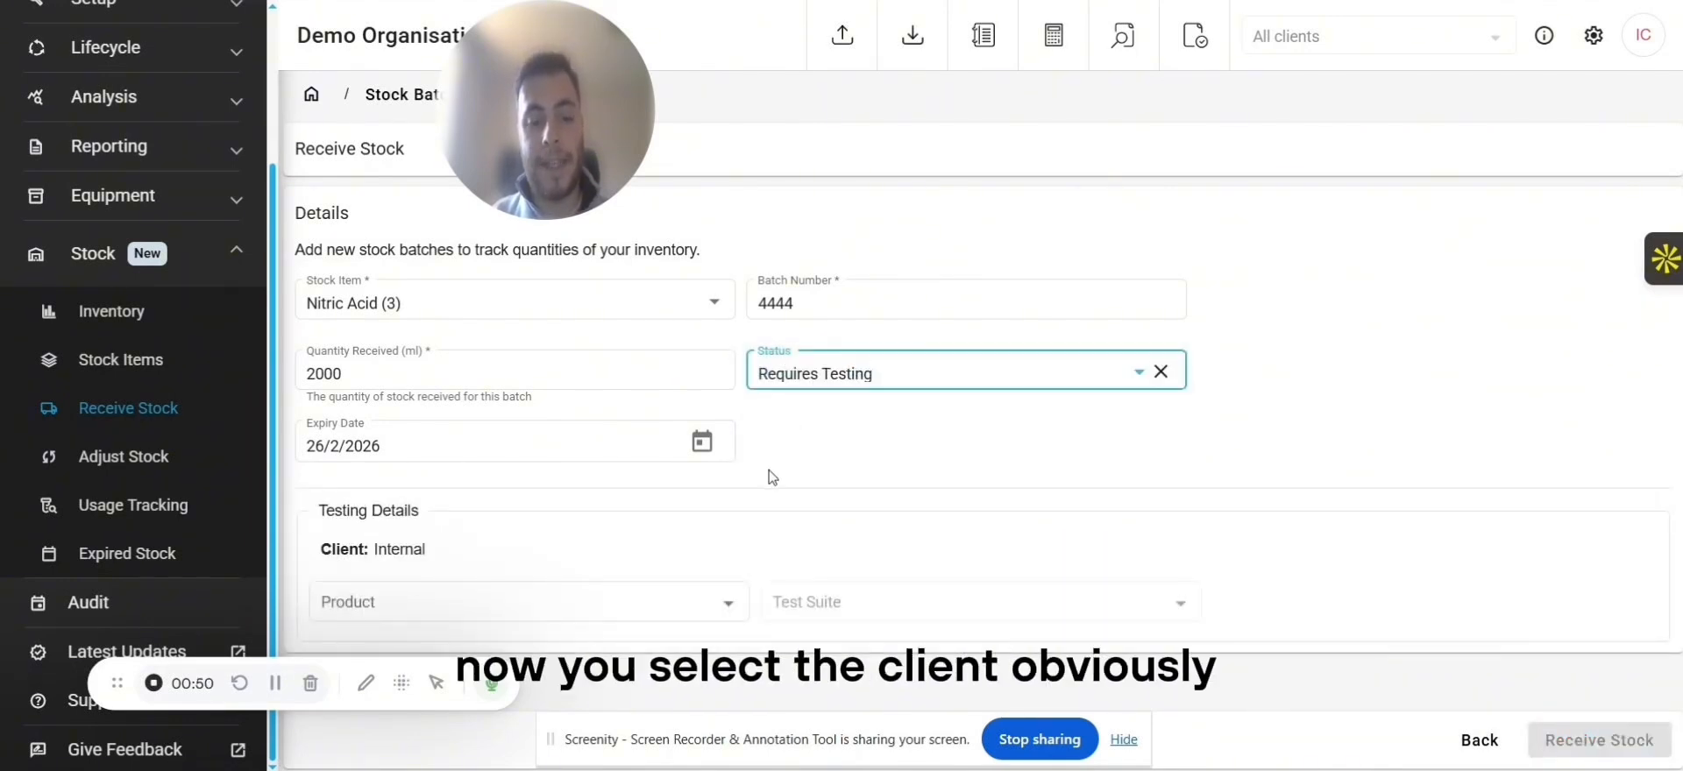
left_click(687, 618)
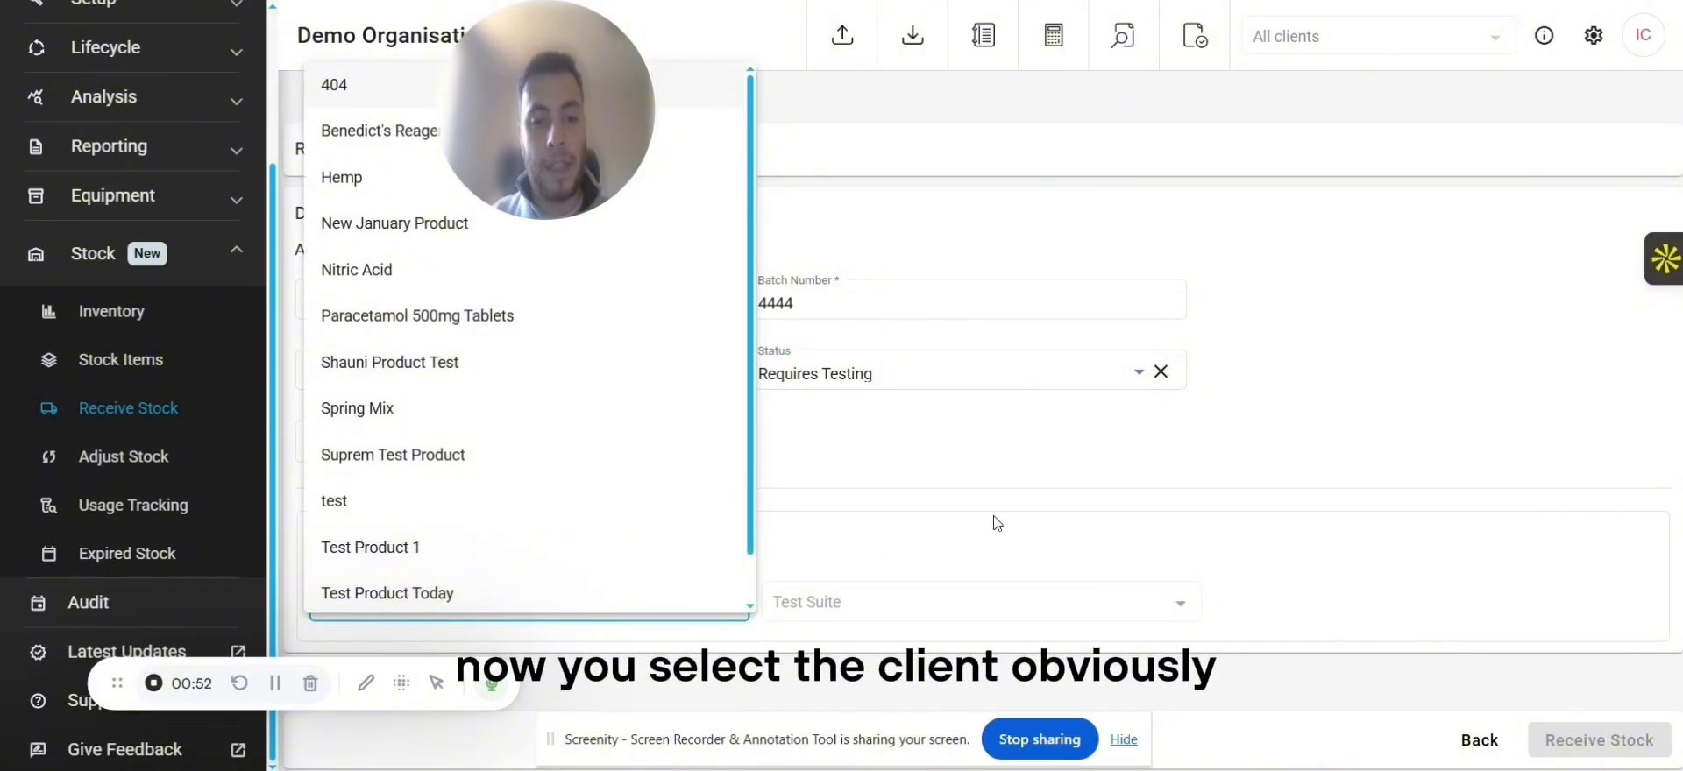
left_click(395, 272)
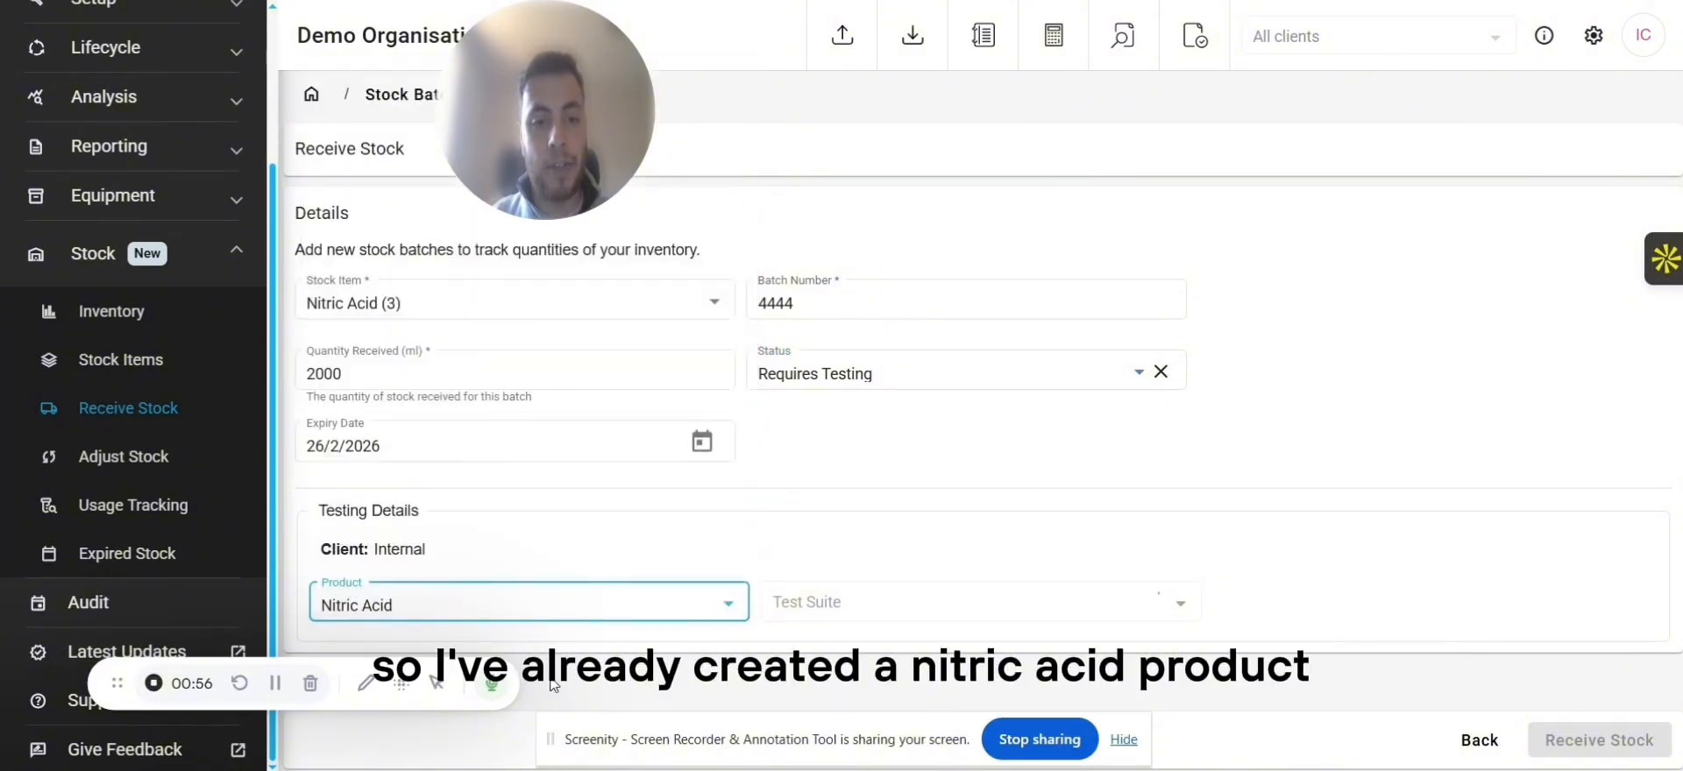
left_click(872, 611)
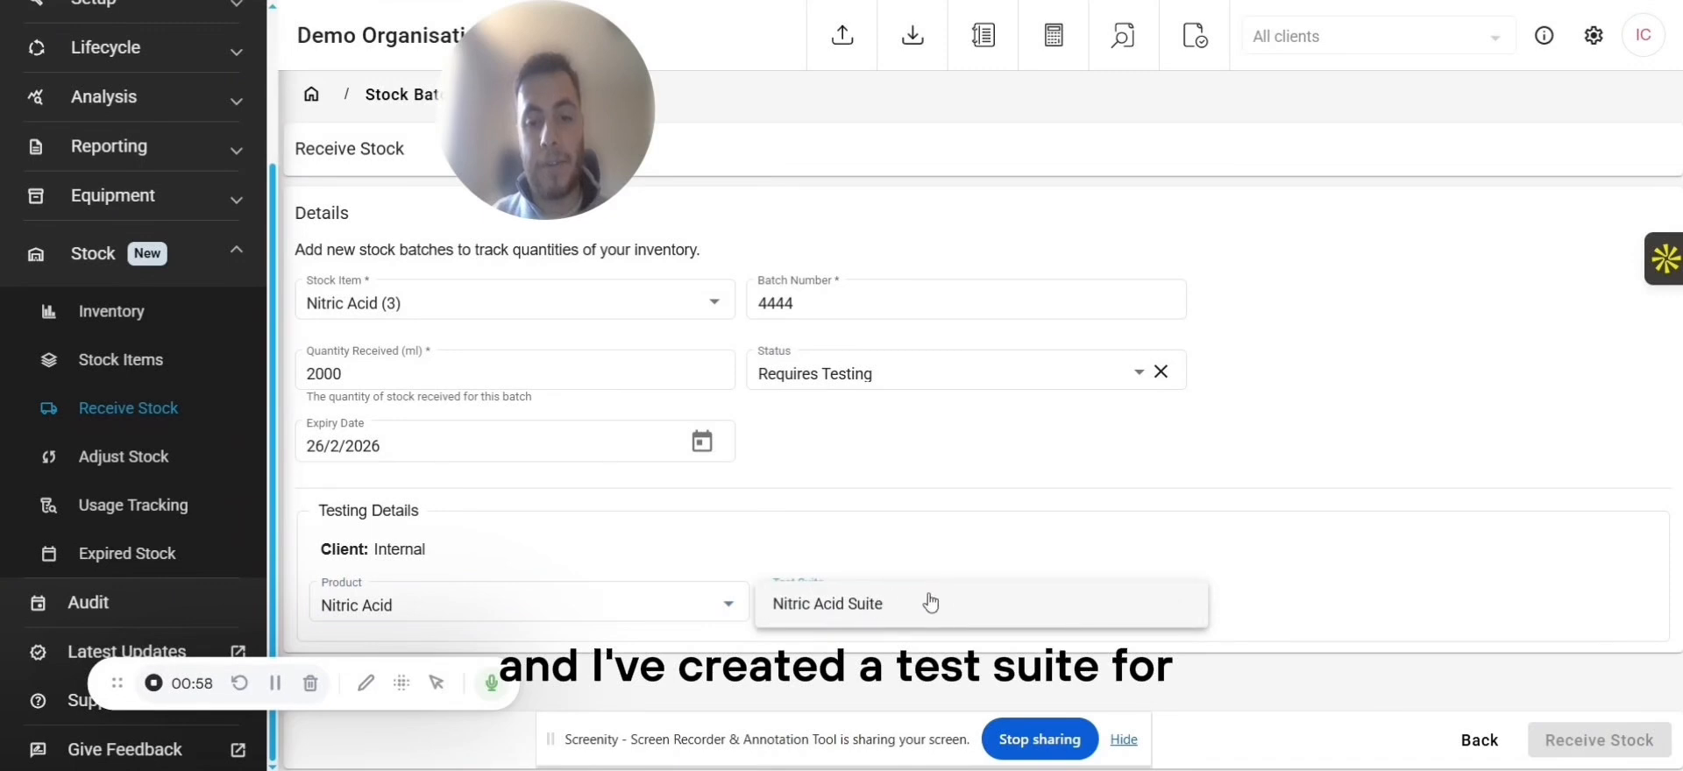
left_click(831, 605)
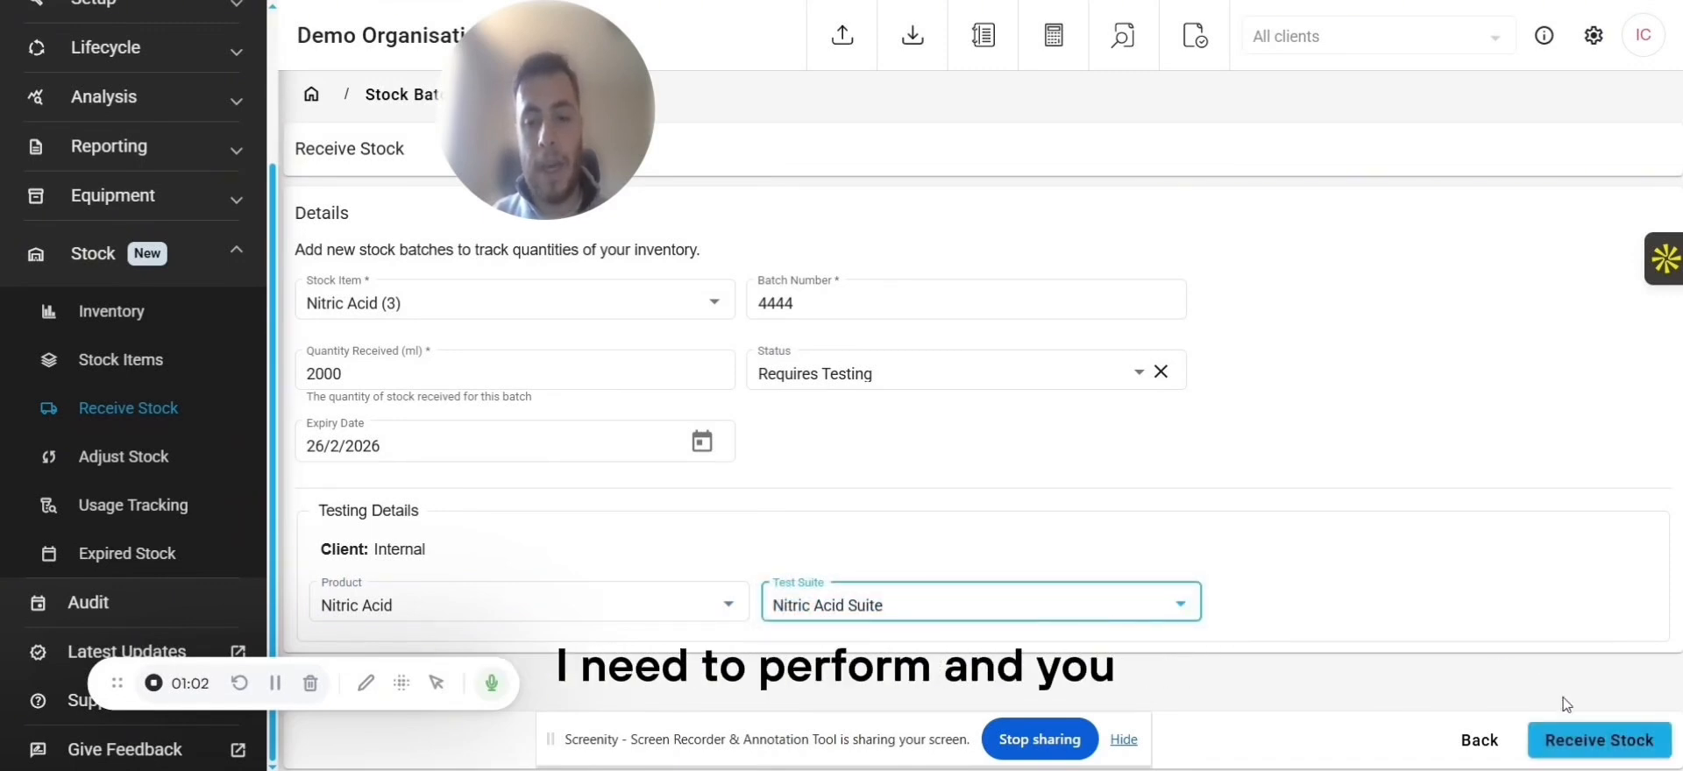
left_click(1593, 743)
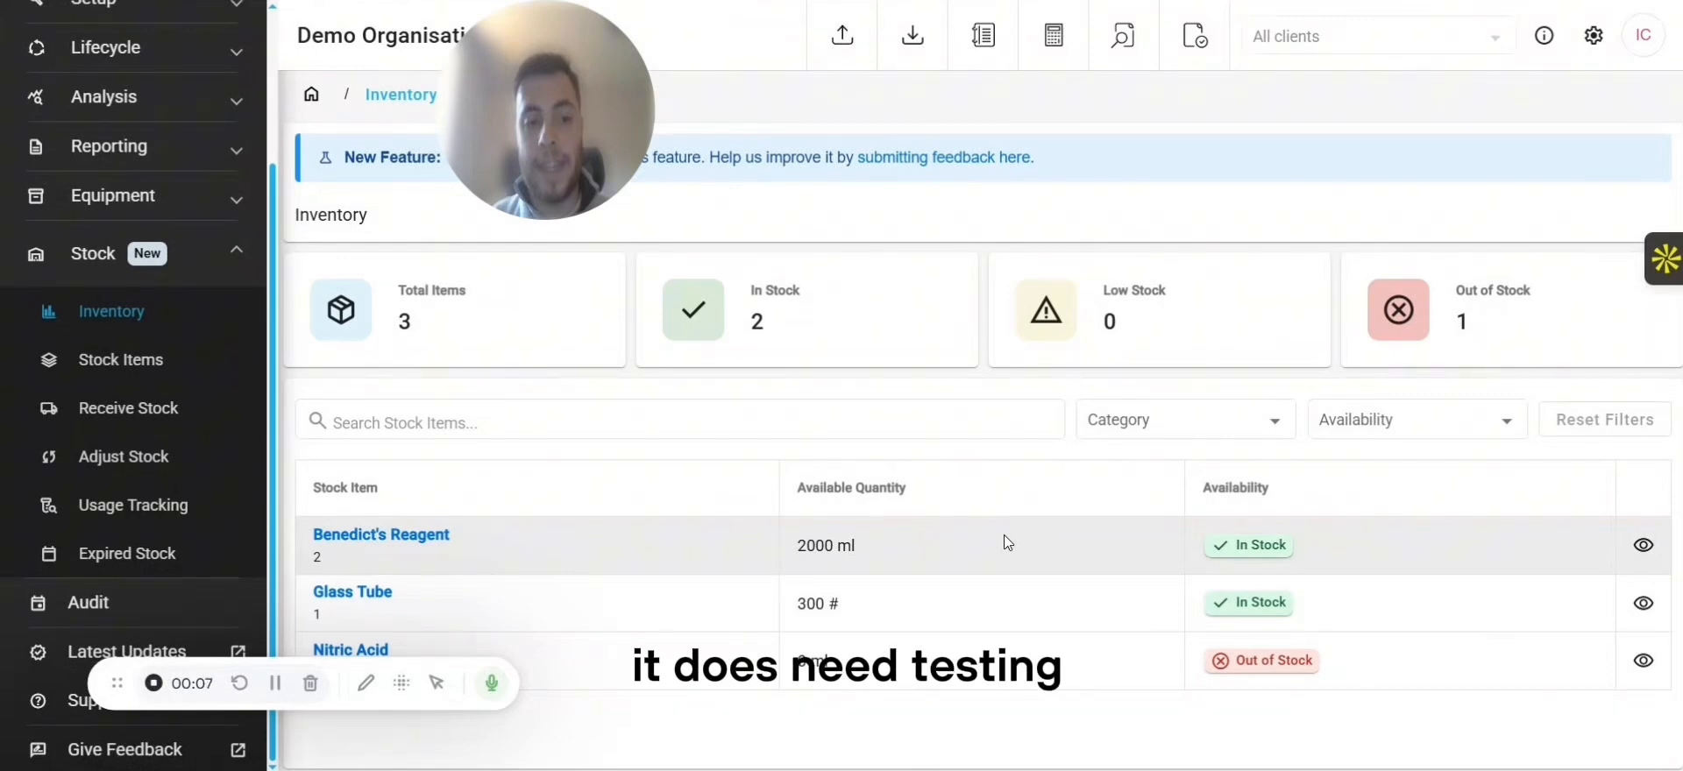
- Open the submitted auto-created job for stock batch 4444 from the dashboard's job list
scroll(194, 436, "up", 3)
left_click(158, 96)
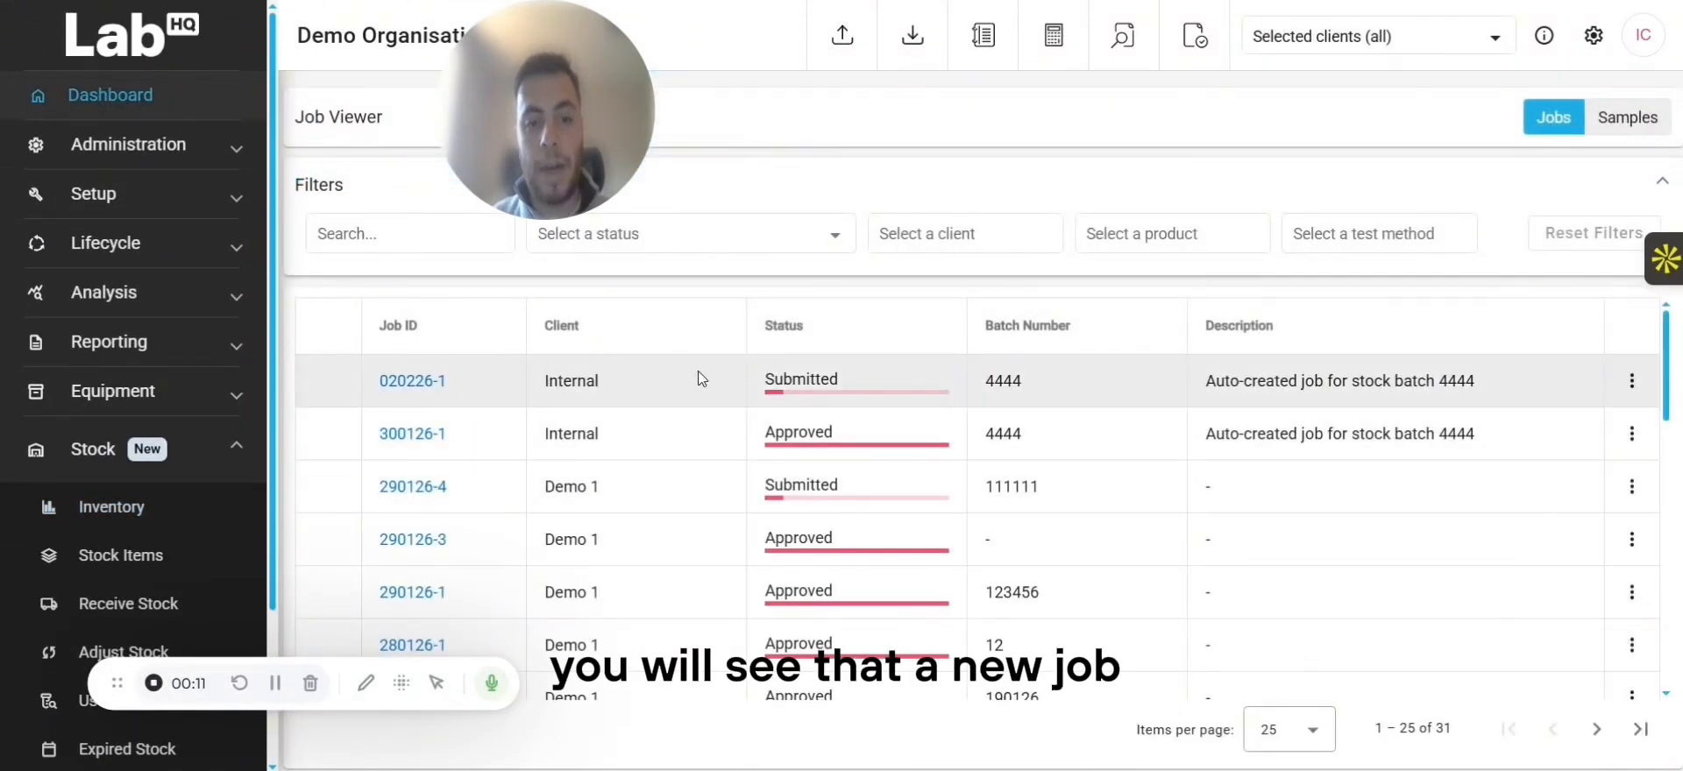
left_click(430, 380)
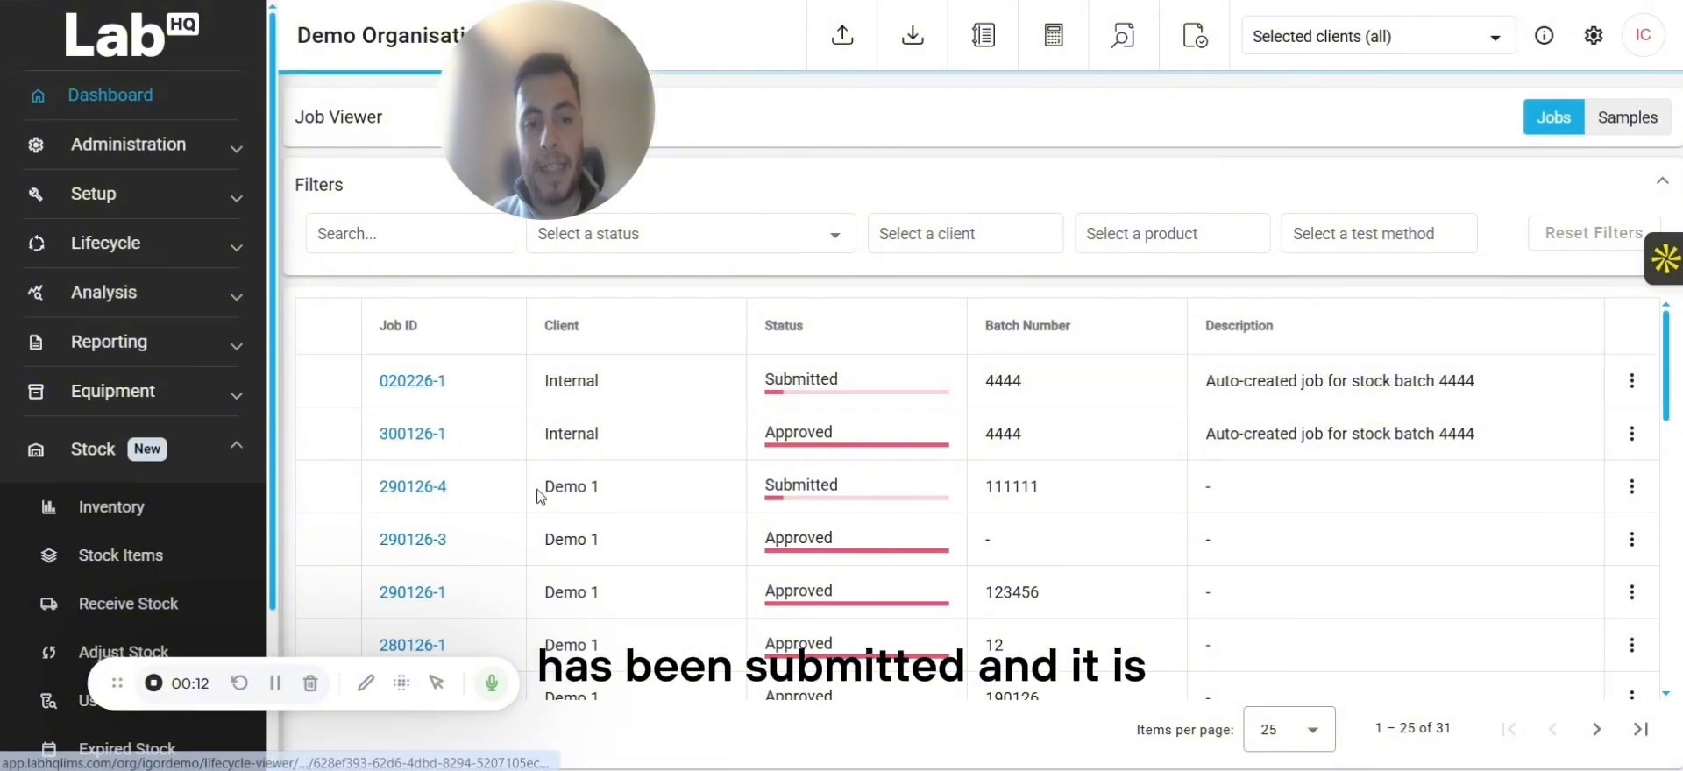
- Review the job details and sample summary of the auto-created job for stock batch 4444
scroll(643, 421, "down", 4)
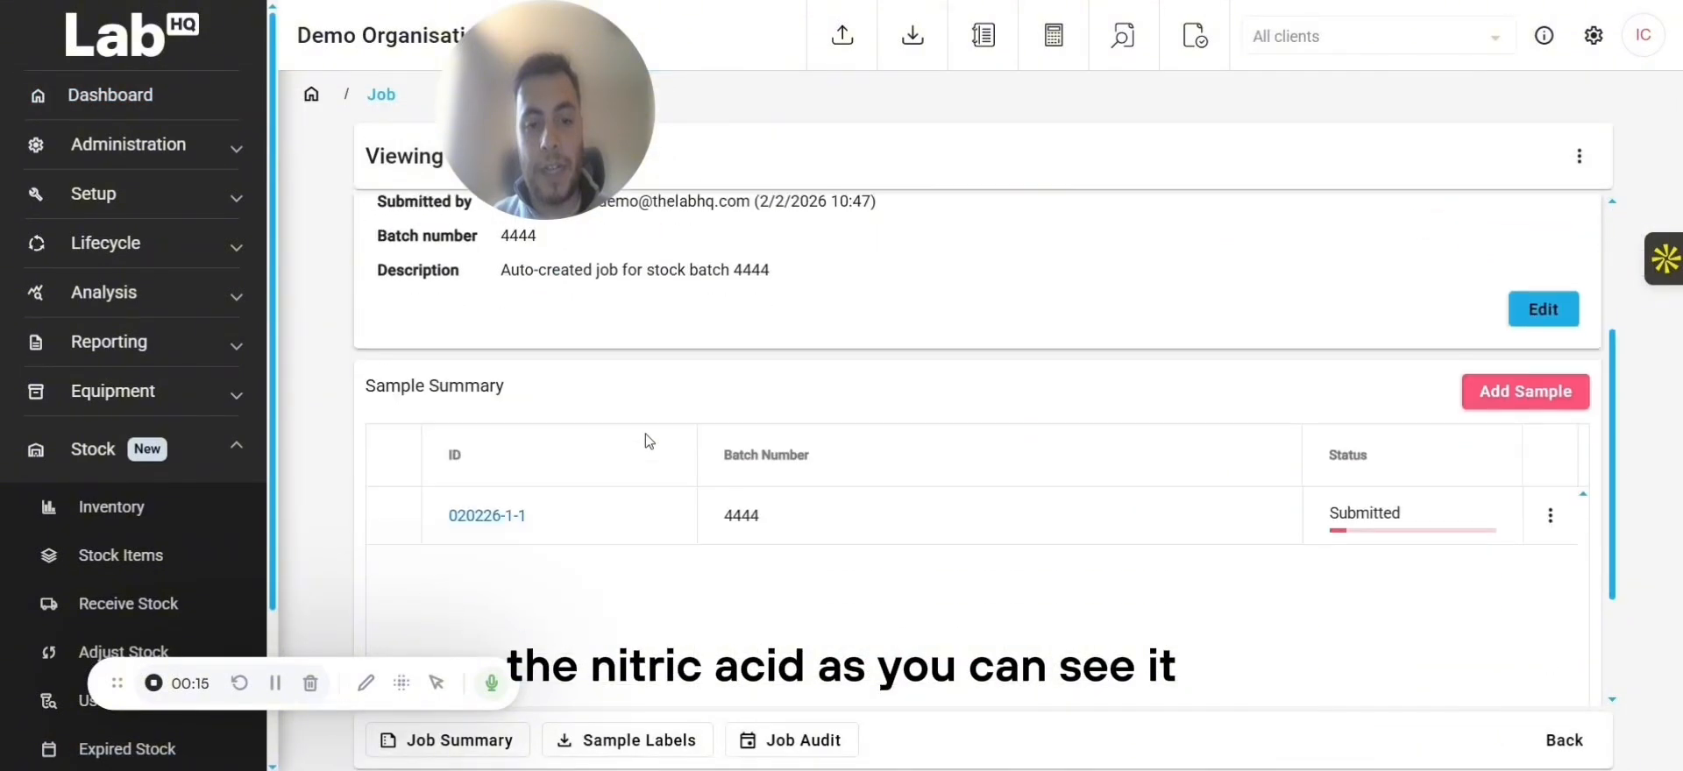
scroll(631, 414, "up", 2)
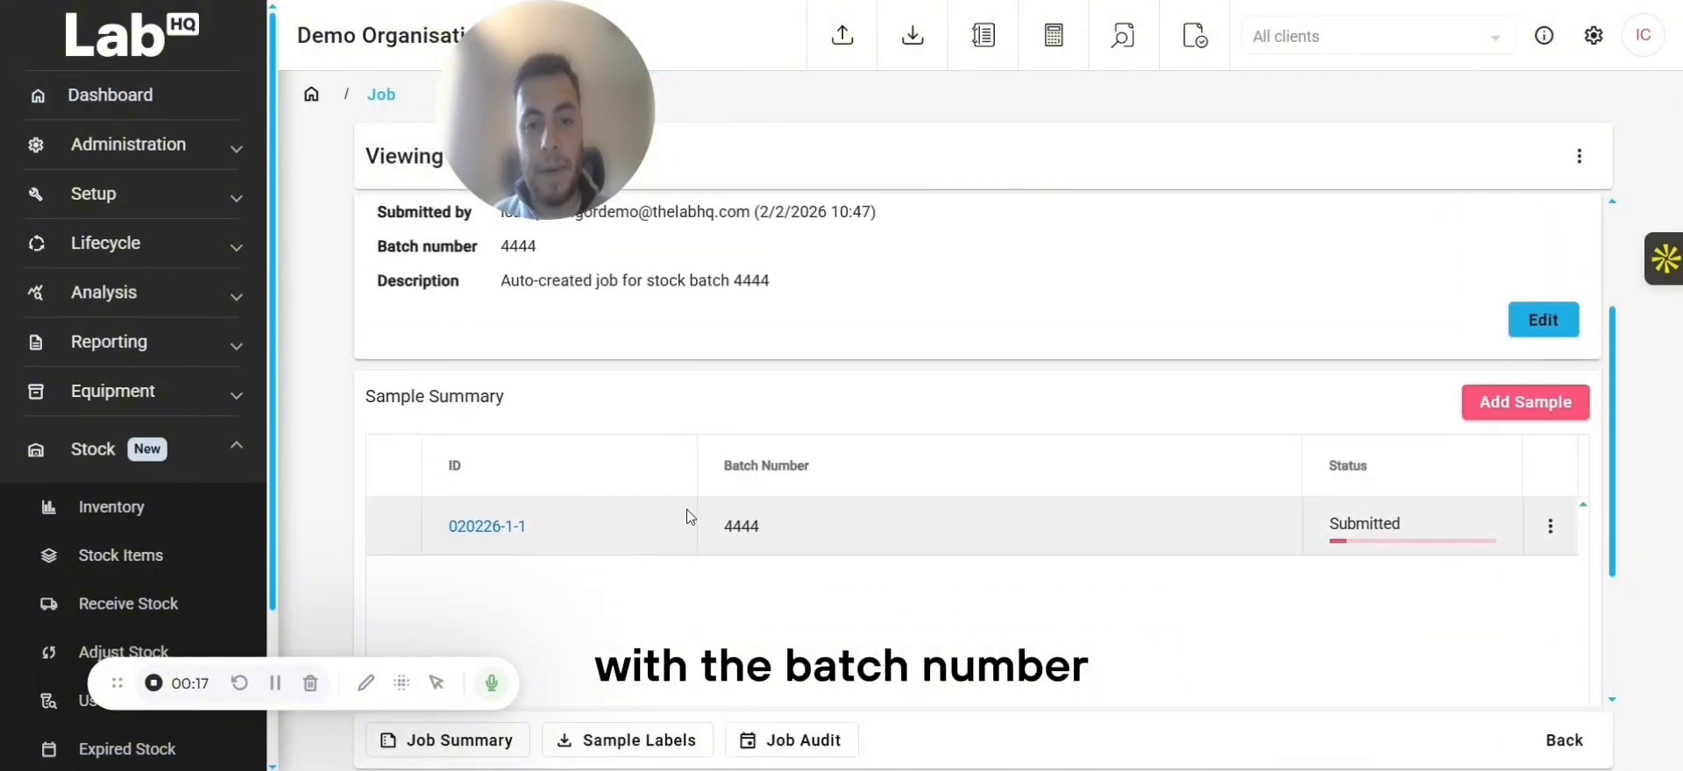
scroll(687, 517, "up", 2)
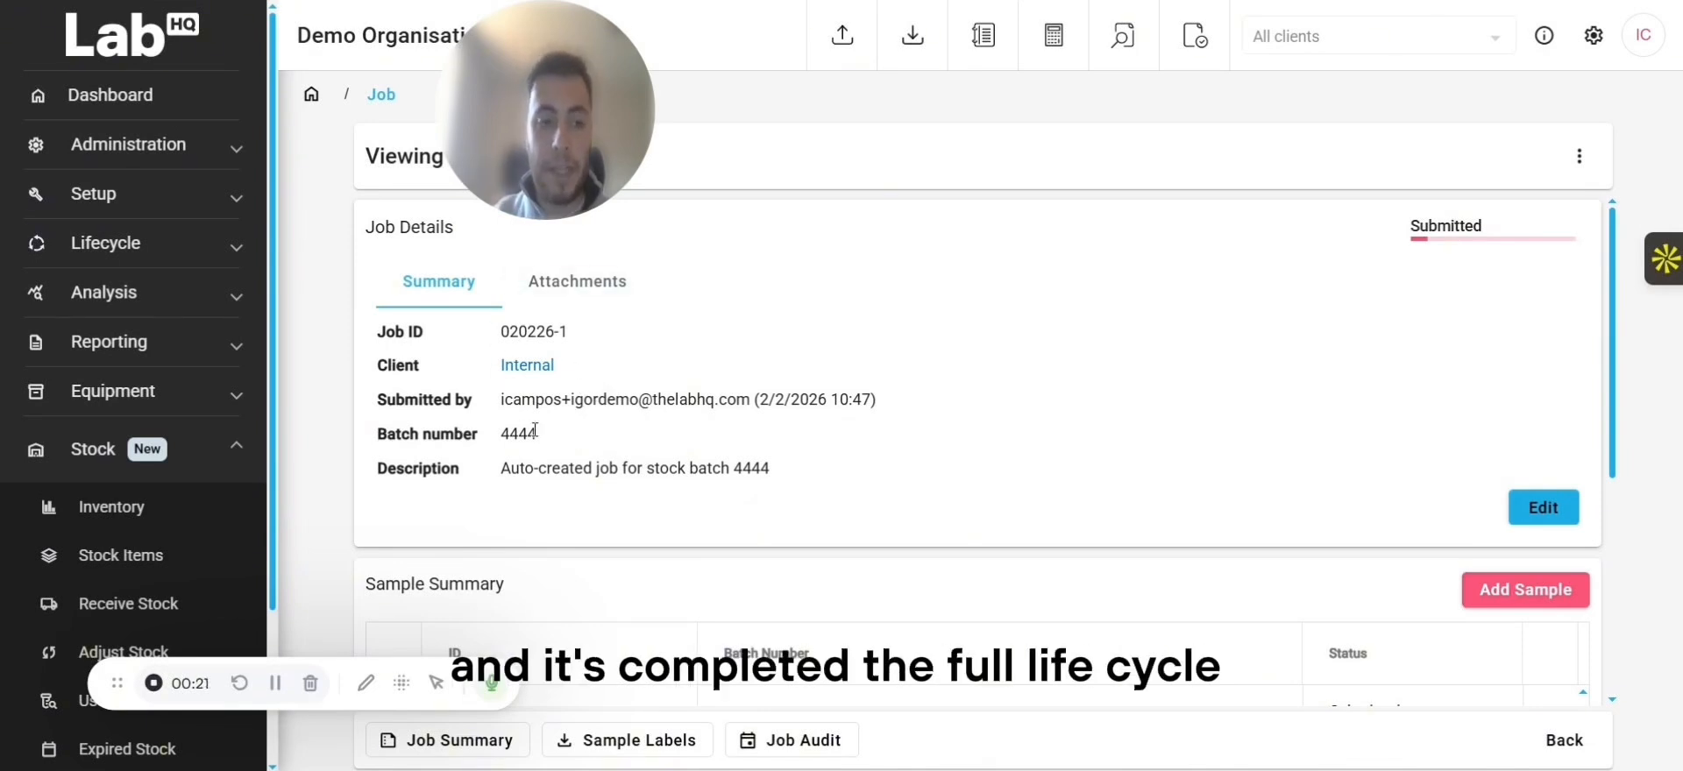
- Check the status of the recently received stock batches, and open the stock inventory
scroll(175, 395, "down", 2)
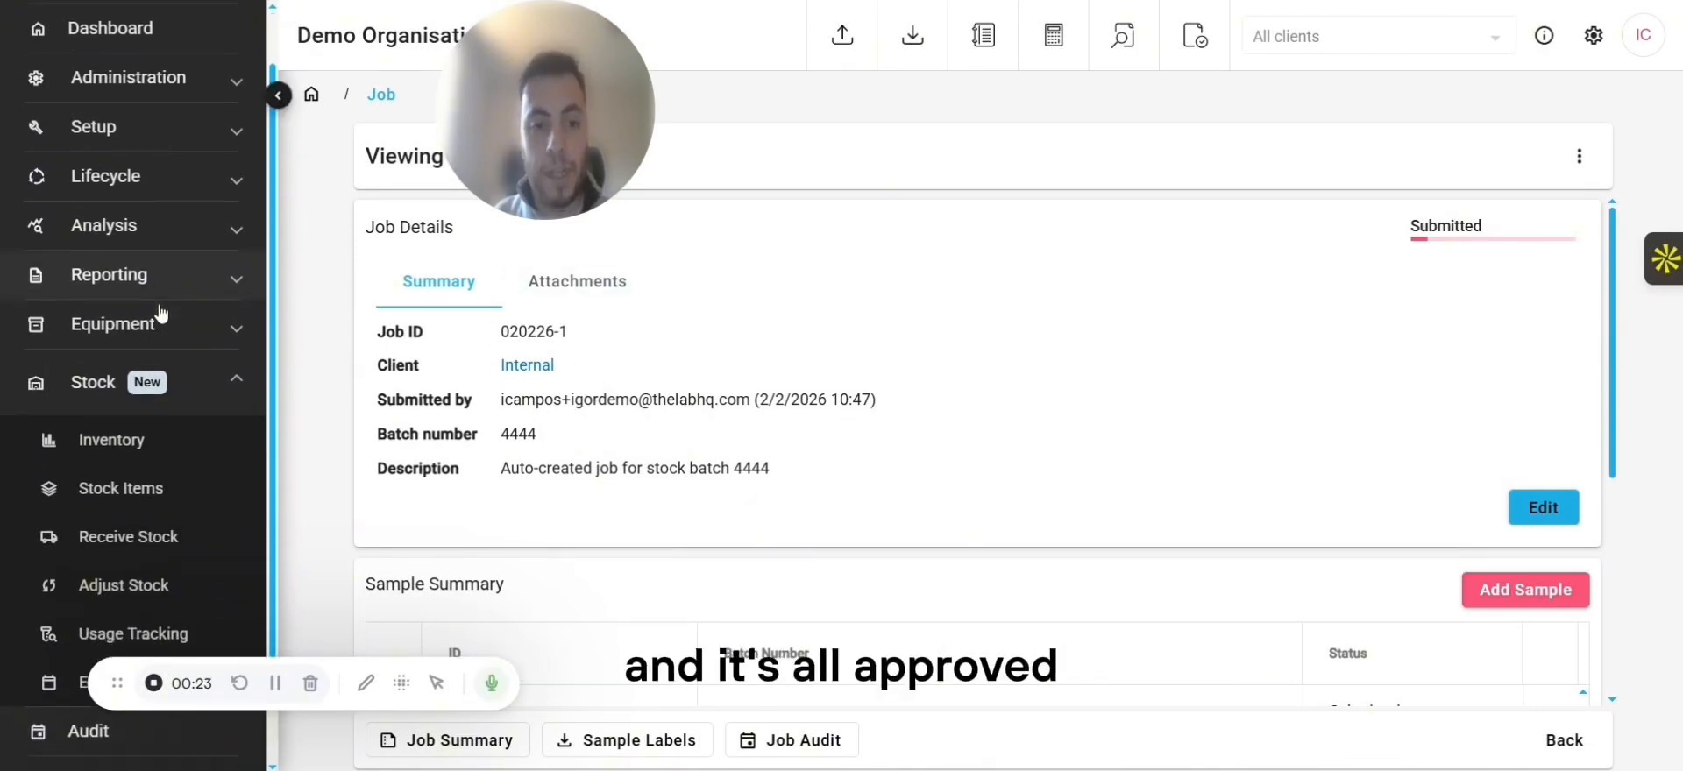
left_click(155, 428)
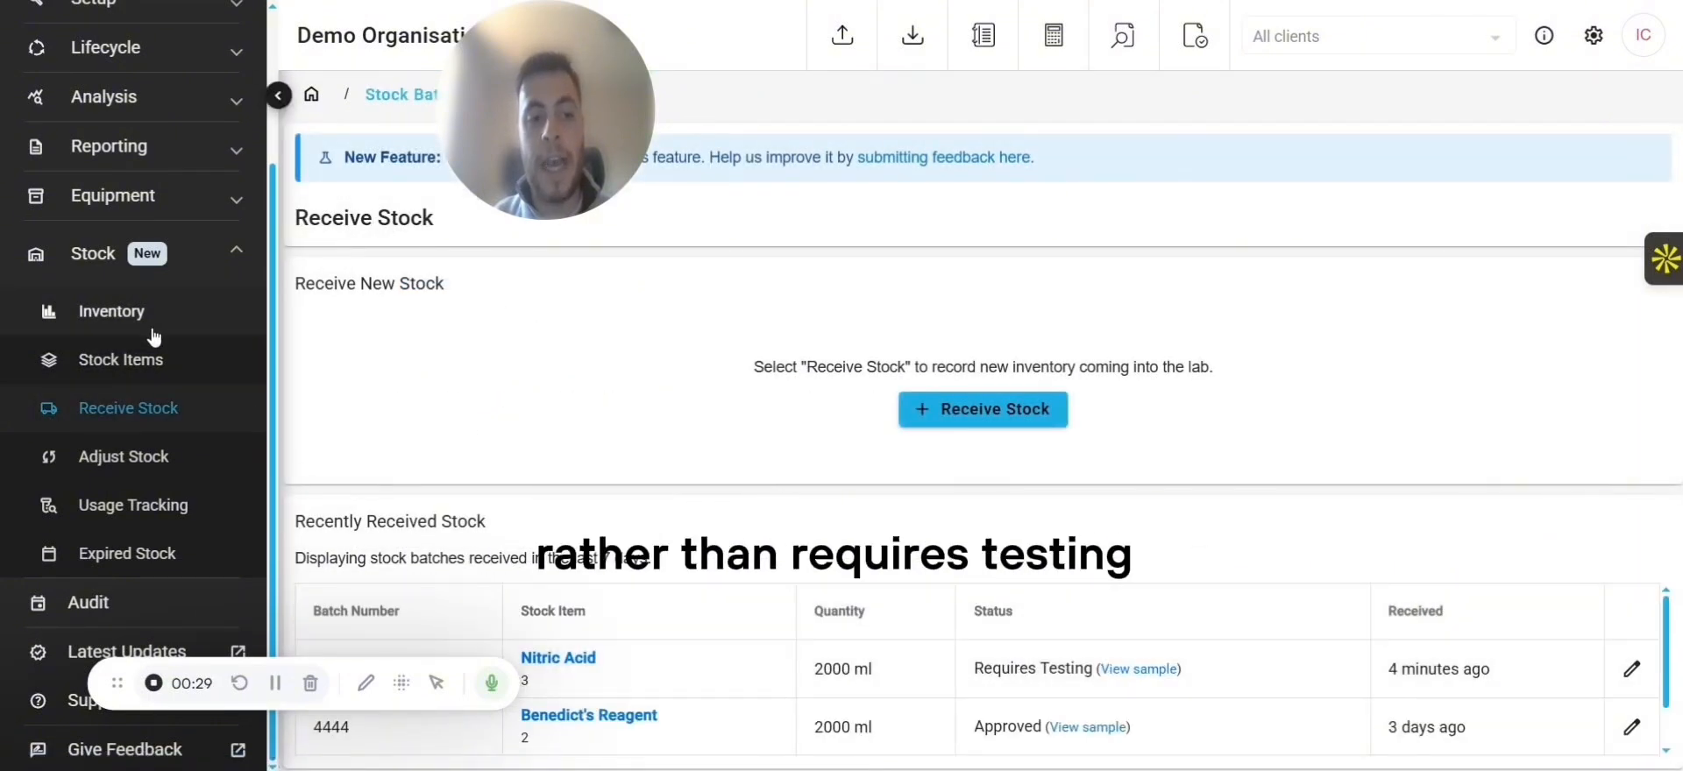
left_click(109, 311)
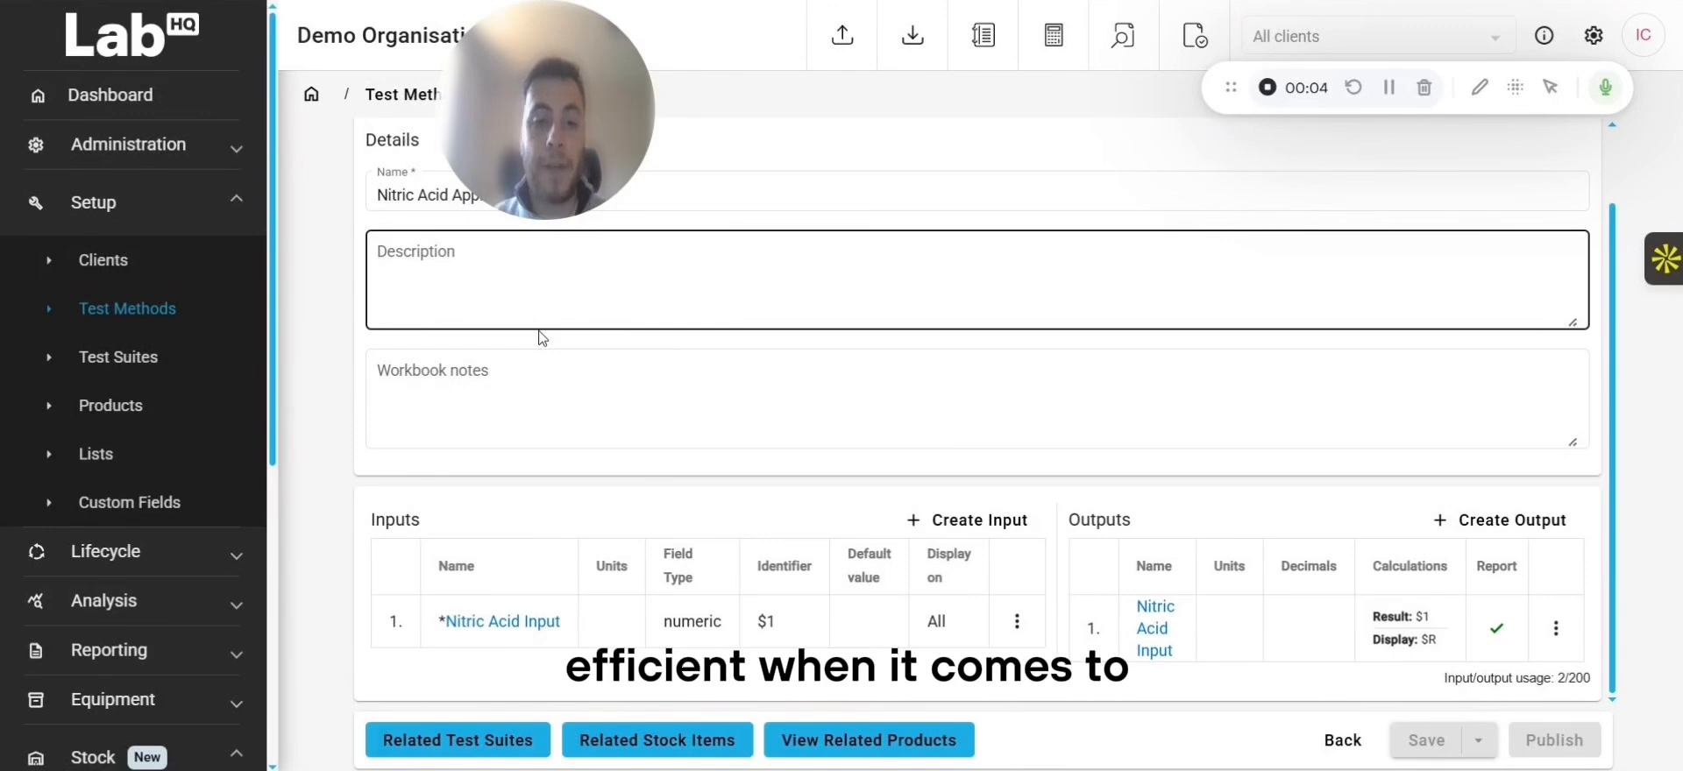
- Assign Nitric Acid as a related stock item of the Nitric Acid Approval Test method
left_click(701, 361)
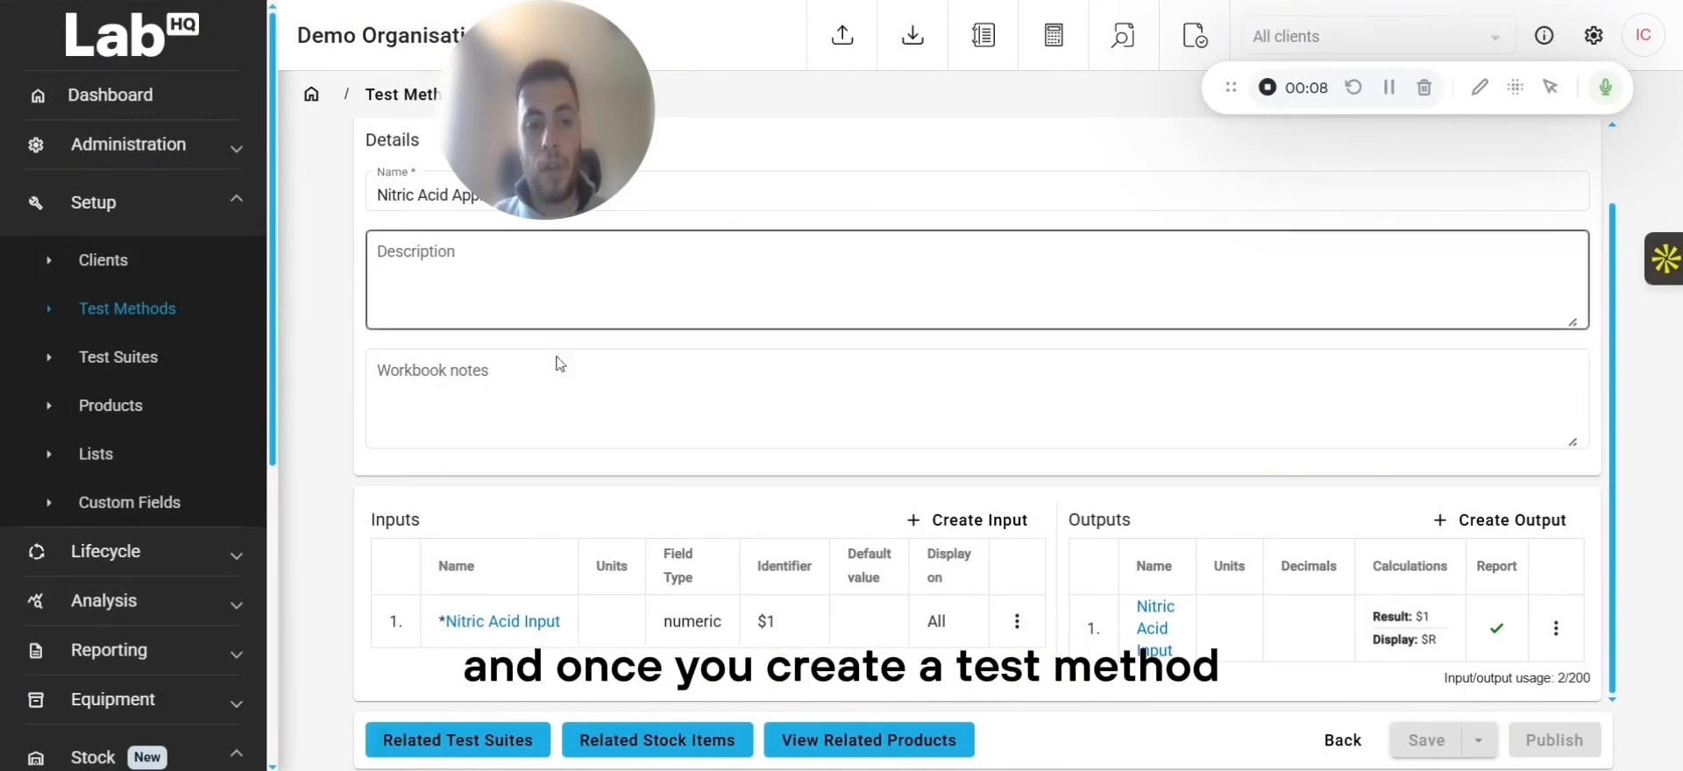
left_click(550, 274)
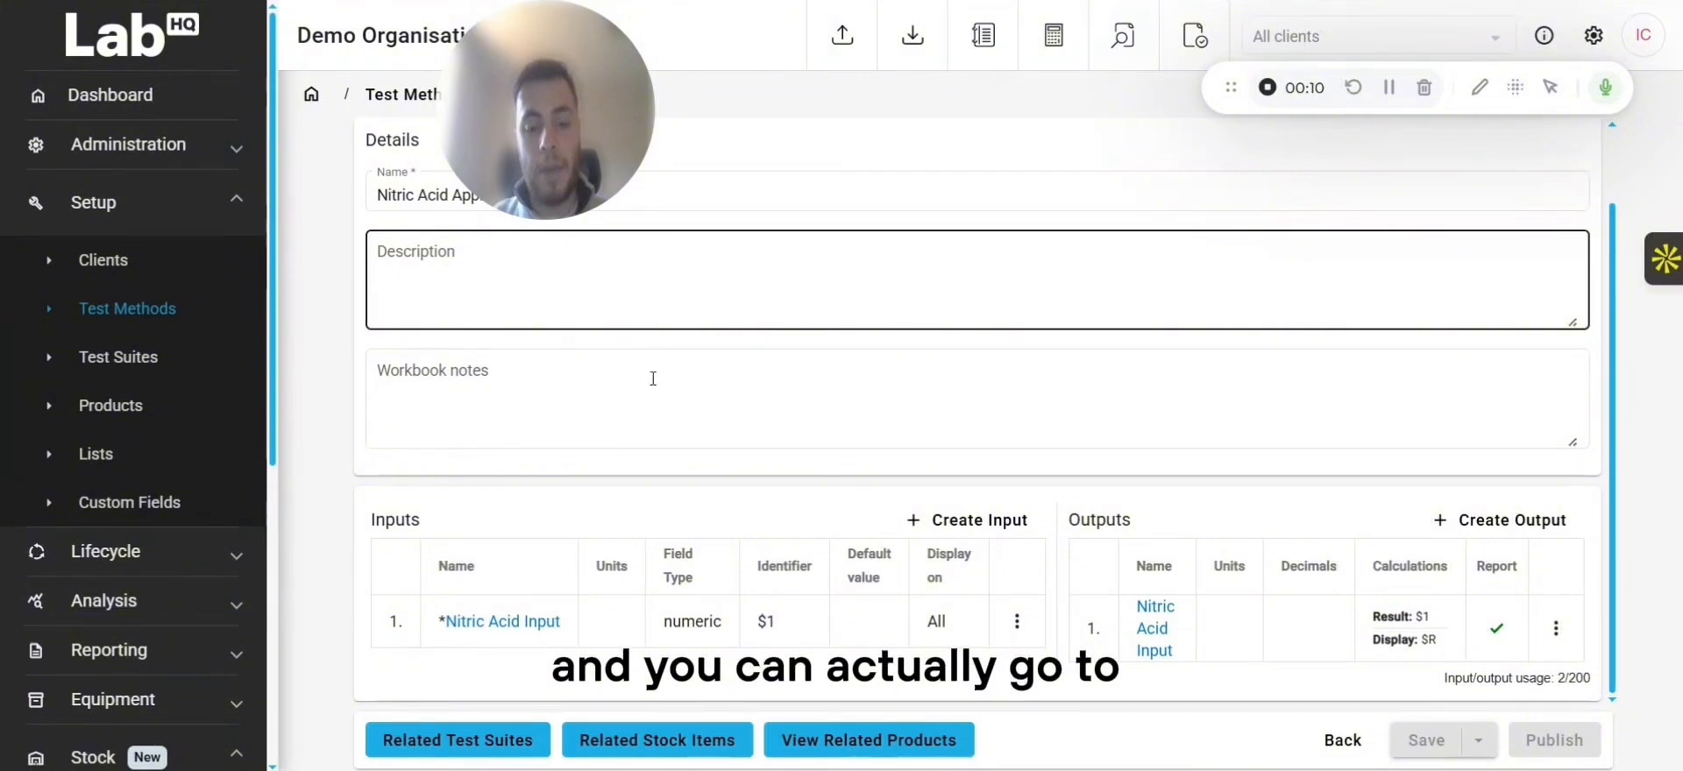
left_click(663, 742)
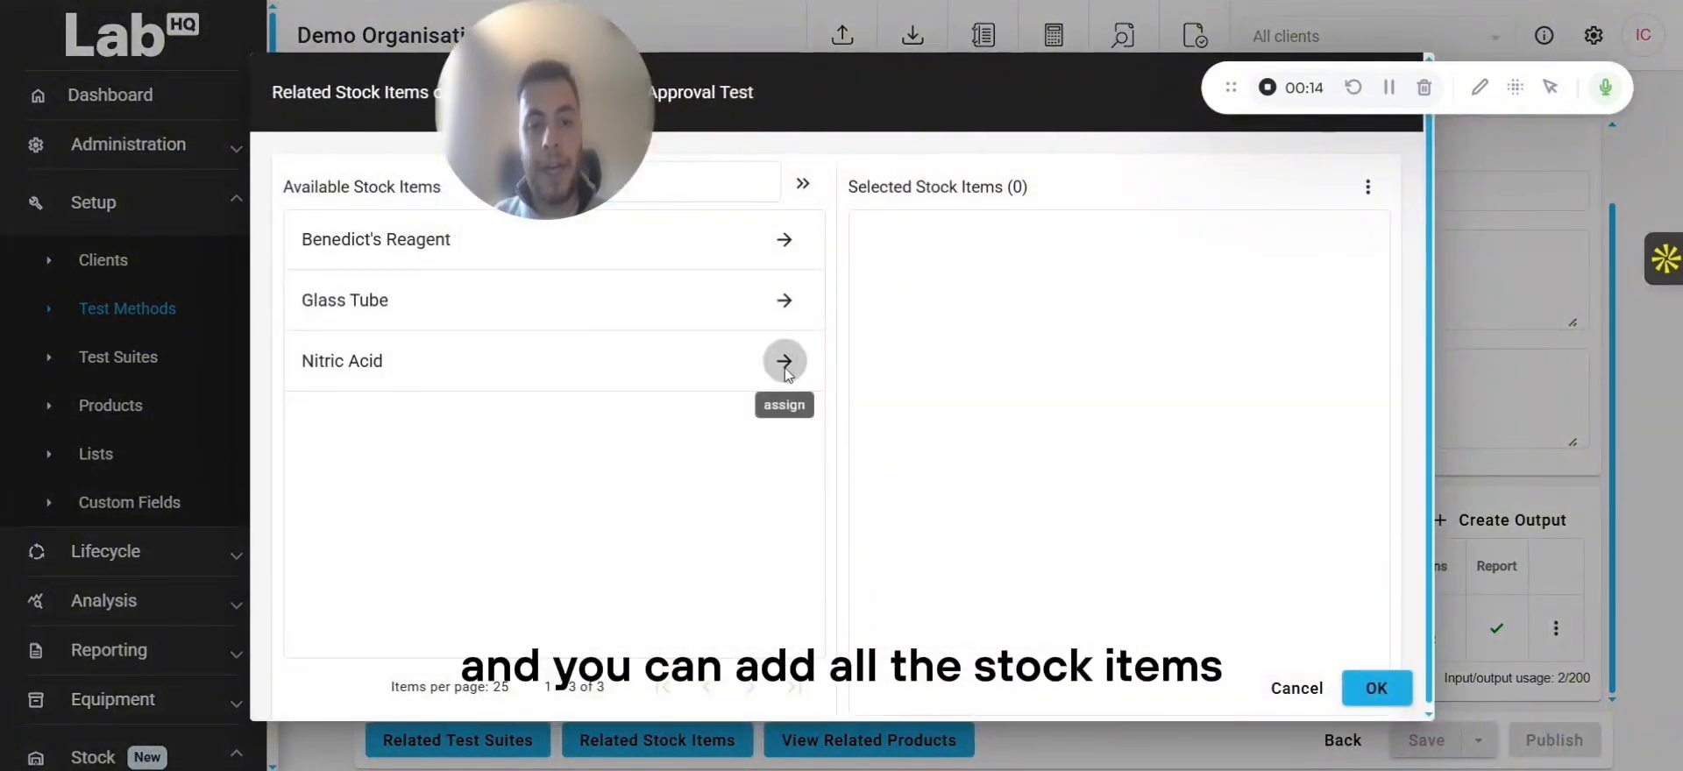
left_click(784, 361)
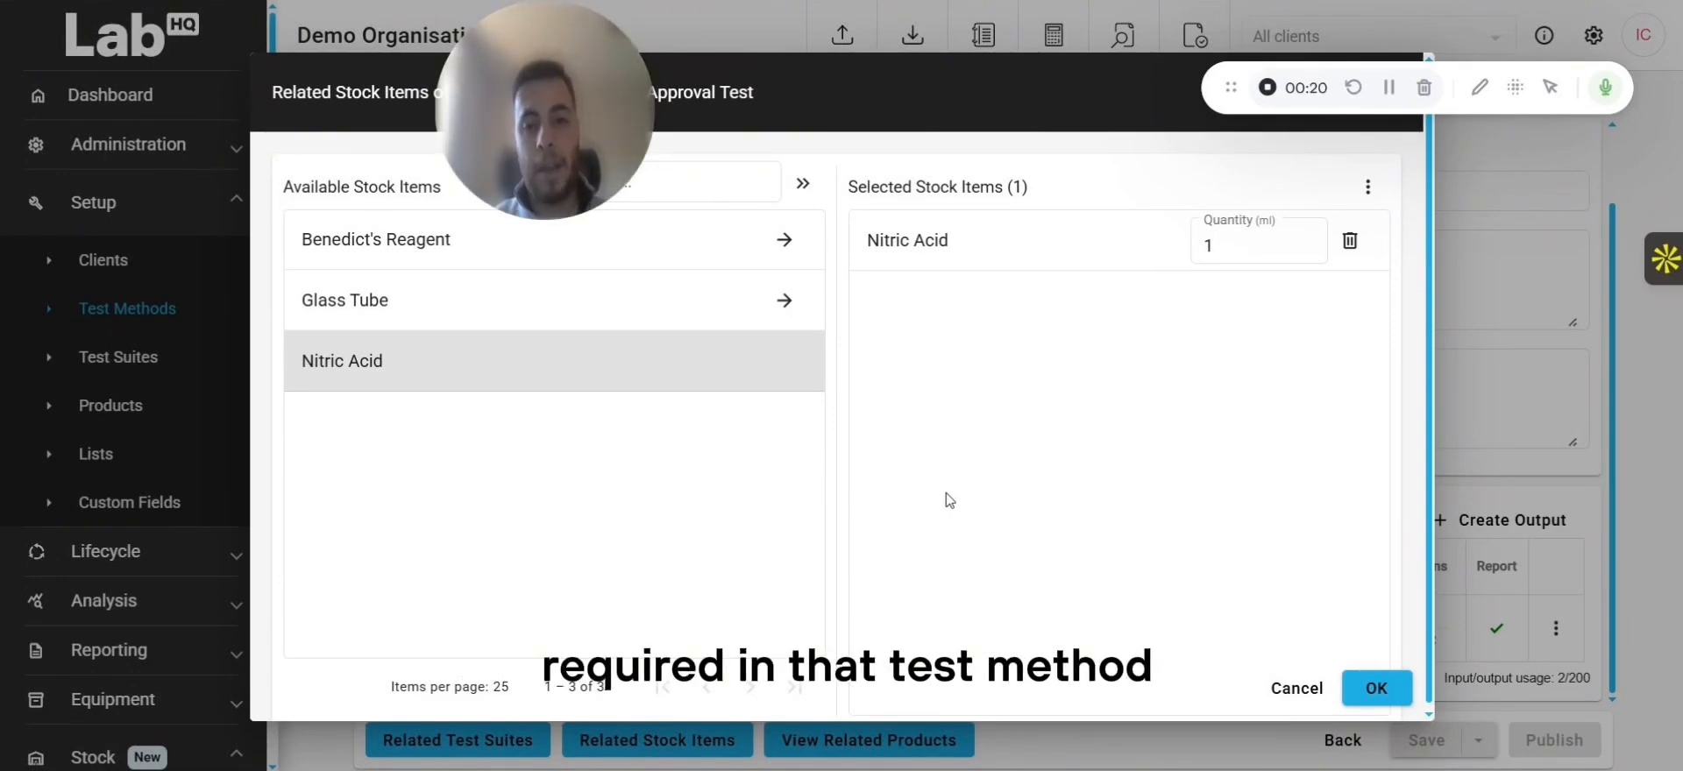
- Set the required quantity of Nitric Acid to 10 ml and save the test method
left_click(1303, 240)
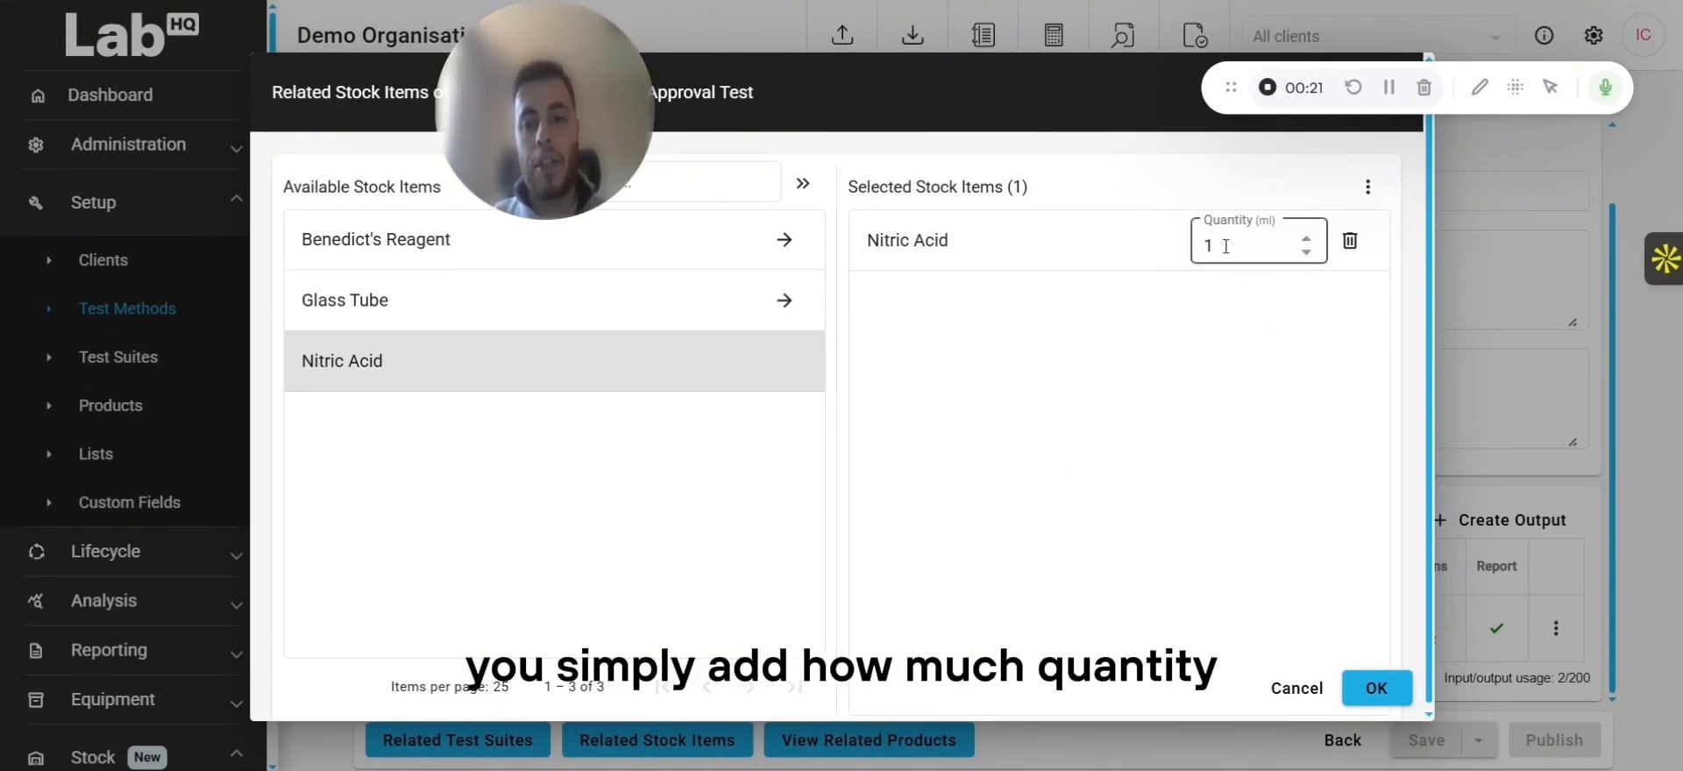
key("ctrl+a")
type("4")
left_click(1304, 239)
left_click(1303, 239)
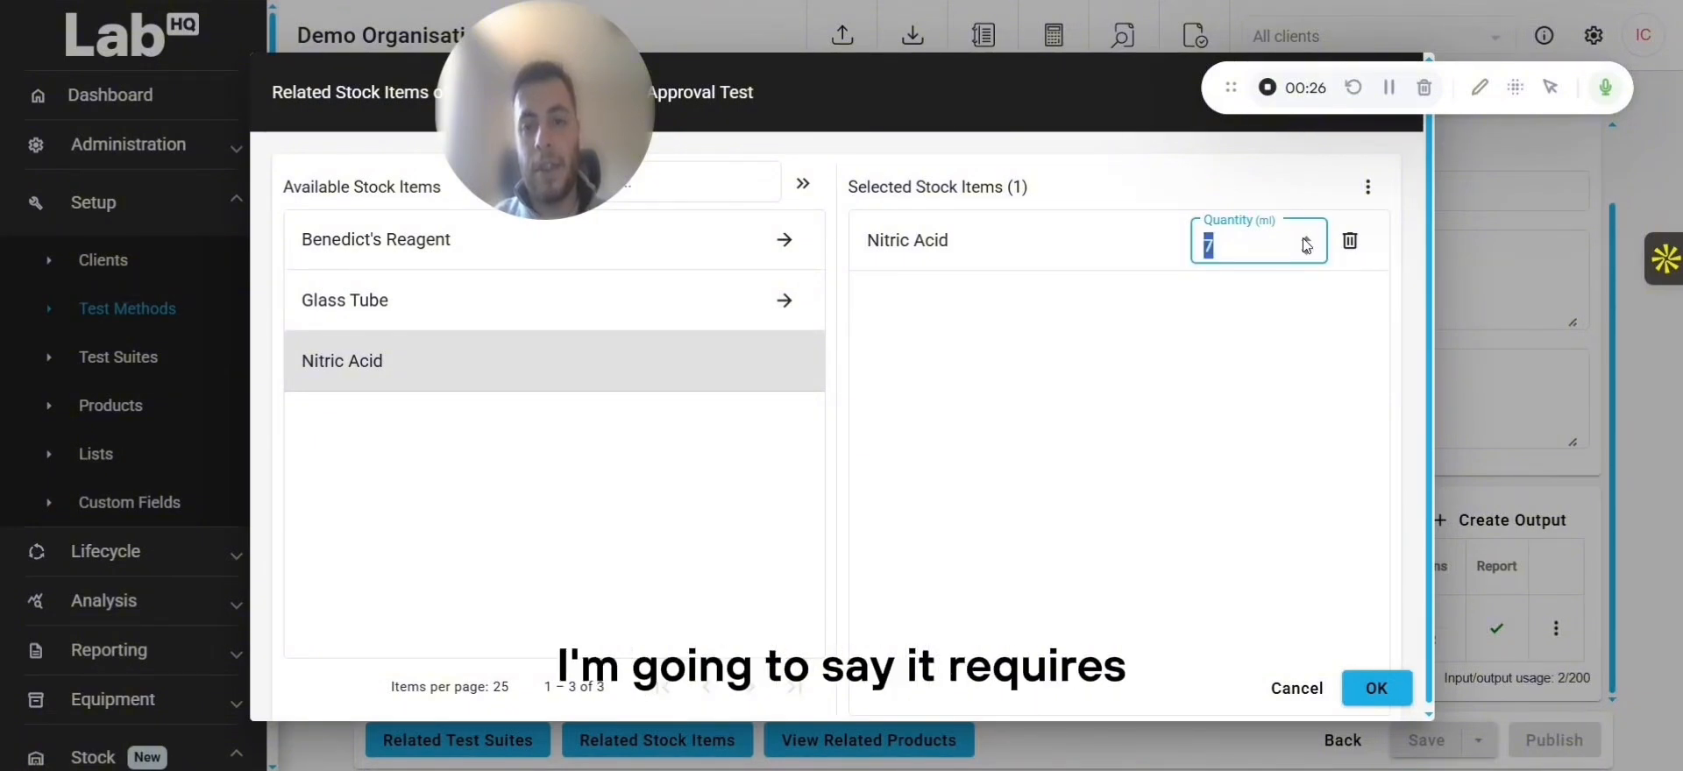
left_click(1306, 241)
left_click(1306, 241)
left_click(1240, 334)
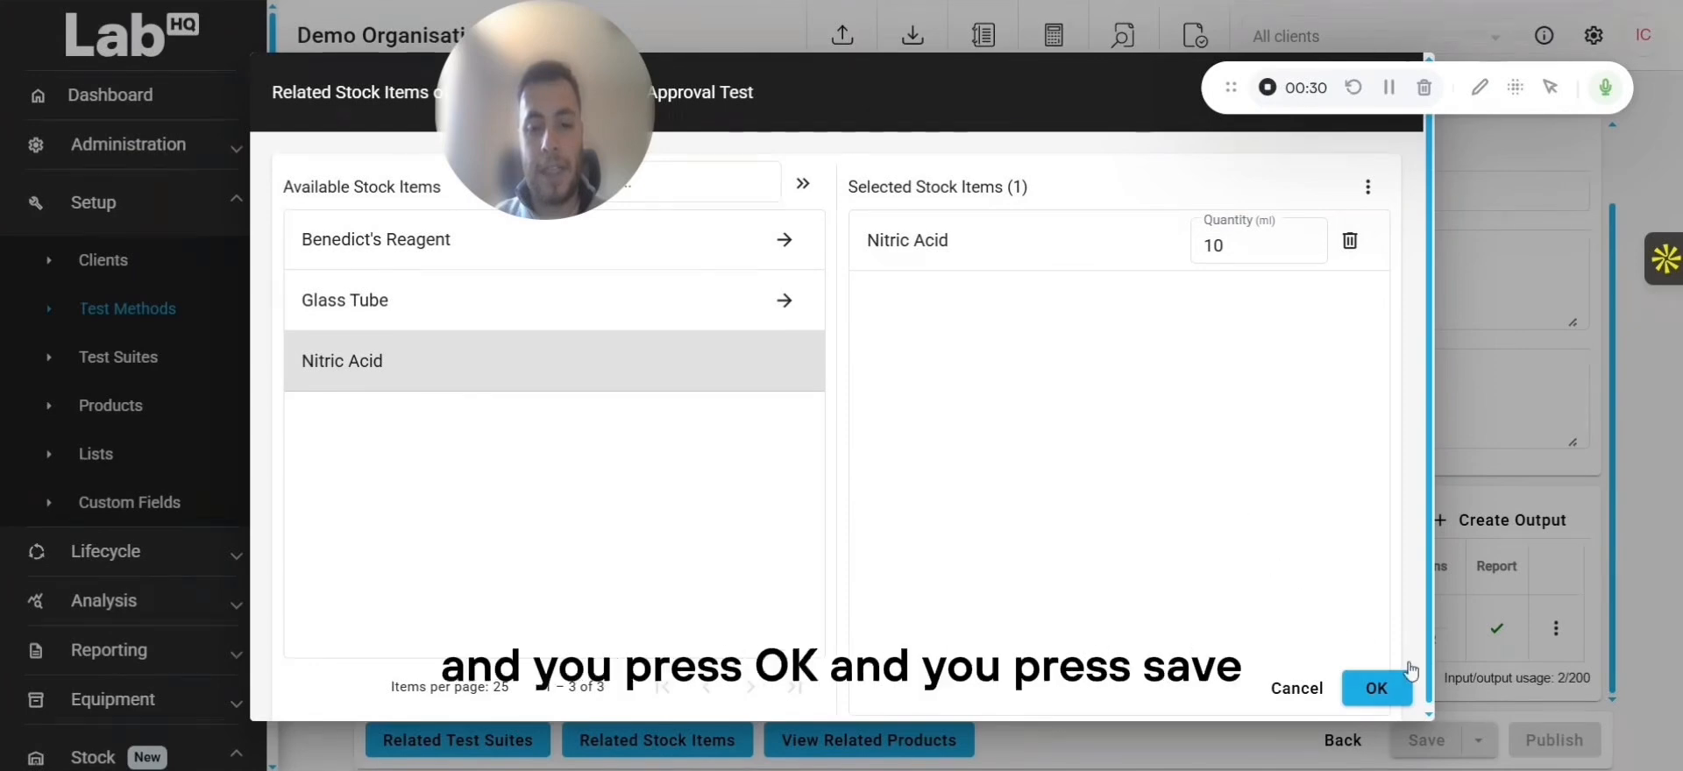
left_click(1376, 688)
left_click(1426, 741)
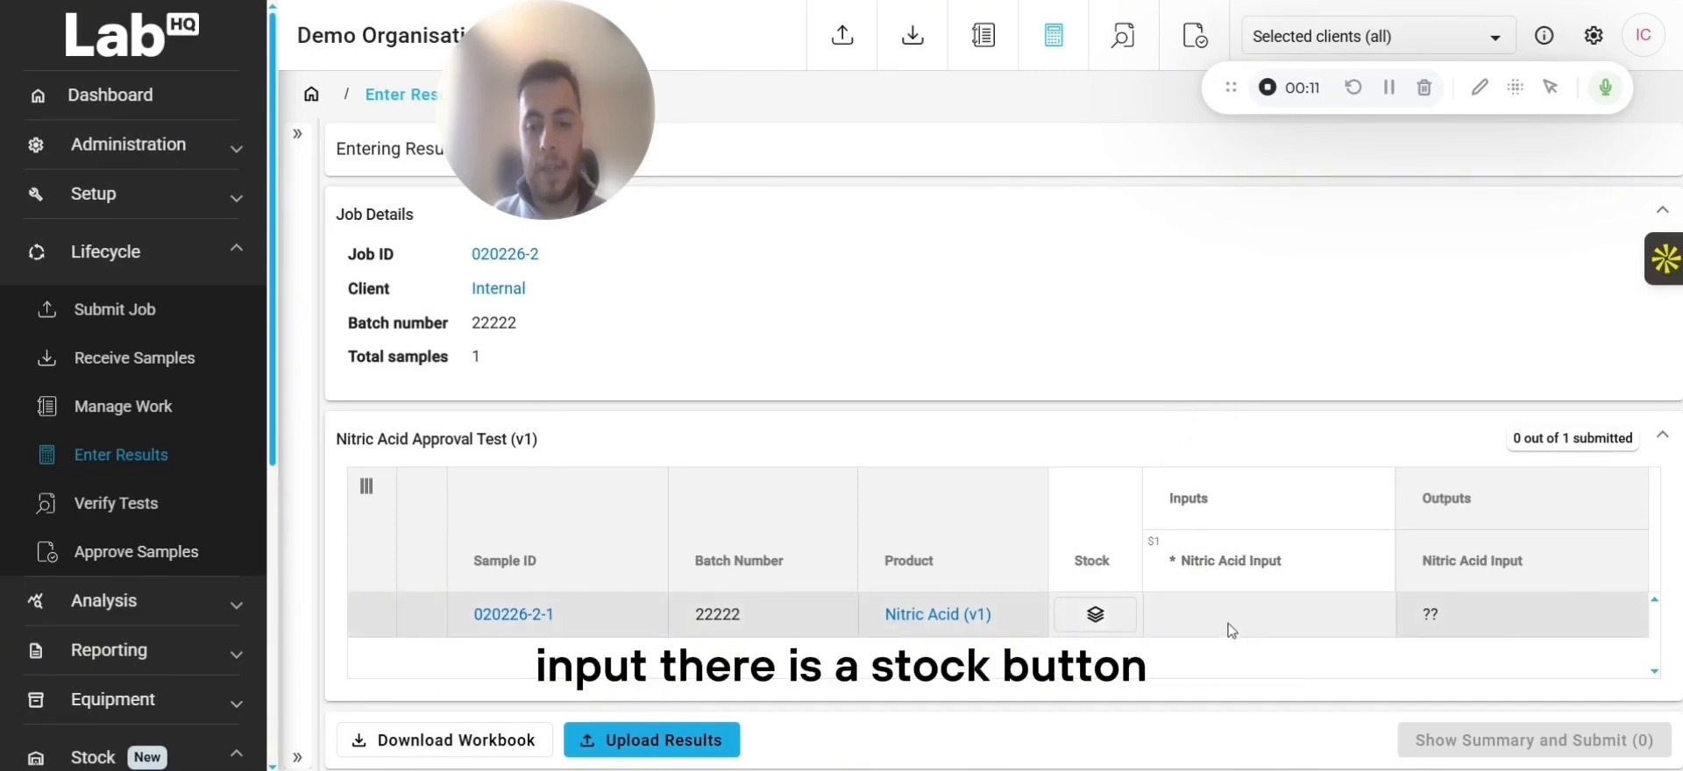
- Record and save the use of 10 ml of Nitric Acid from stock batch 4444 for sample 020226-2-1
left_click(1095, 620)
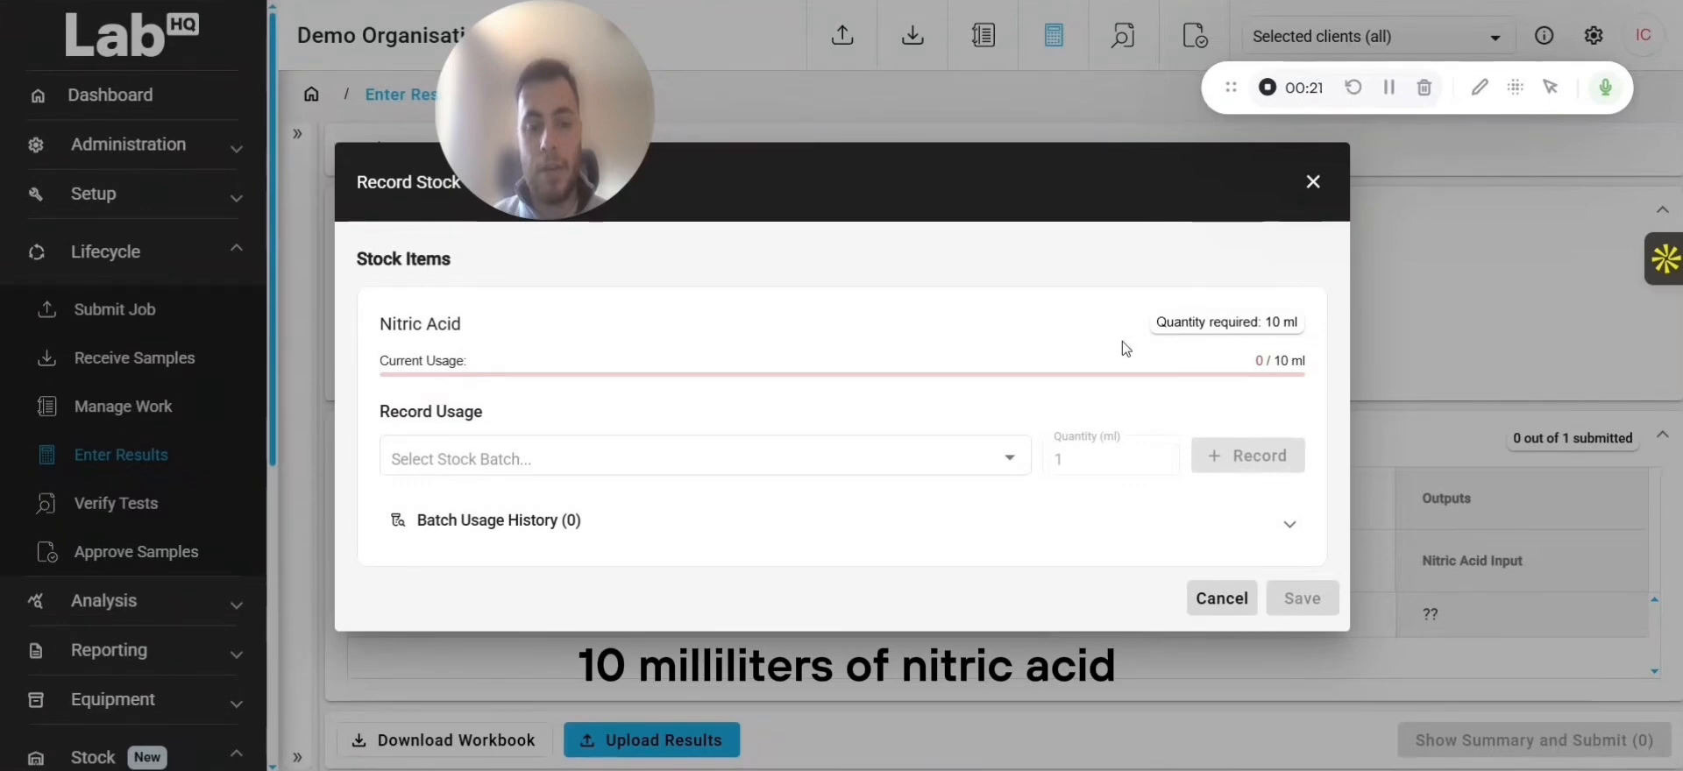
left_click(582, 454)
left_click(495, 457)
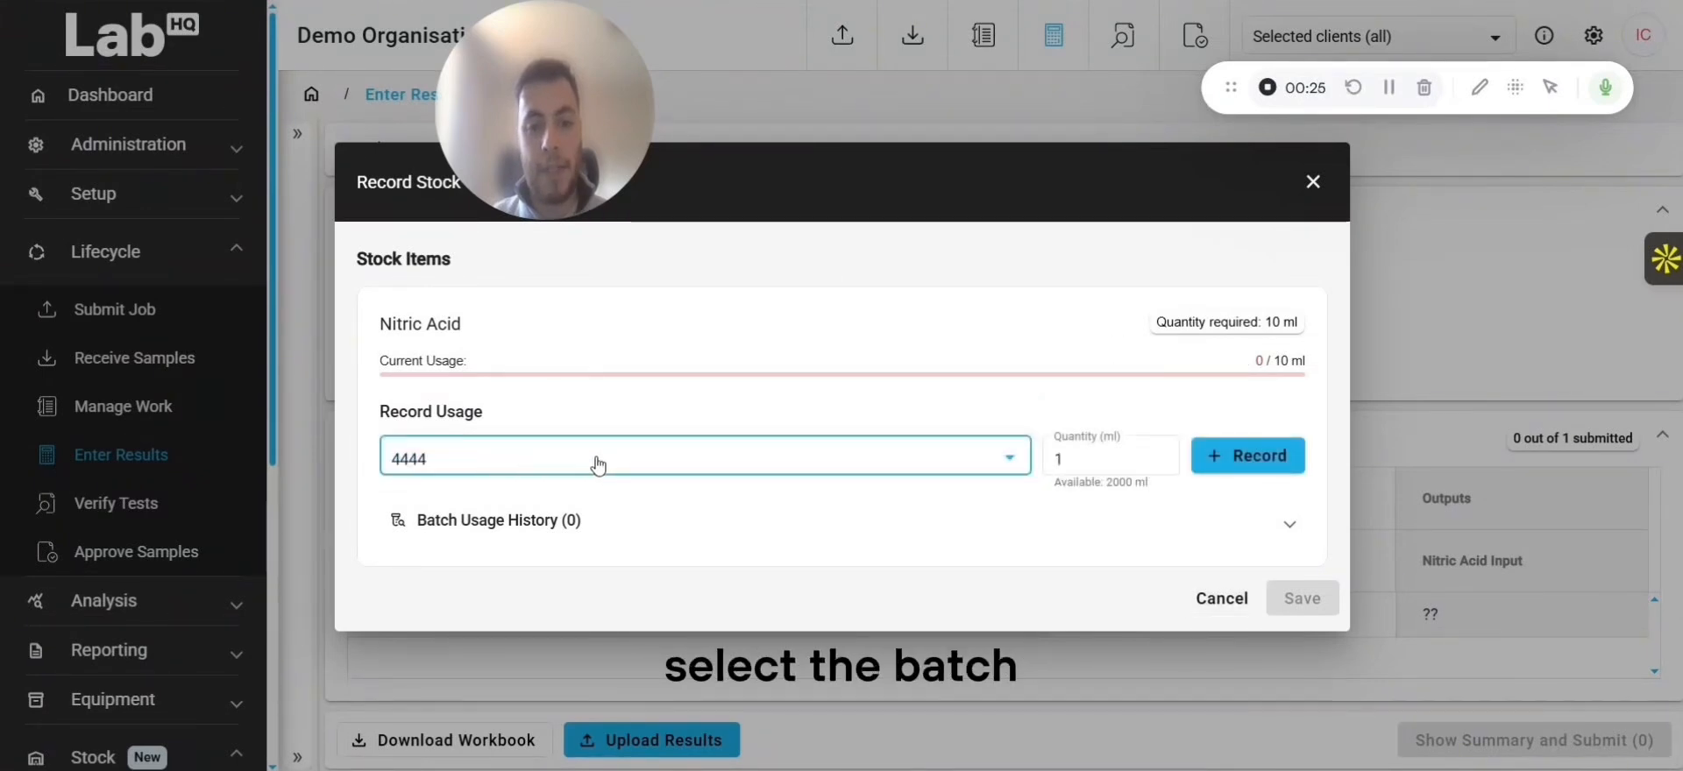
left_click(1143, 456)
left_click(1161, 453)
left_click(1160, 453)
left_click(1161, 453)
left_click(1160, 453)
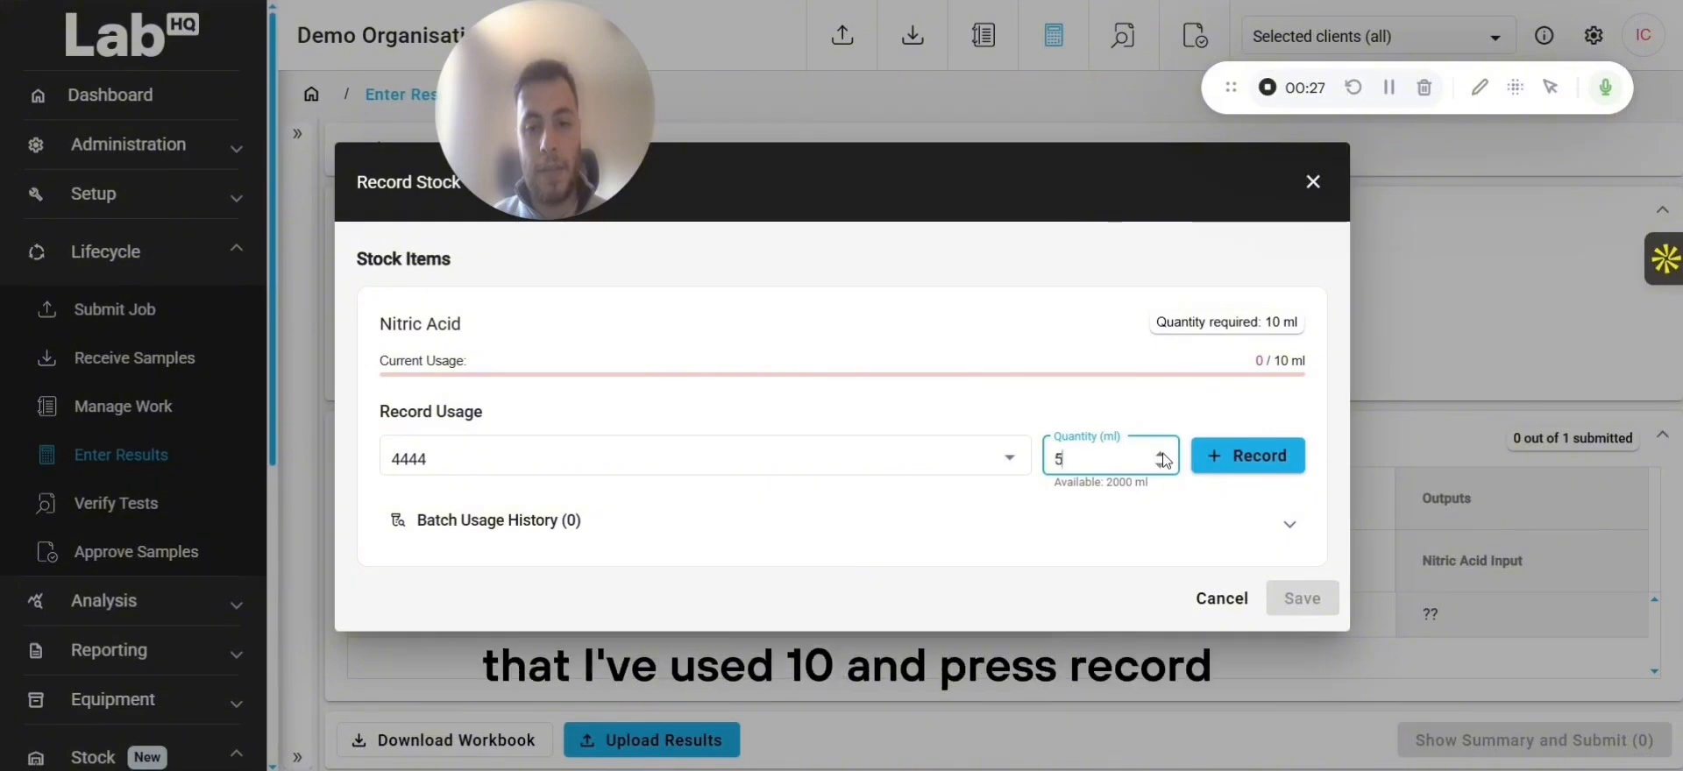
left_click(1259, 457)
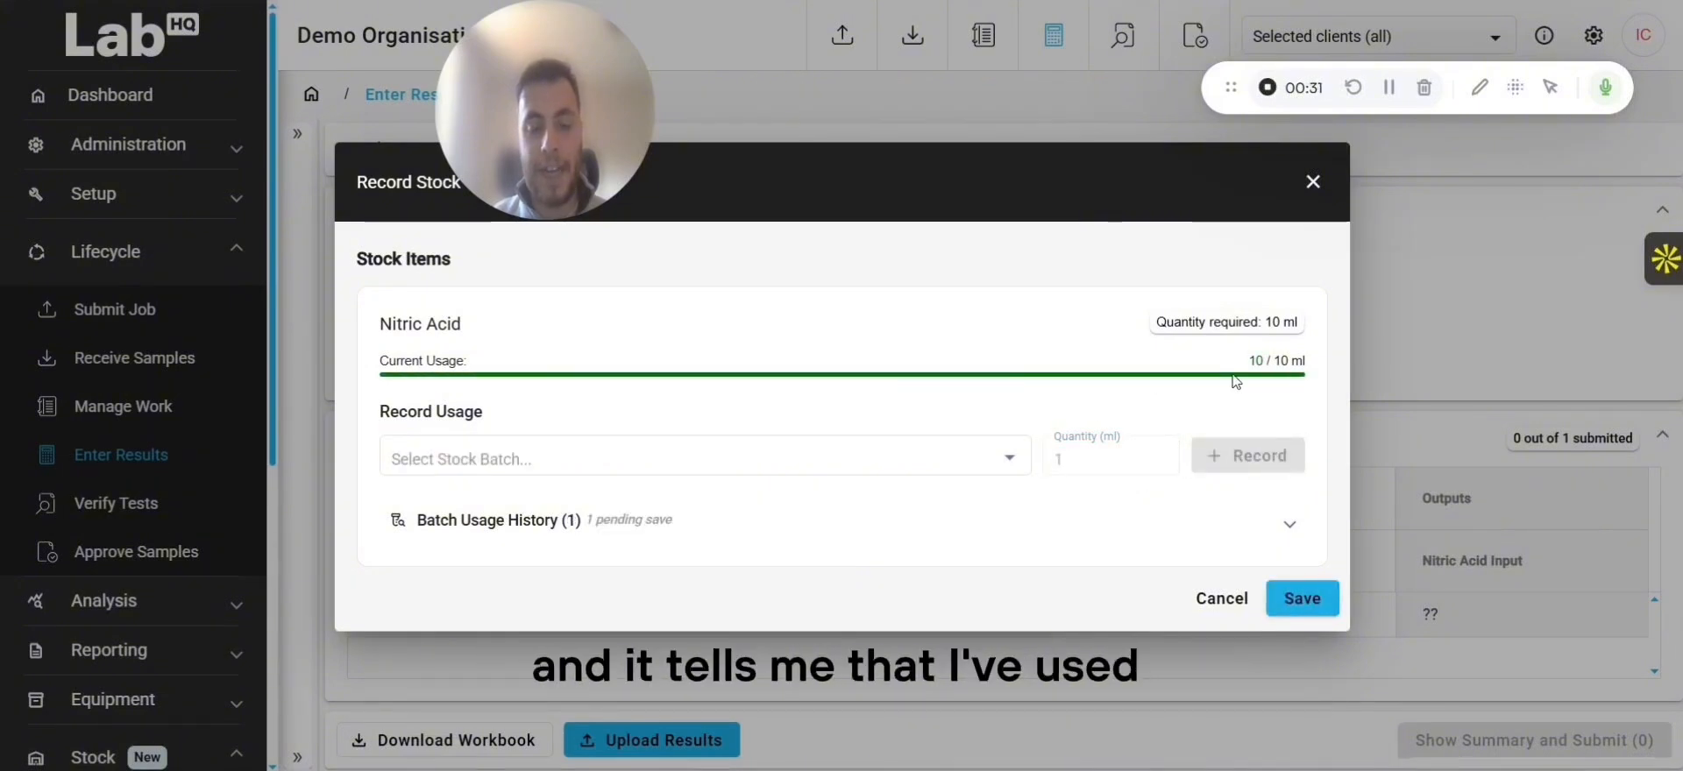
left_click(1303, 603)
- Enter 5 as the Nitric Acid Input result for sample 020226-2-1 and submit the result
left_click(1237, 622)
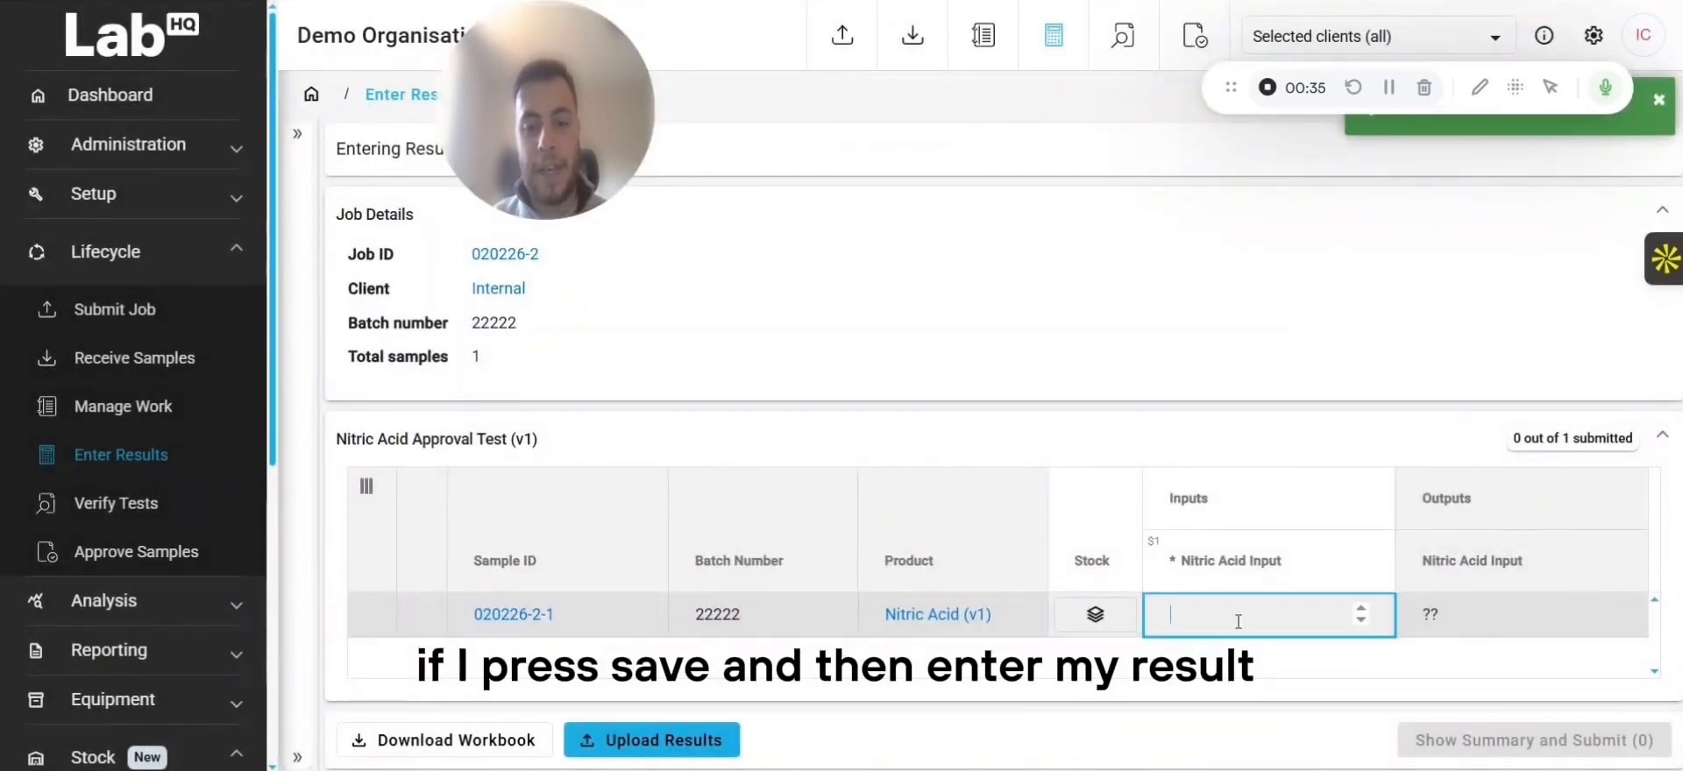
type("5")
key("Return")
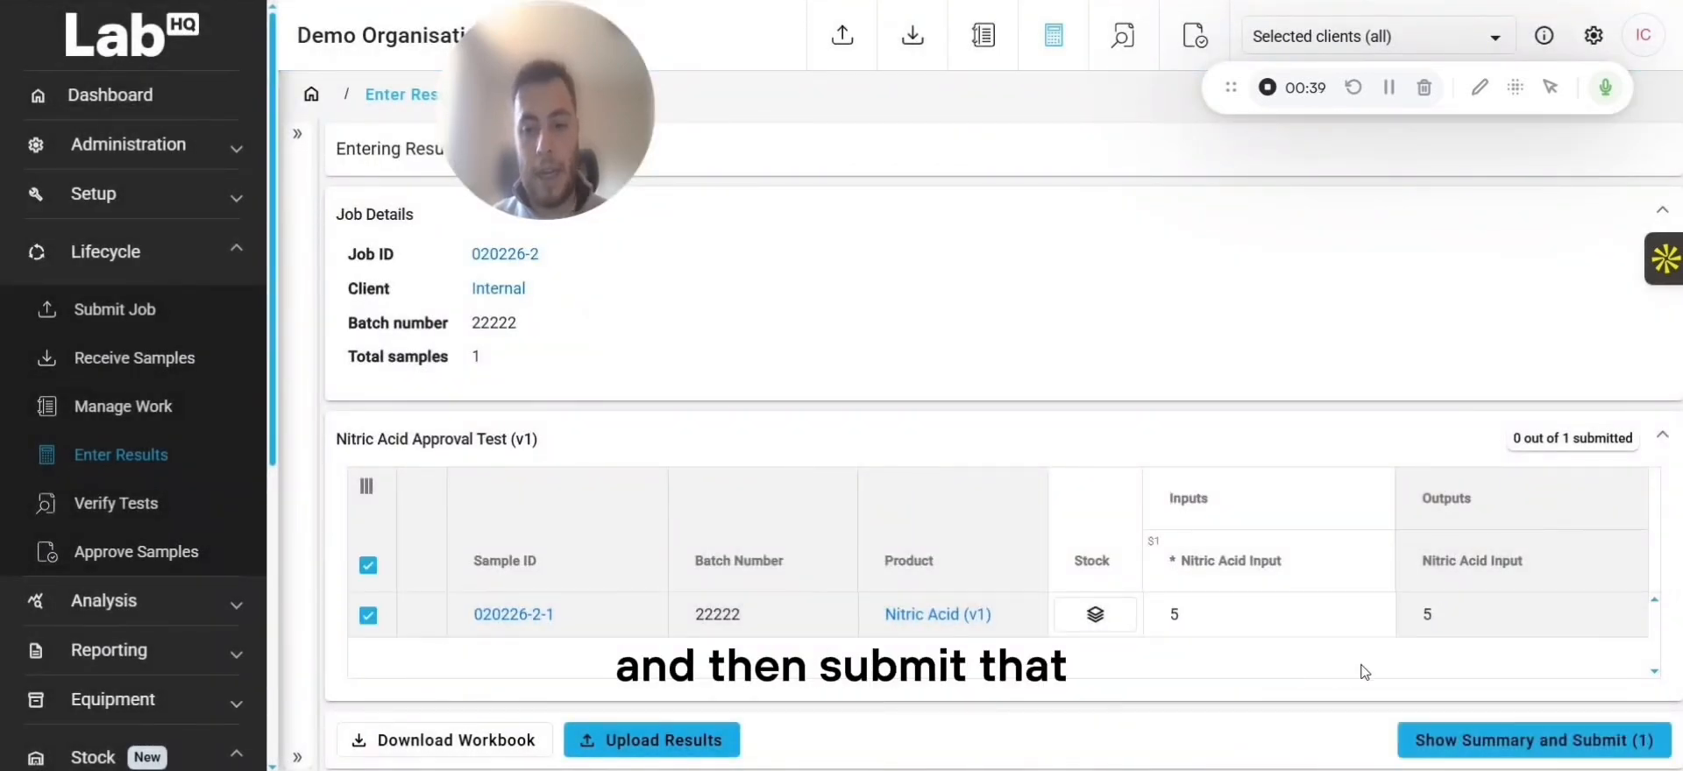
left_click(1453, 739)
left_click(1600, 741)
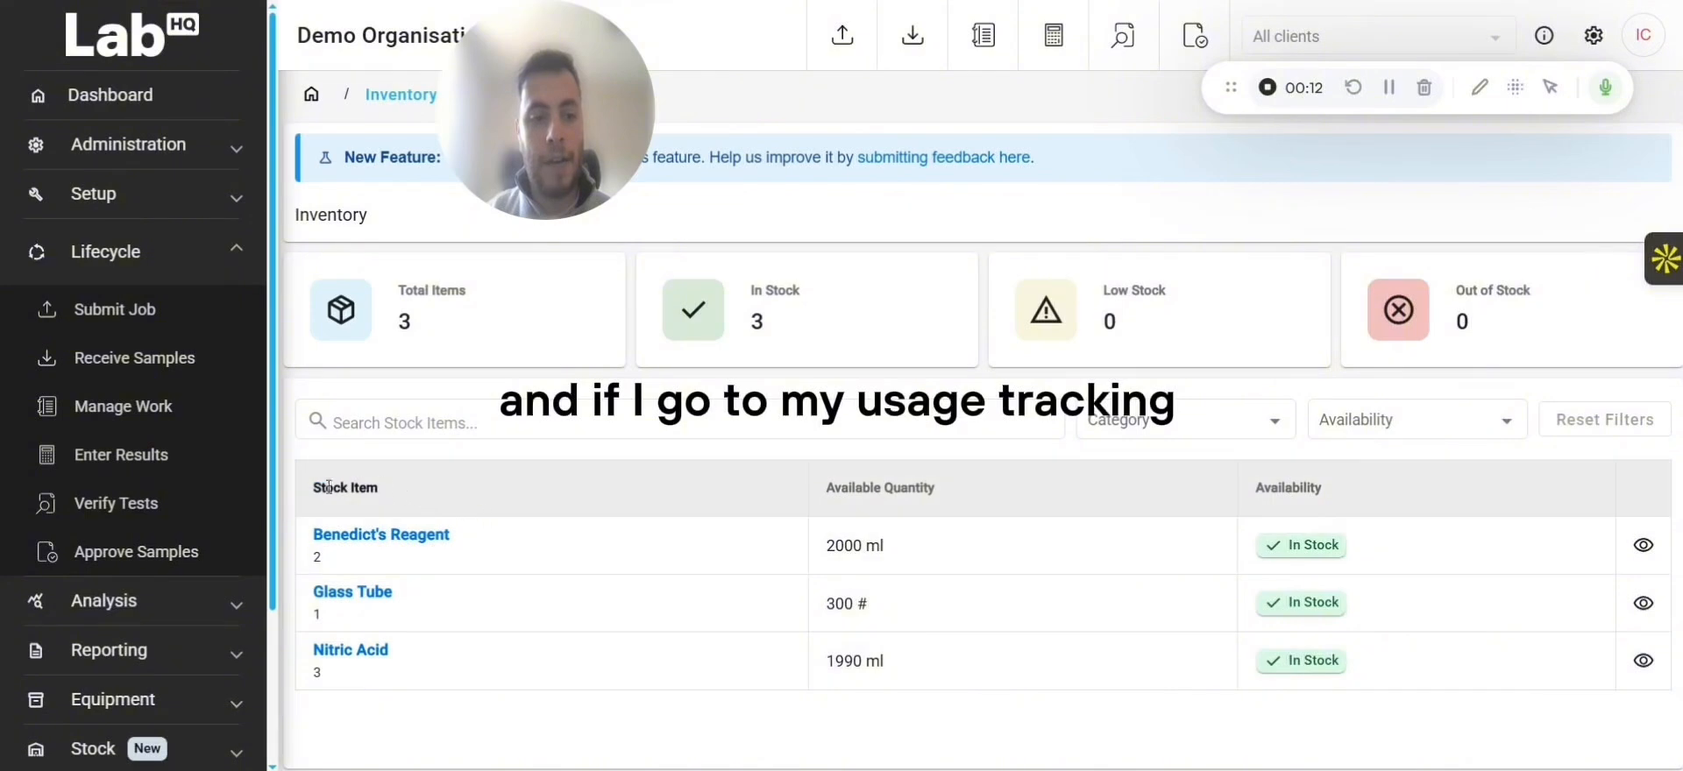
- Review the Nitric Acid testing entry in the stock usage tracking and adjustment history
scroll(200, 562, "down", 3)
left_click(200, 562)
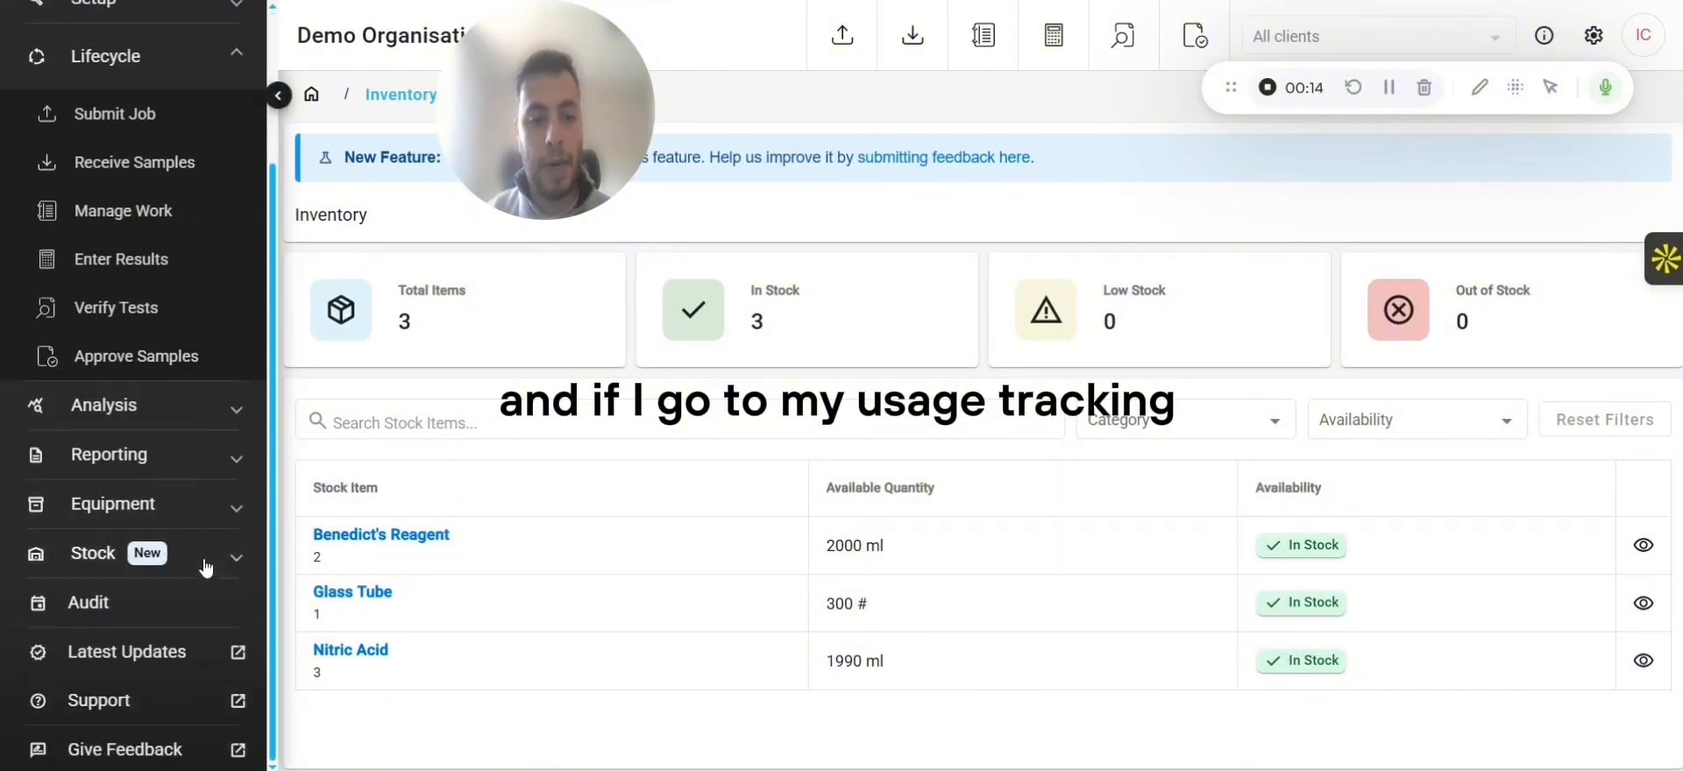
scroll(198, 578, "down", 3)
left_click(189, 506)
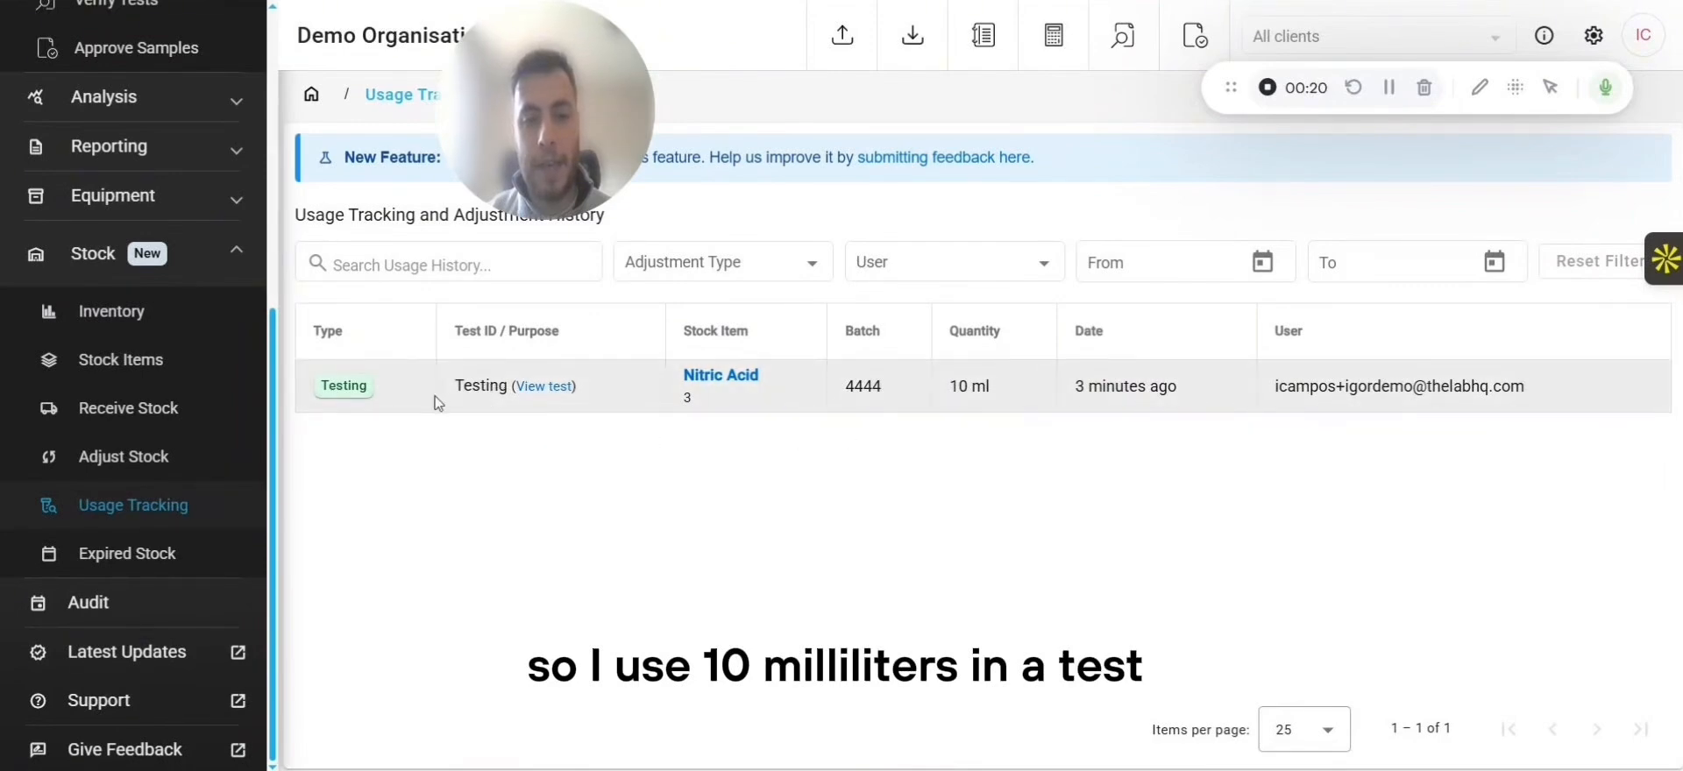
mouse_move(1209, 405)
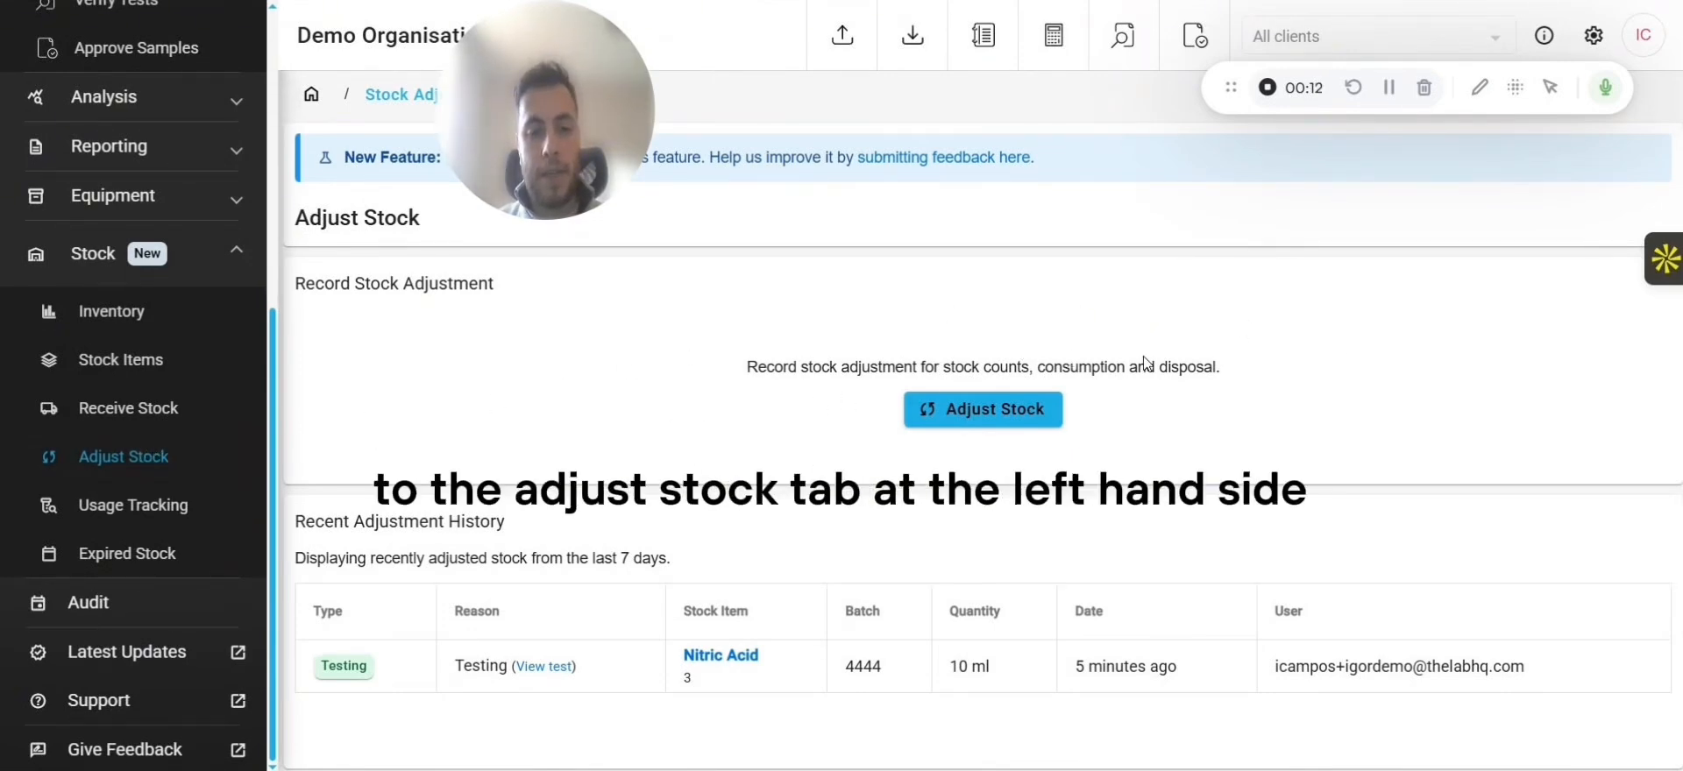
- Start a stock adjustment for Nitric Acid (3), batch number 4444
left_click(976, 419)
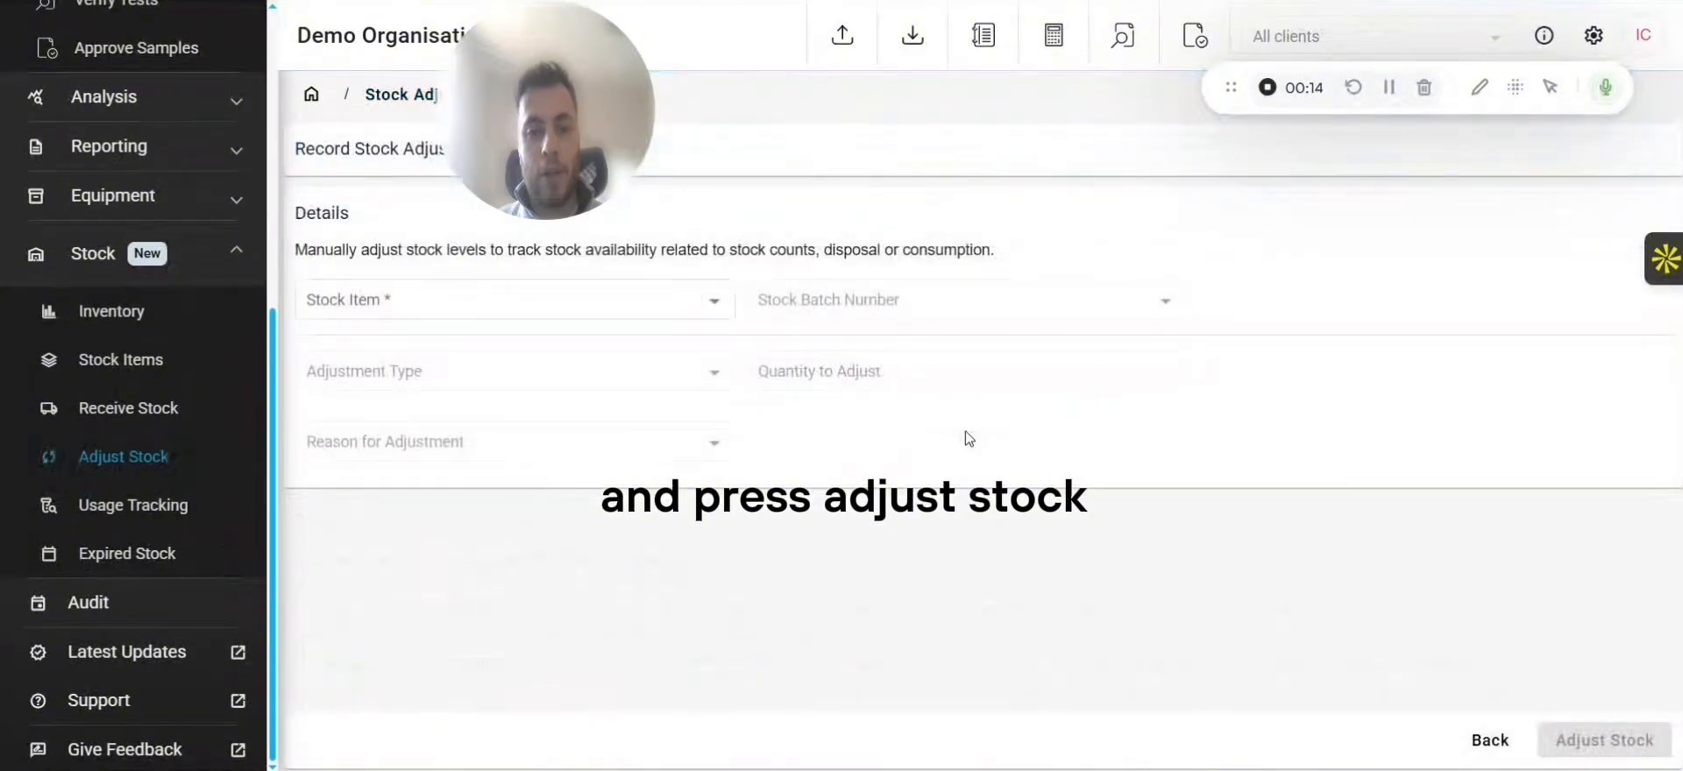
left_click(499, 301)
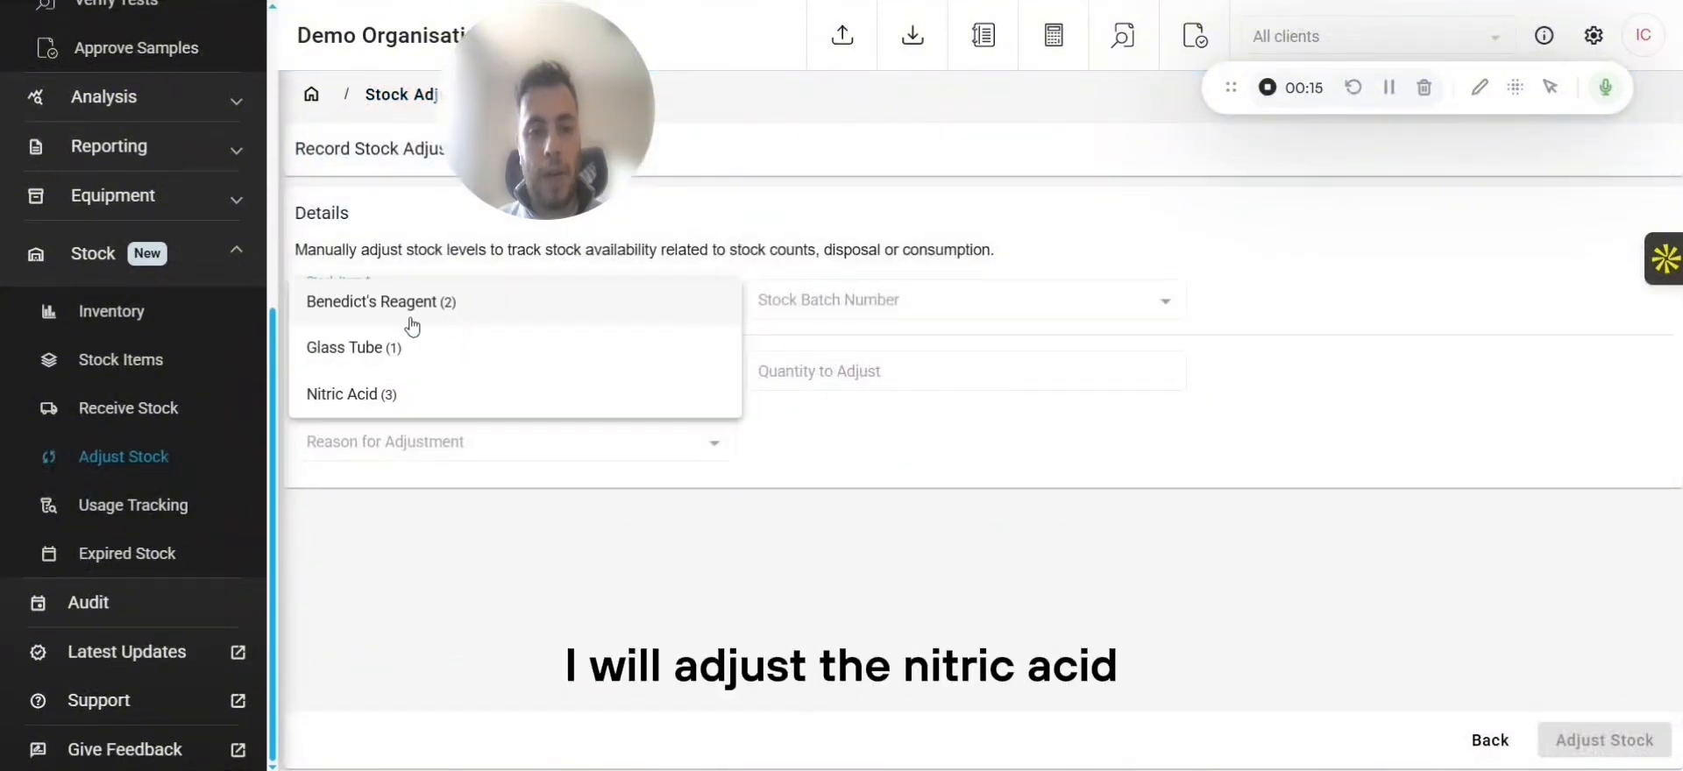
left_click(340, 395)
left_click(804, 299)
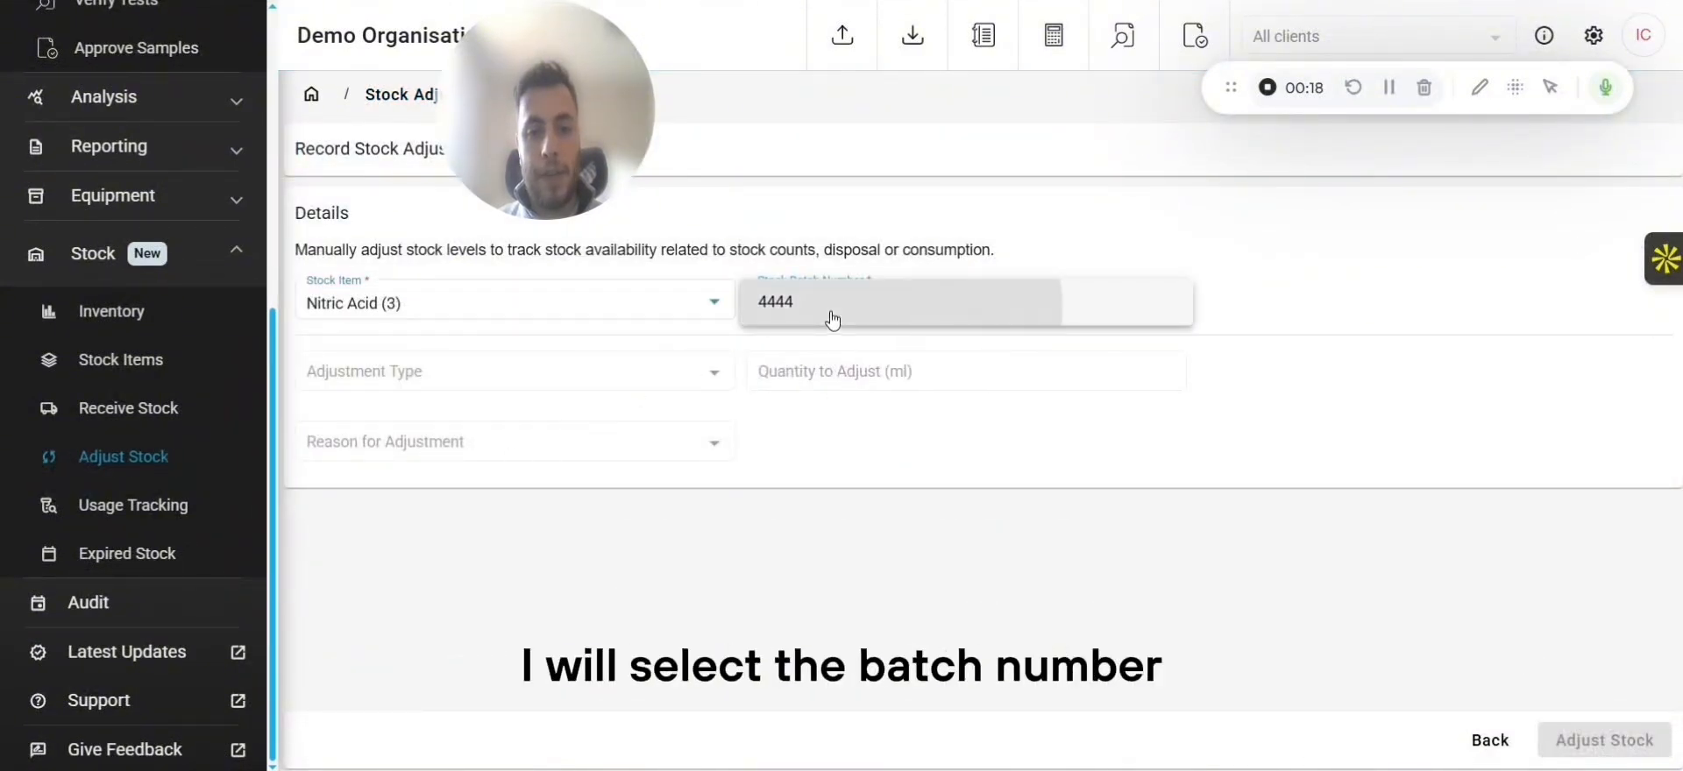
left_click(832, 320)
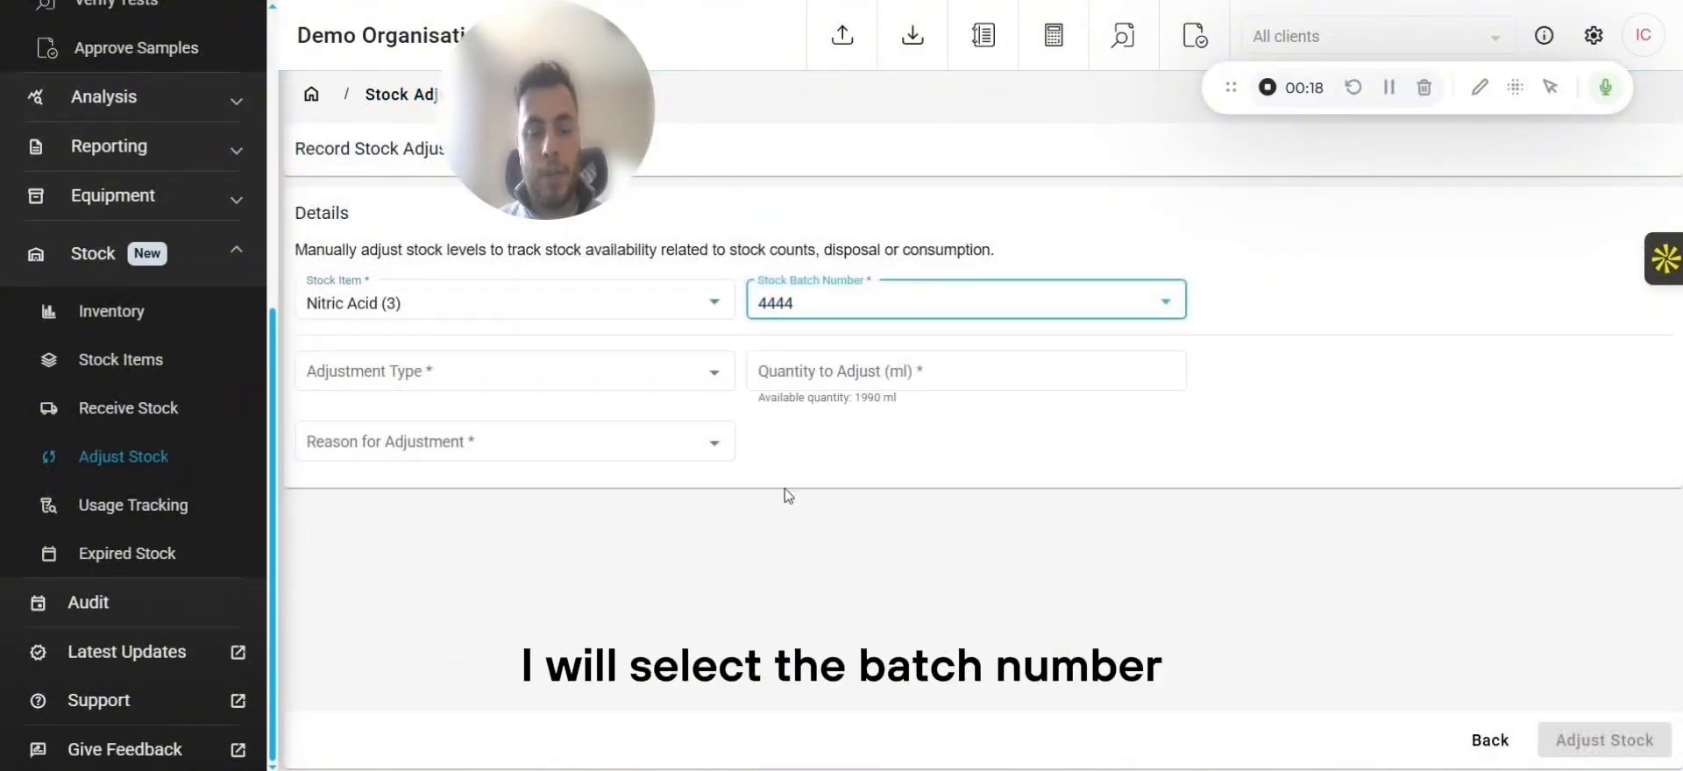
- Set the adjustment type to Disposal and the quantity to remove to 20 ml
left_click(566, 384)
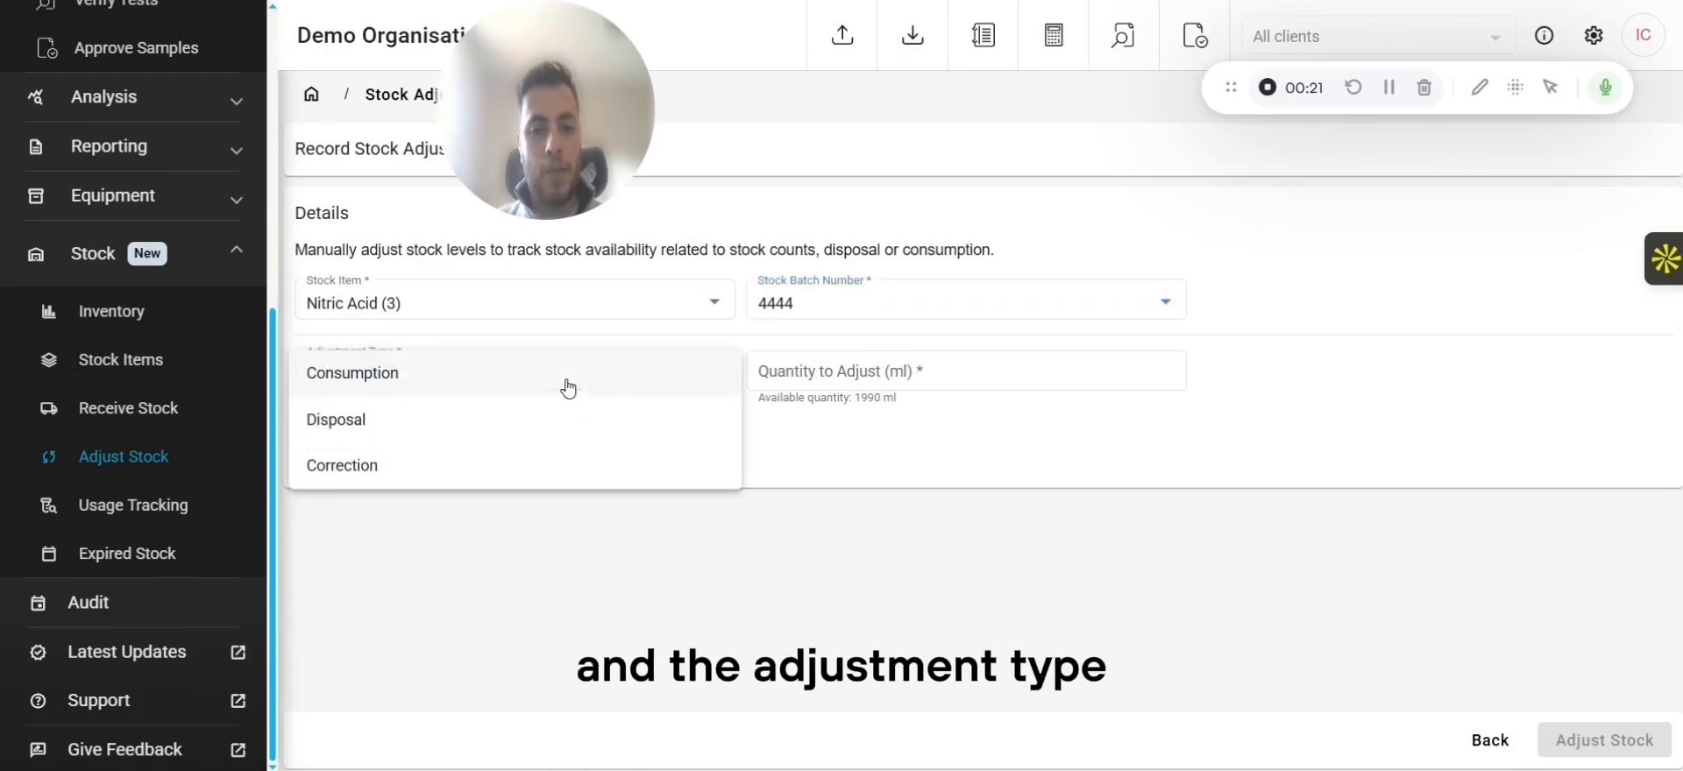
left_click(396, 428)
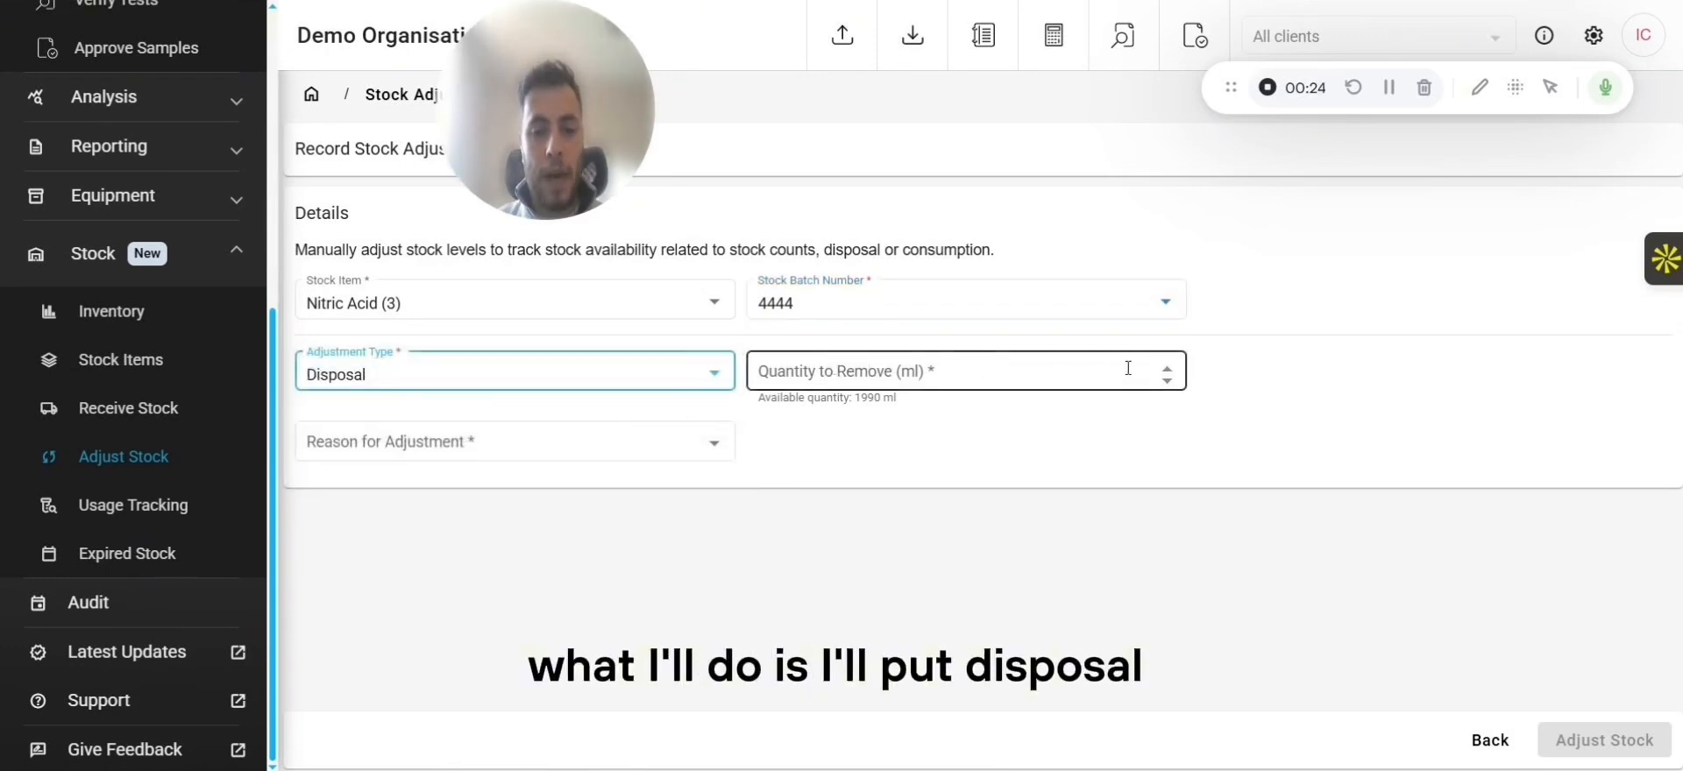
left_click(1168, 374)
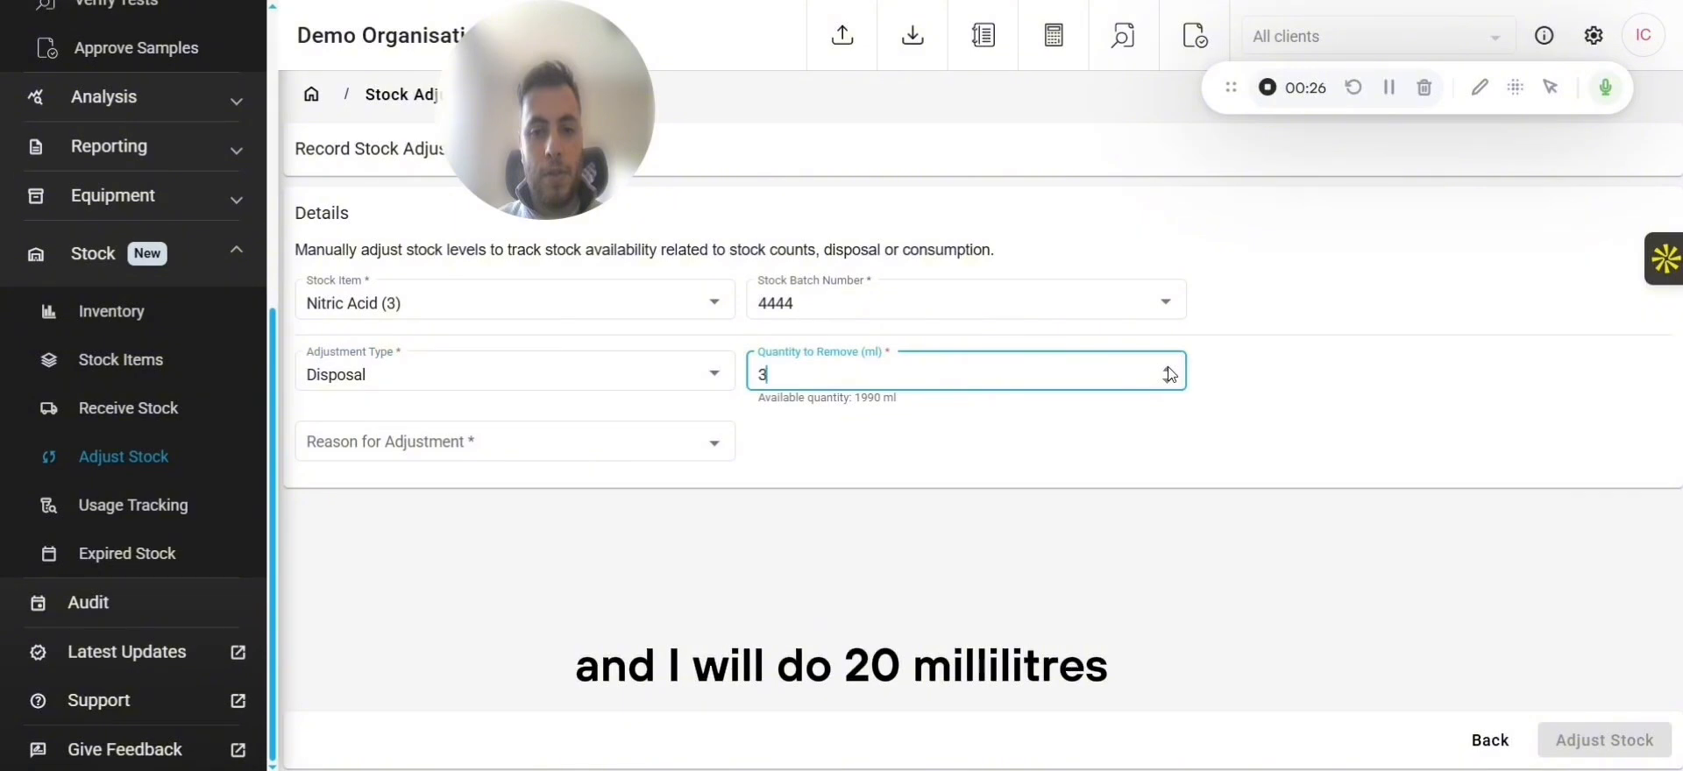
left_click(1169, 374)
left_click(1168, 375)
left_click(1169, 375)
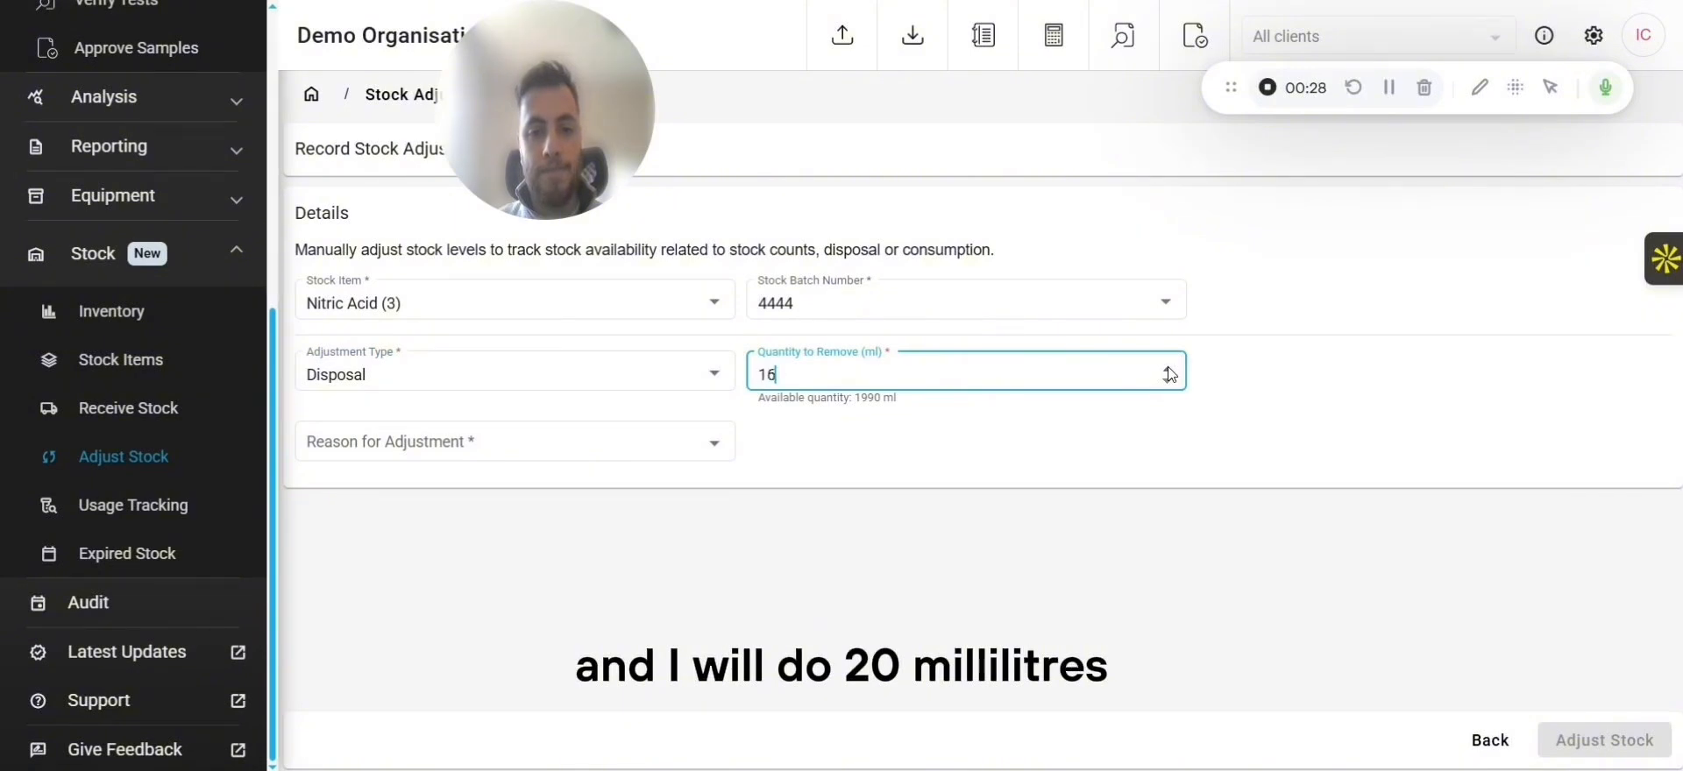
- Set the reason for adjustment to Damaged and record the stock adjustment
left_click(627, 444)
left_click(405, 498)
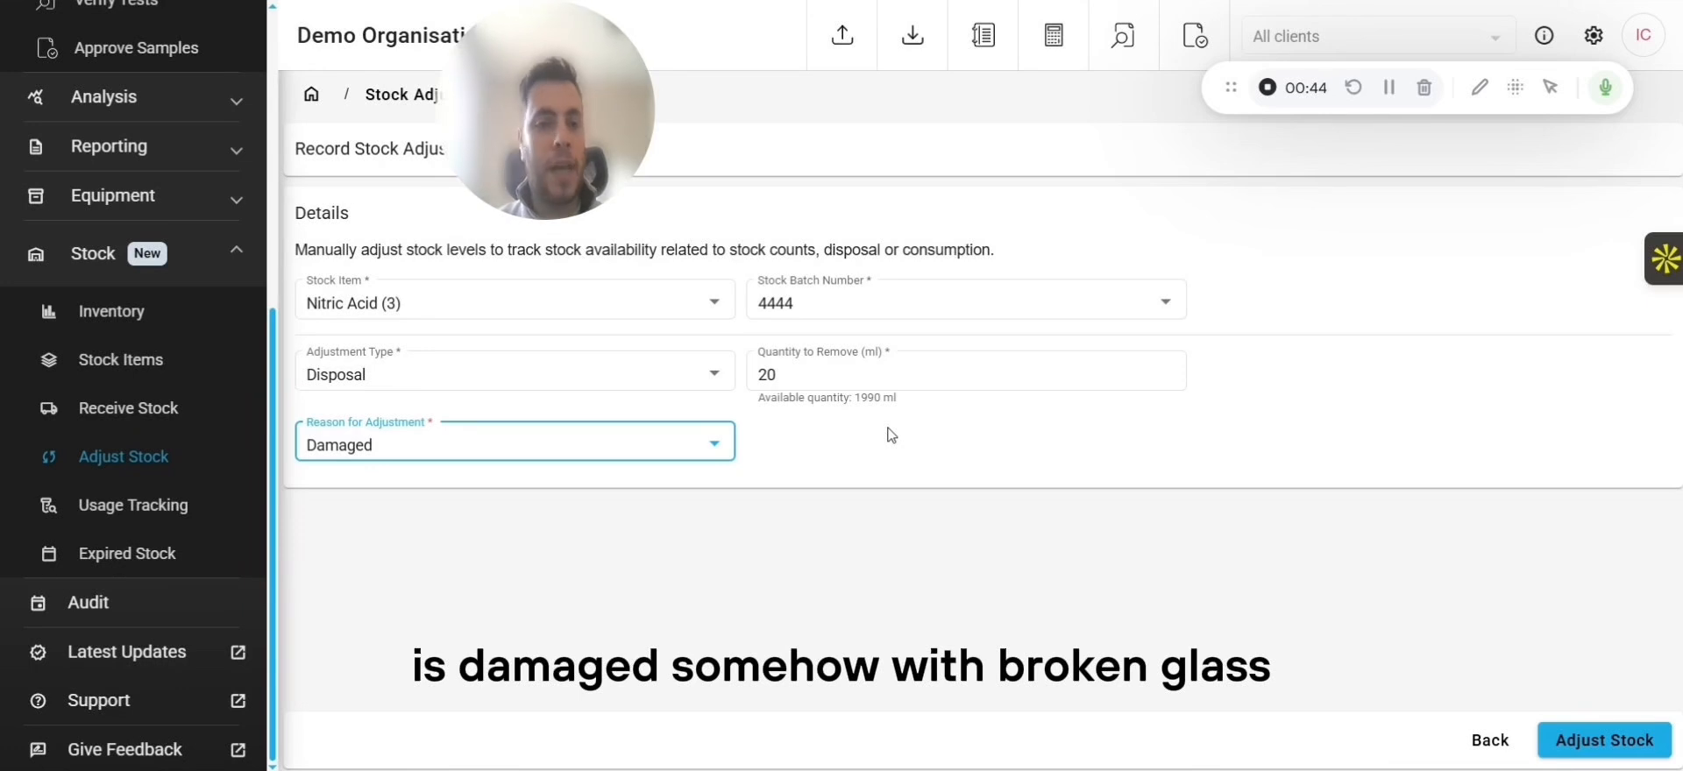
left_click(1606, 740)
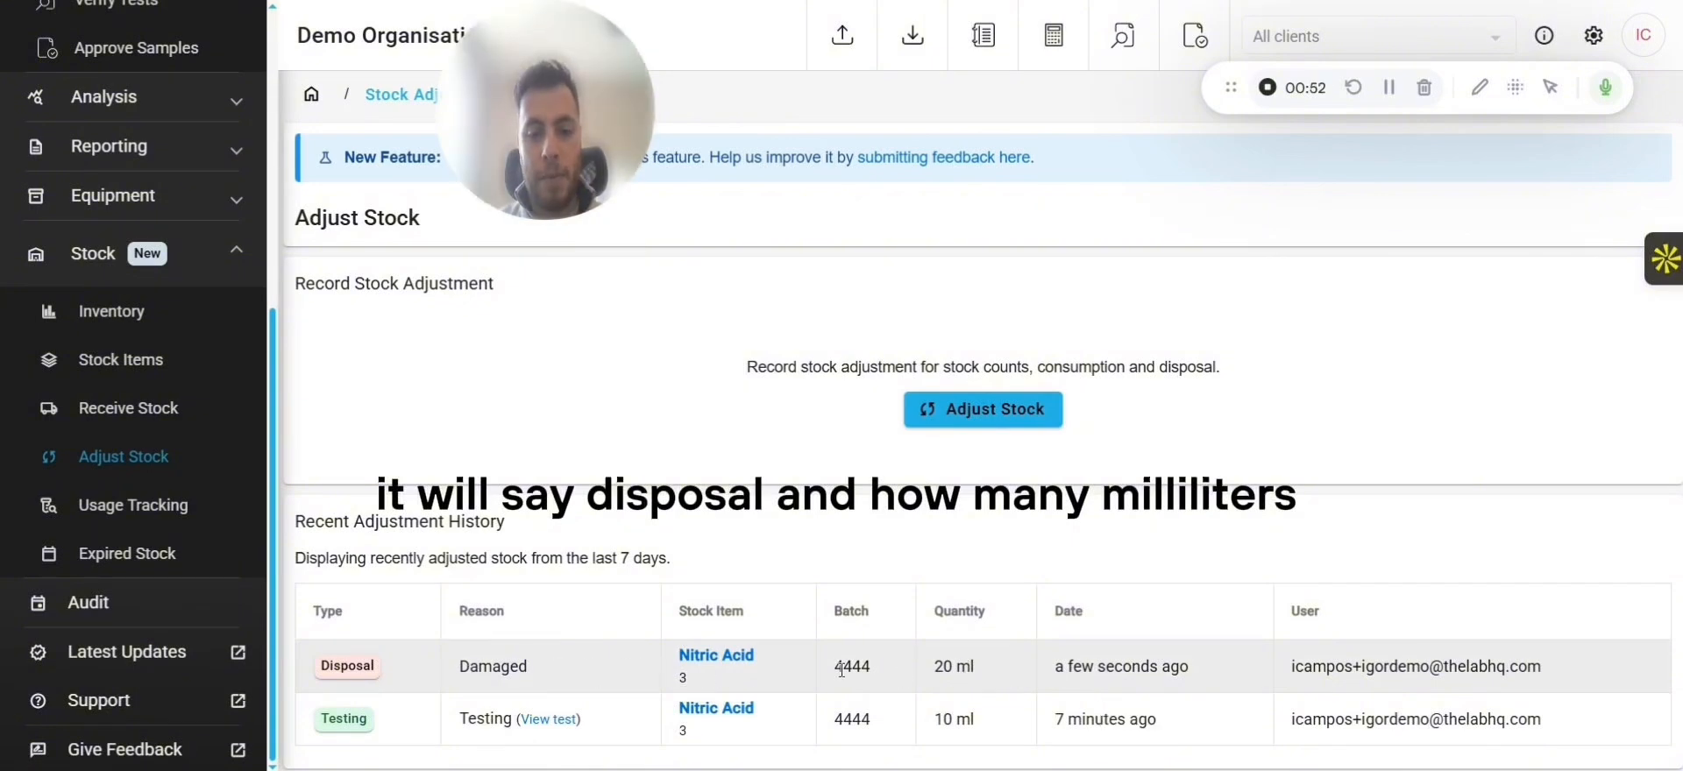
- Check the available quantity of Nitric Acid in the inventory and open the usage tracking history
left_click(109, 311)
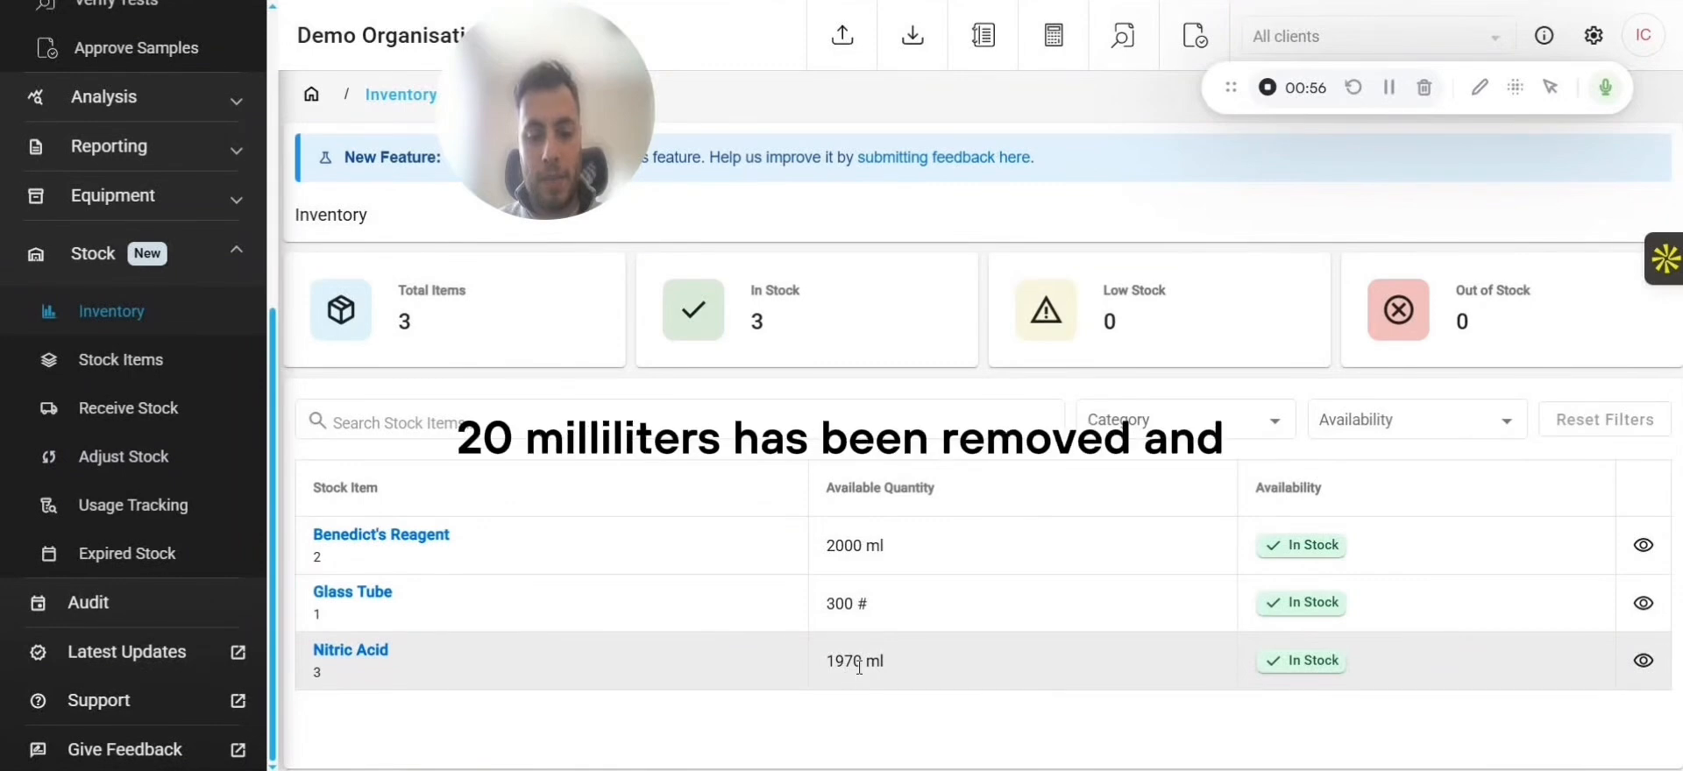
left_click(131, 504)
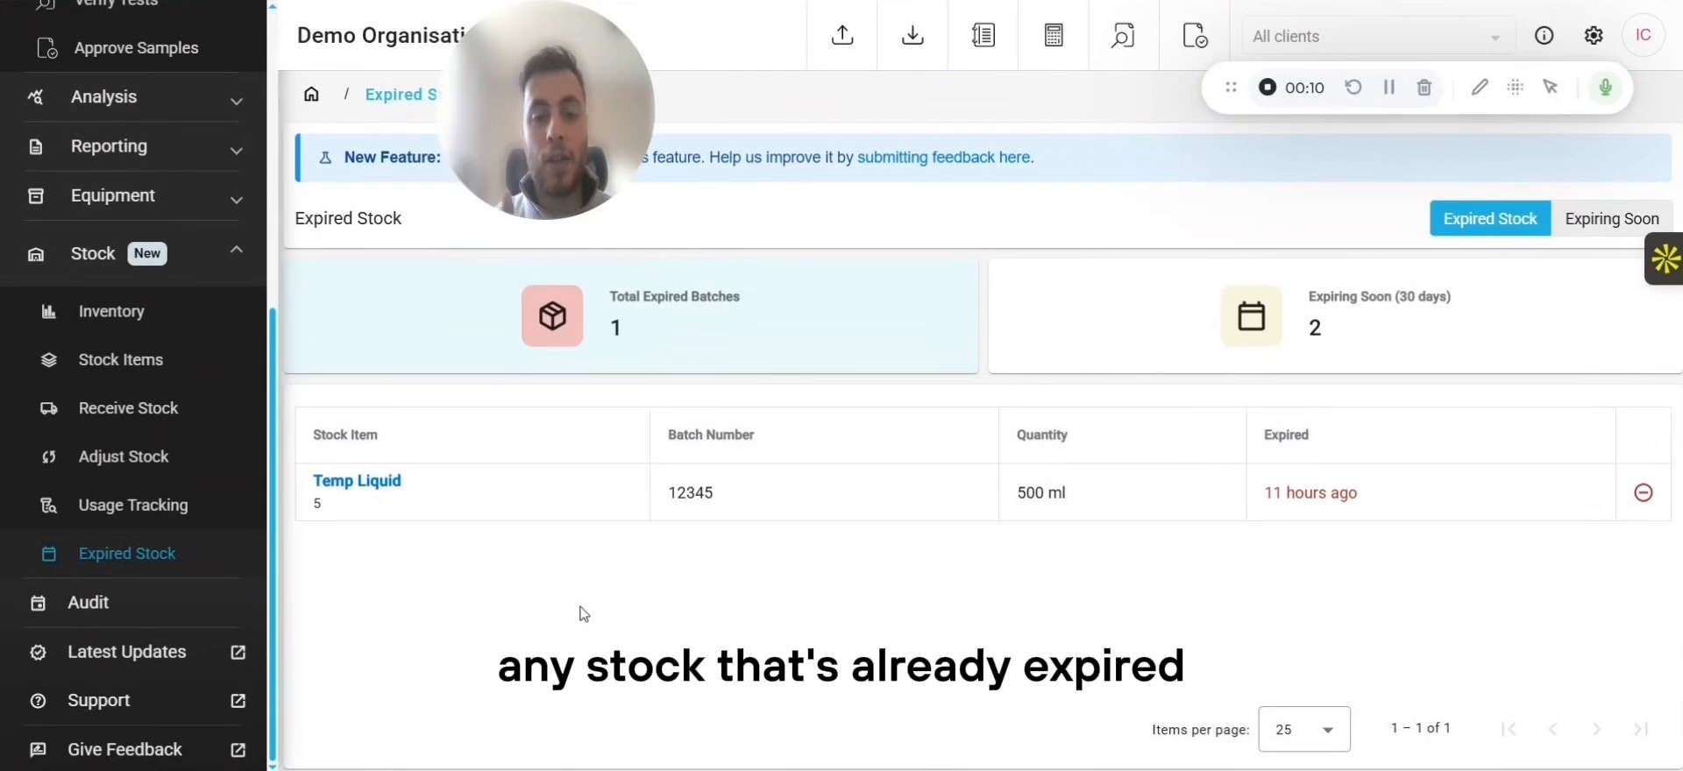
- Review the batches expiring soon, and record the disposal of 500 ml from expired Temp Liquid batch 12345 with reason Expired
left_click(1317, 335)
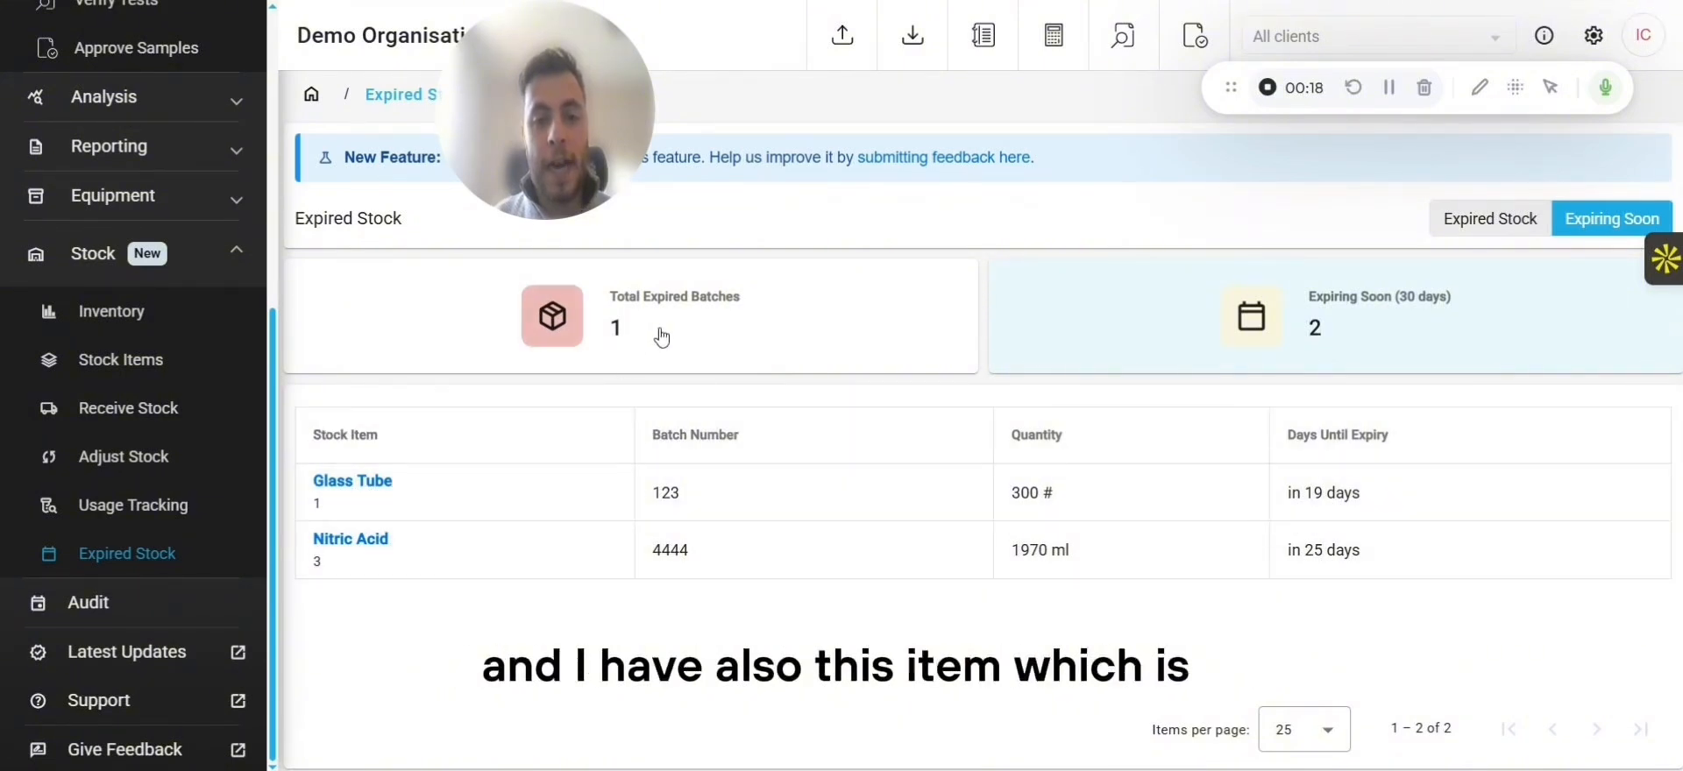
left_click(673, 335)
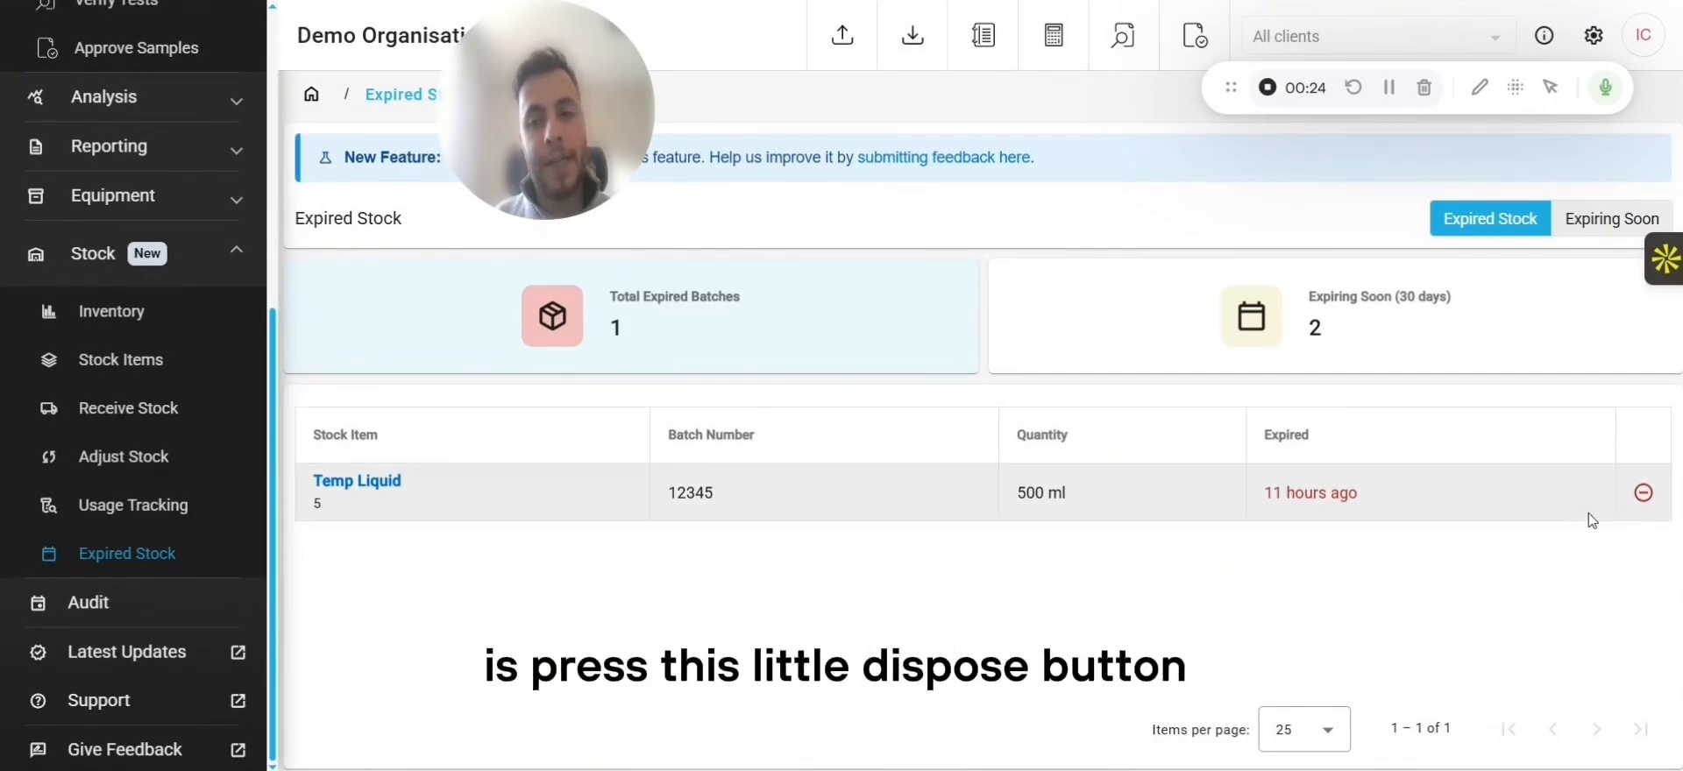
left_click(1644, 494)
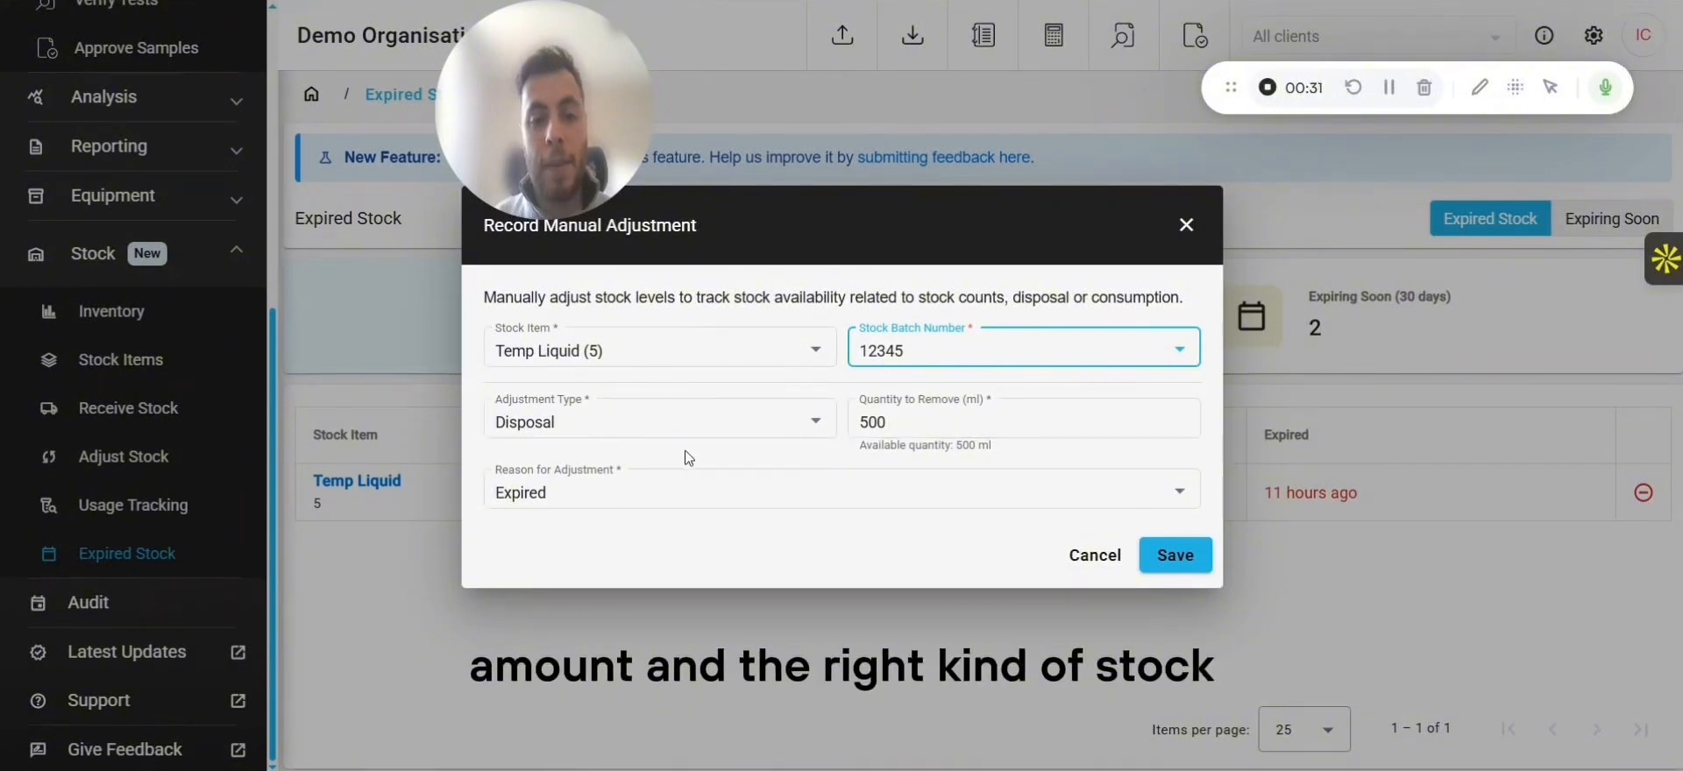
left_click(1176, 555)
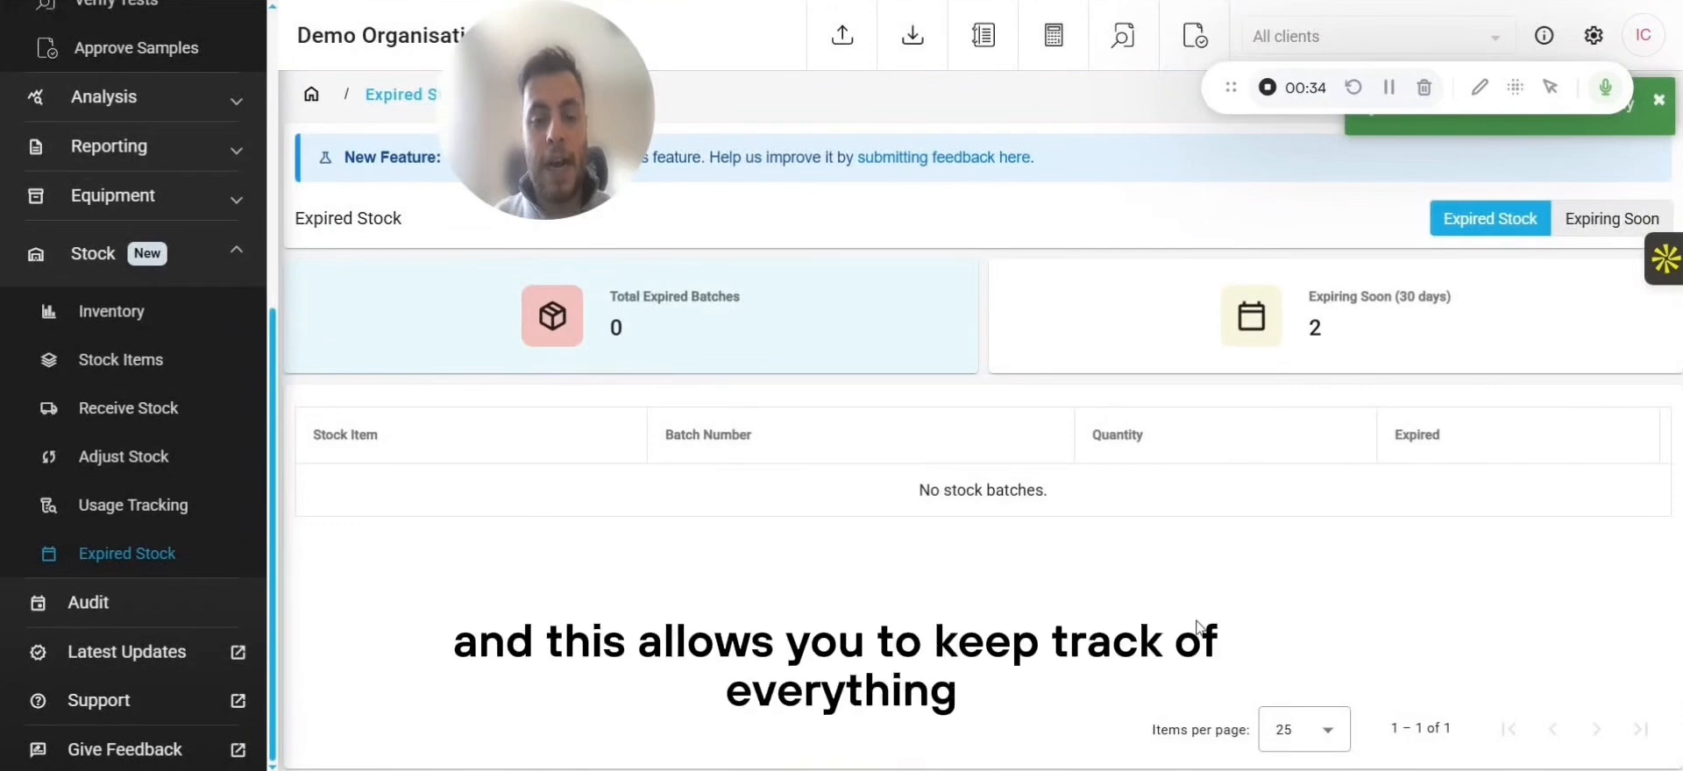